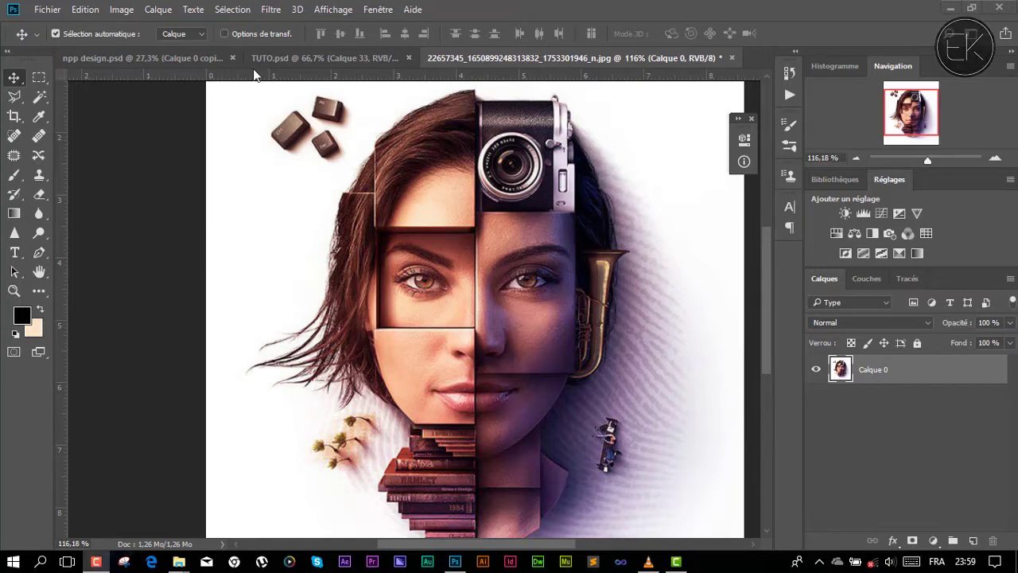
- Switch to the TUTO.psd document and hide the blue overlay layer Calque 33 after comparing
{"action": "left_click", "coordinate": [273, 56]}
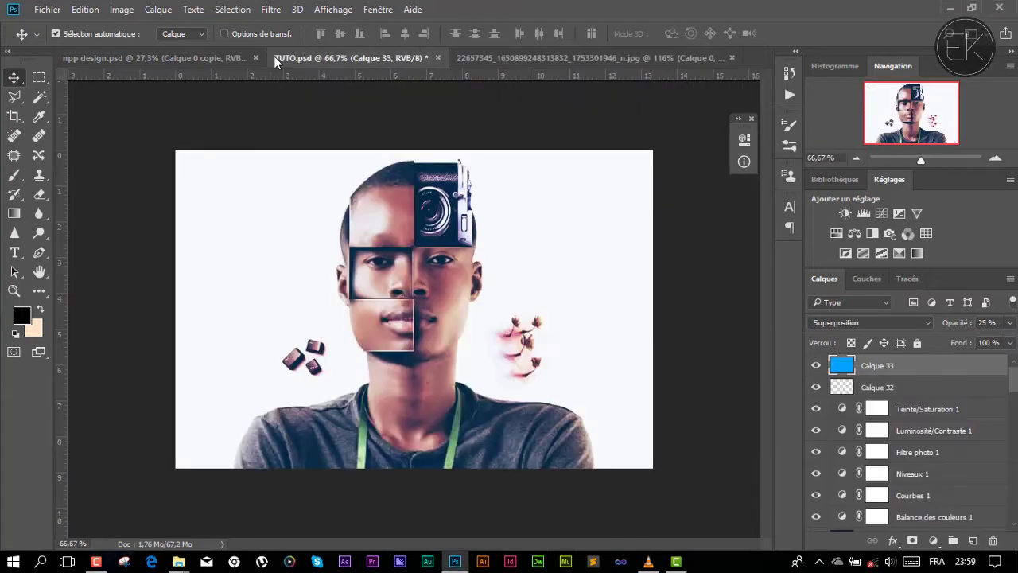
{"action": "left_click", "coordinate": [818, 366]}
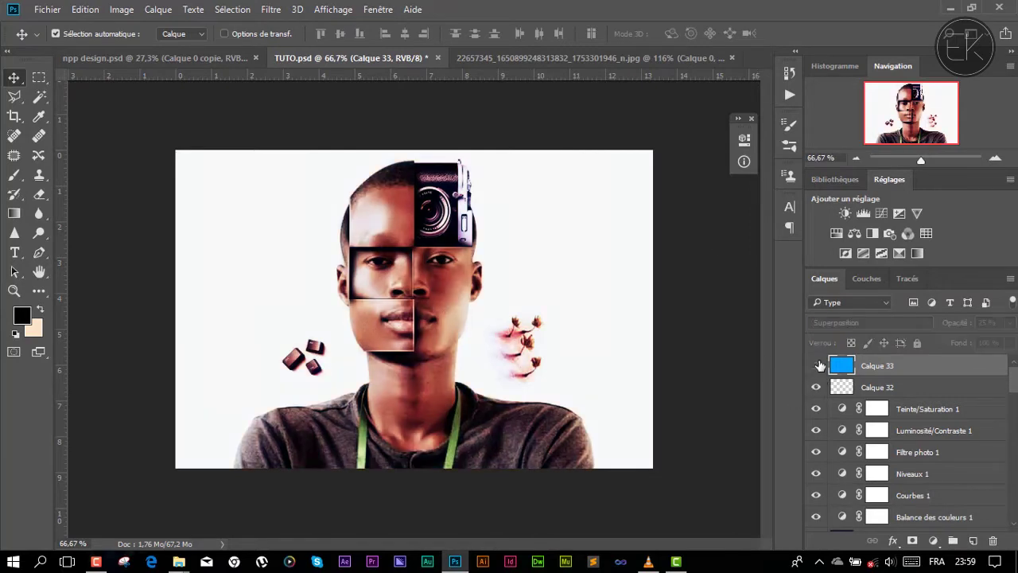
{"action": "left_click", "coordinate": [819, 365]}
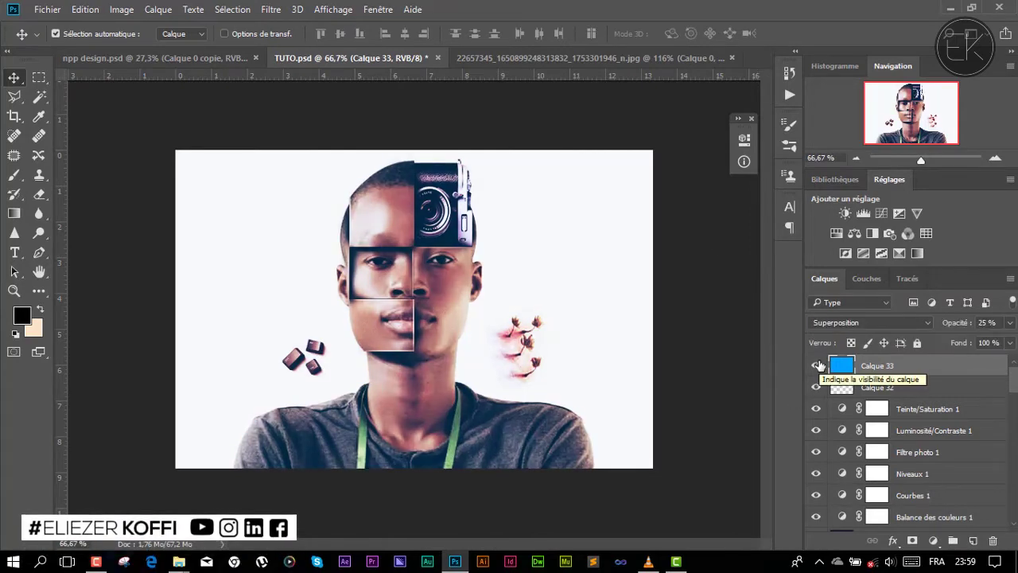
{"action": "left_click", "coordinate": [819, 366]}
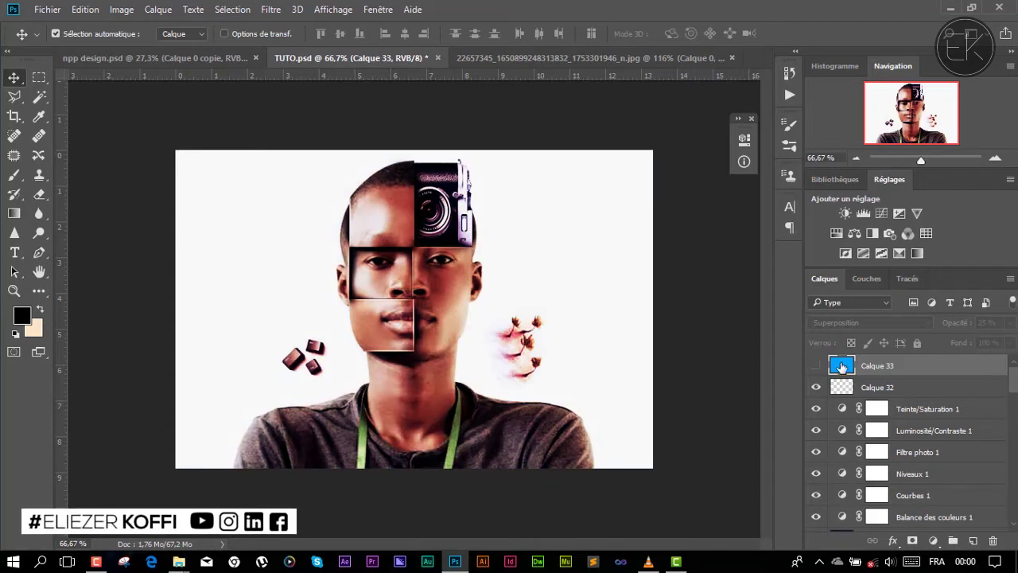
- Add a new layer Calque 34 and set the foreground colour to bright blue #008aff
{"action": "left_click", "coordinate": [974, 540]}
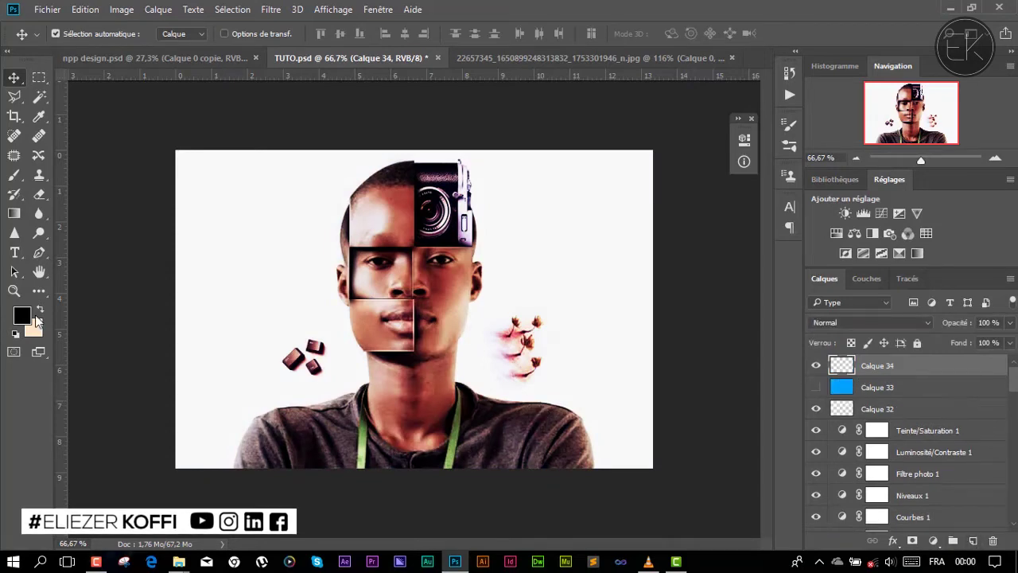
{"action": "key", "text": "i"}
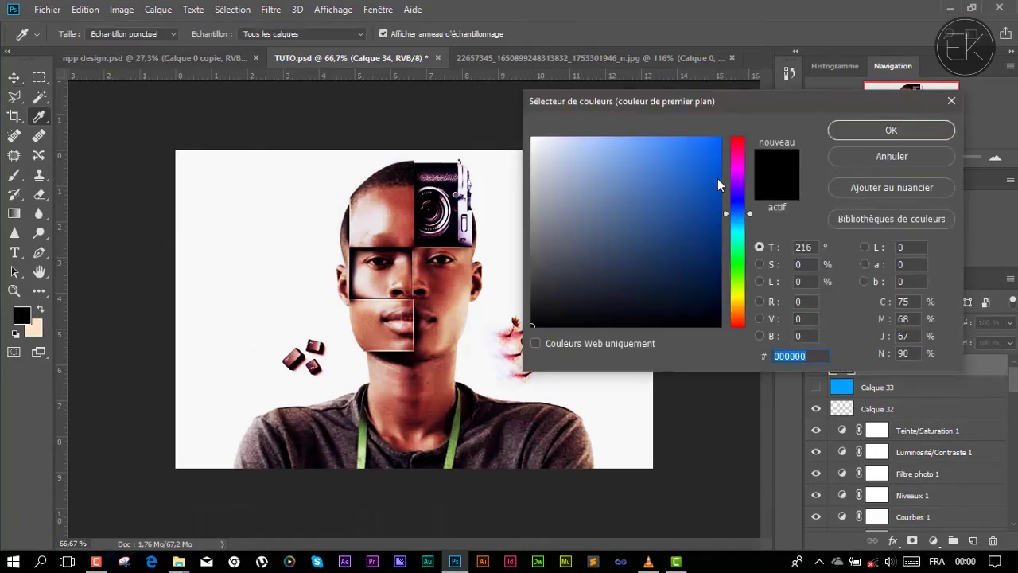
{"action": "left_click", "coordinate": [720, 138]}
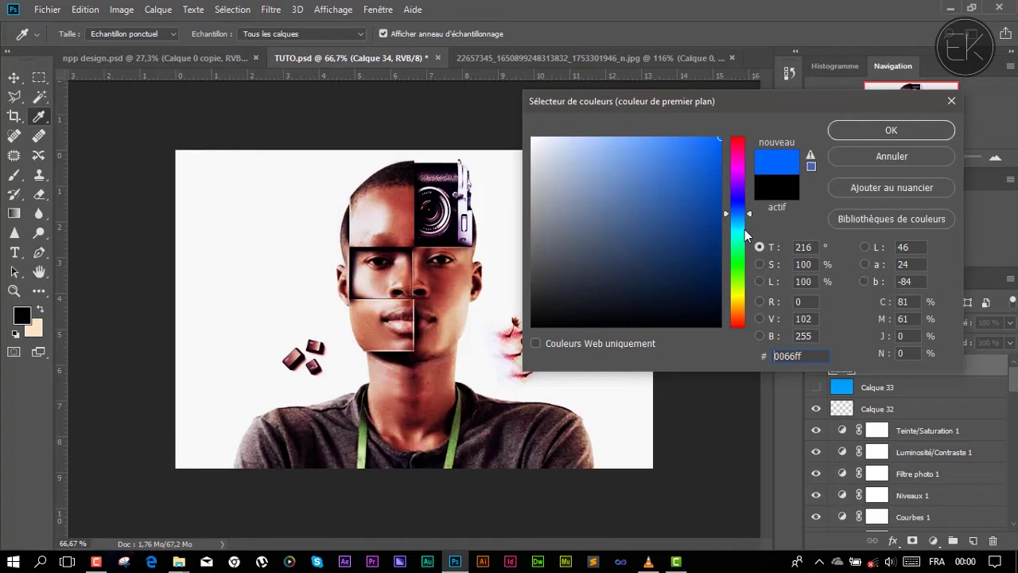
{"action": "left_click", "coordinate": [737, 217]}
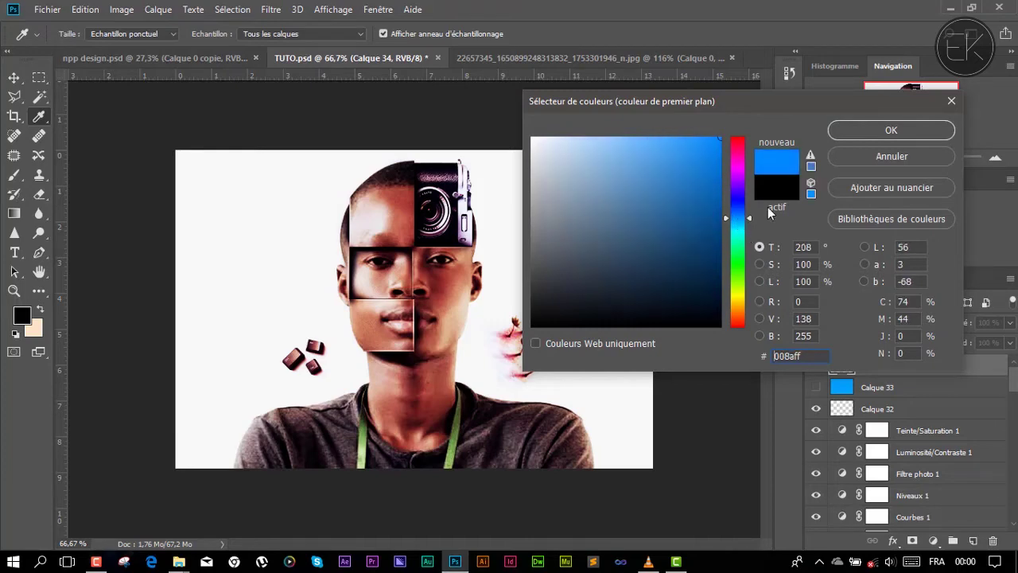
{"action": "left_click", "coordinate": [878, 129]}
- Fill the whole Calque 34 canvas with the blue using the Paint Bucket
{"action": "key", "text": "v"}
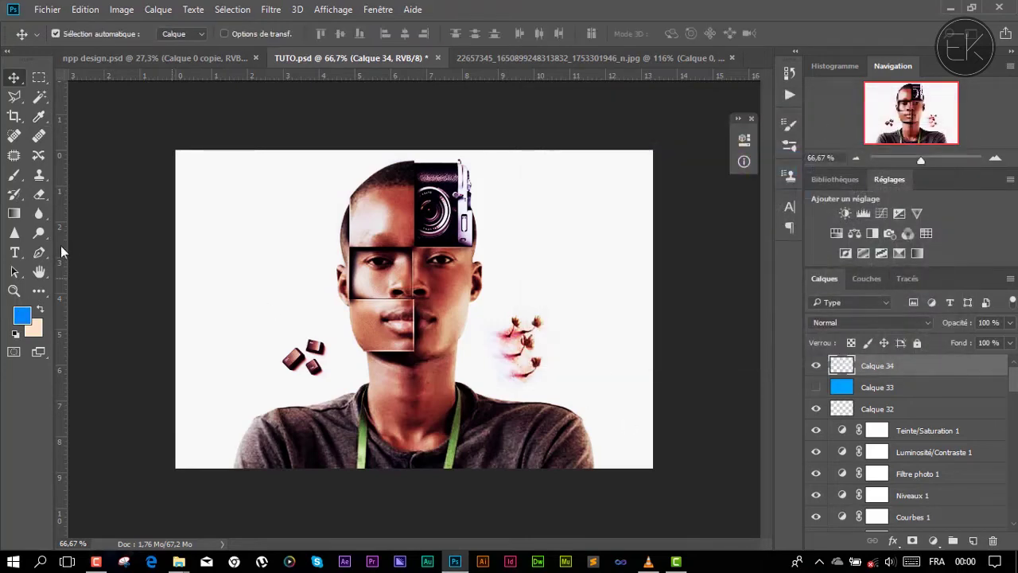
{"action": "key", "text": "g"}
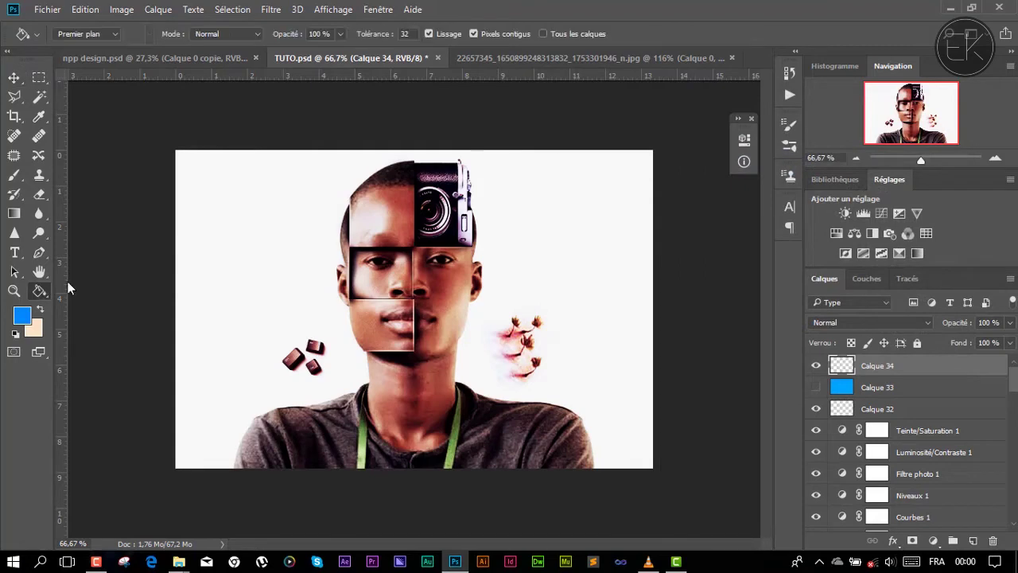
{"action": "left_click", "coordinate": [445, 418]}
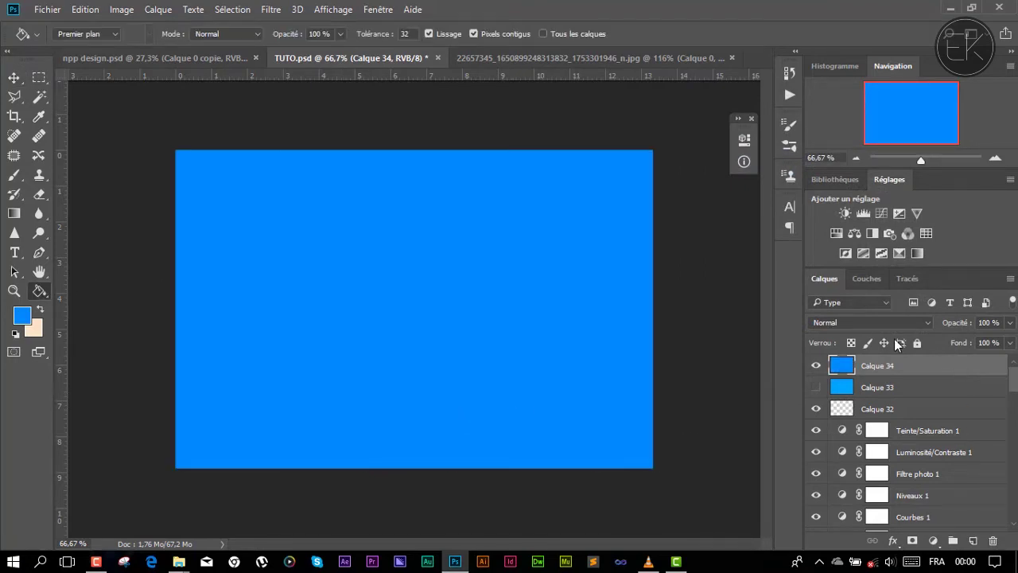
- Set Calque 34 to Superposition blending at 35% opacity, after trying Incrustation first
{"action": "left_click", "coordinate": [894, 325]}
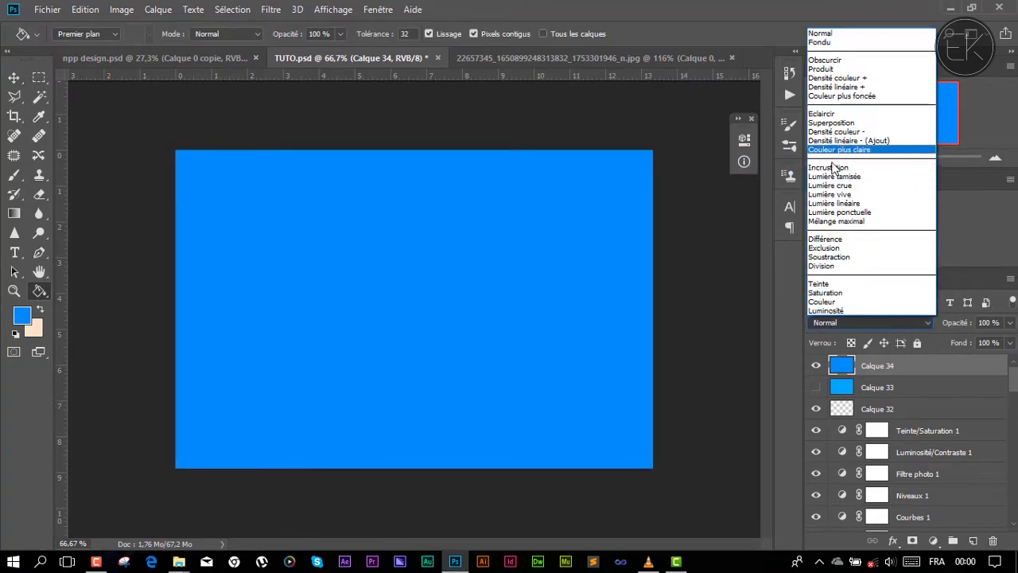
{"action": "left_click", "coordinate": [835, 165]}
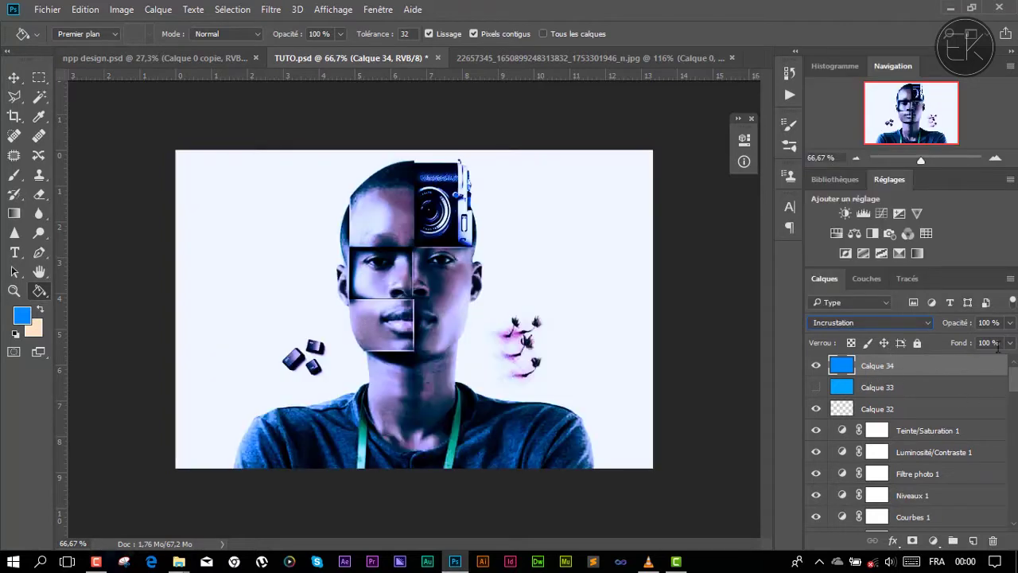
{"action": "left_click", "coordinate": [927, 383]}
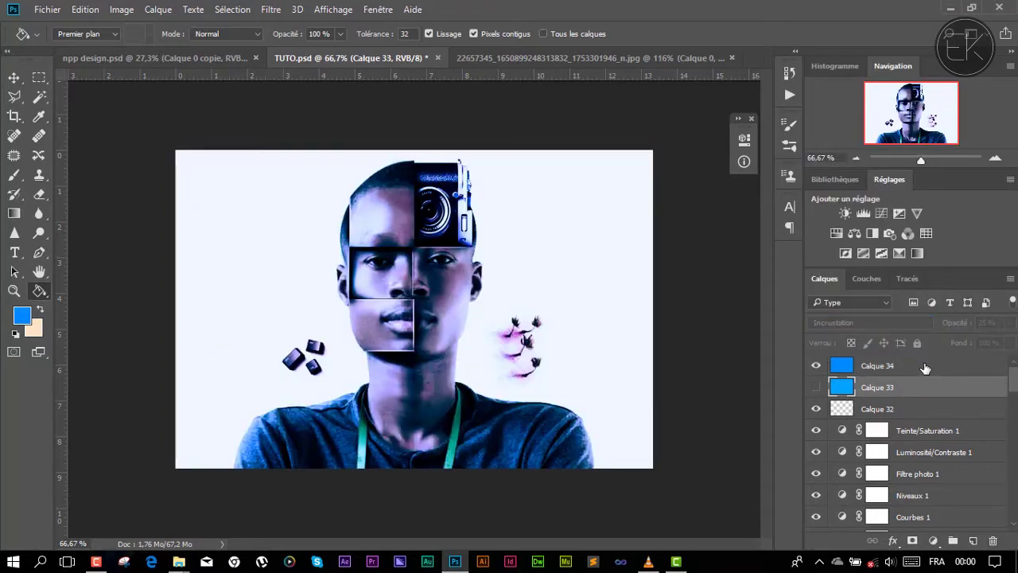
{"action": "left_click", "coordinate": [925, 366]}
{"action": "left_click", "coordinate": [918, 321]}
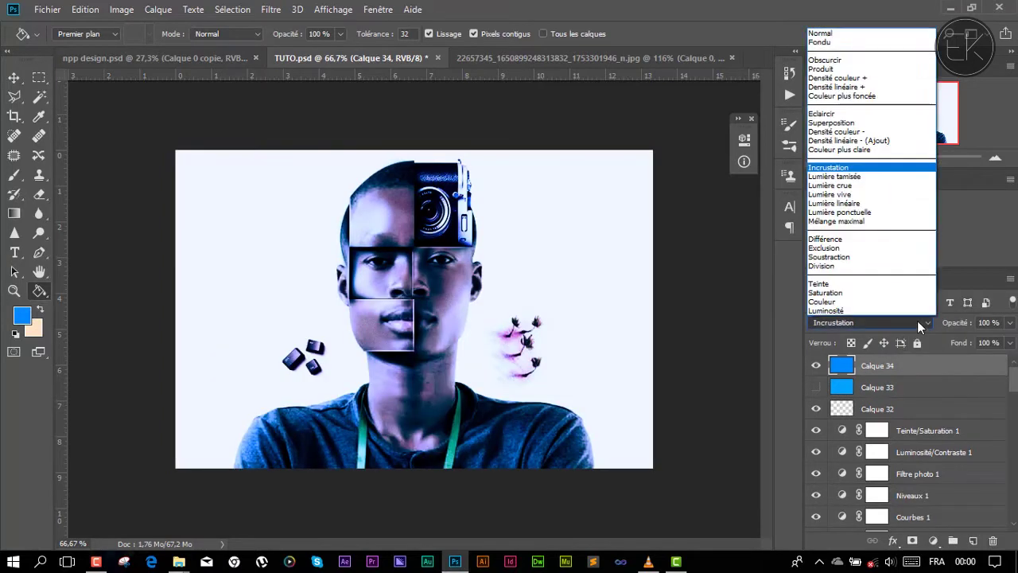
{"action": "left_click", "coordinate": [833, 123]}
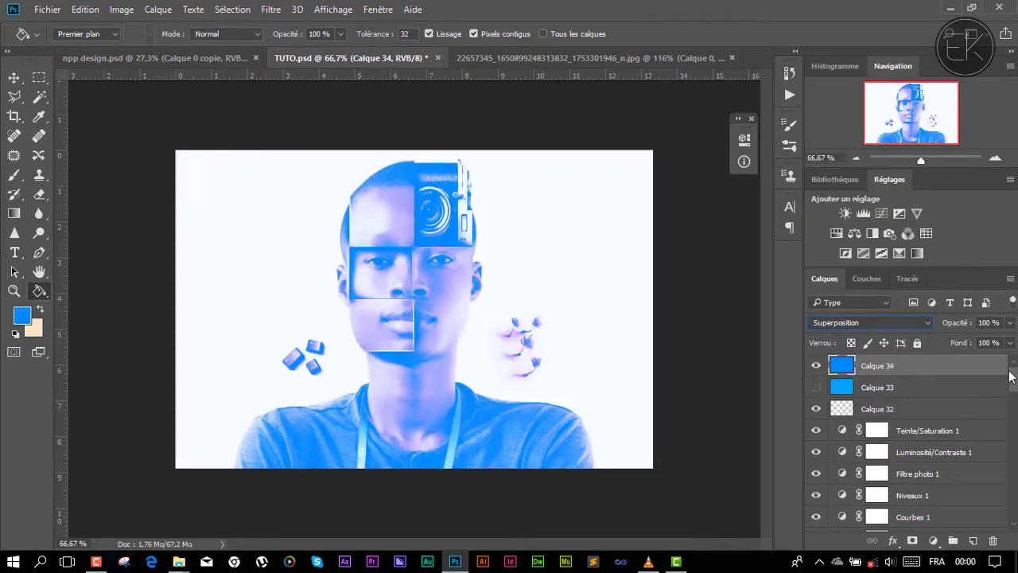
{"action": "left_click", "coordinate": [1009, 322]}
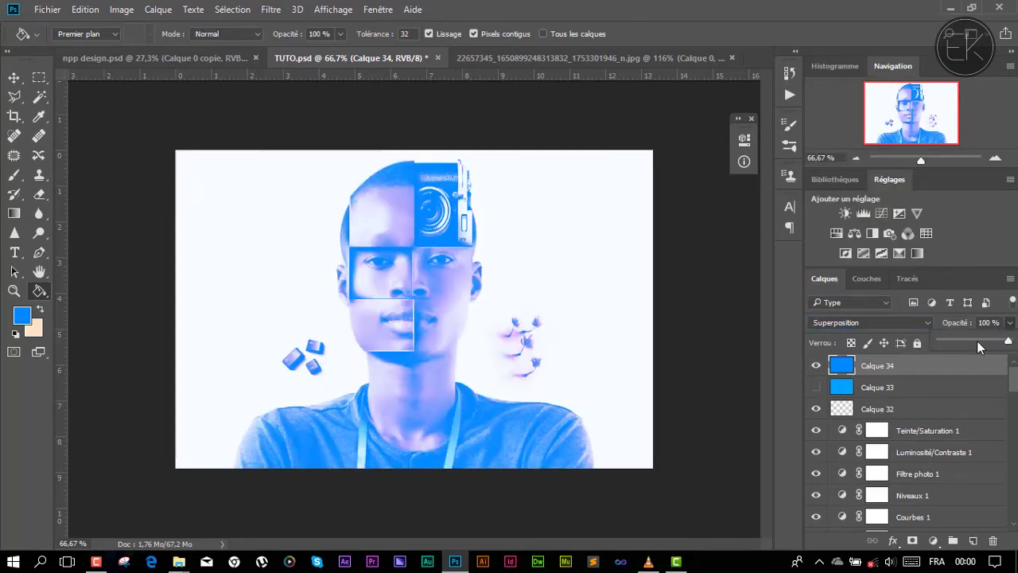
{"action": "left_click_drag", "start_coordinate": [969, 341], "coordinate": [965, 344]}
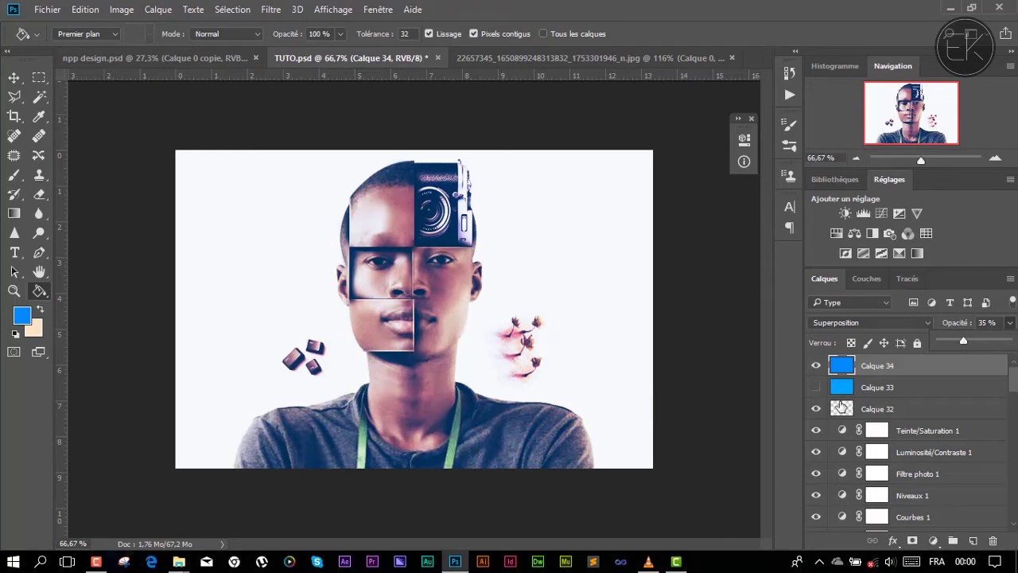
- Hide Calque 34, show Calque 33 at 32% opacity, then delete Calque 34
{"action": "left_click", "coordinate": [815, 365]}
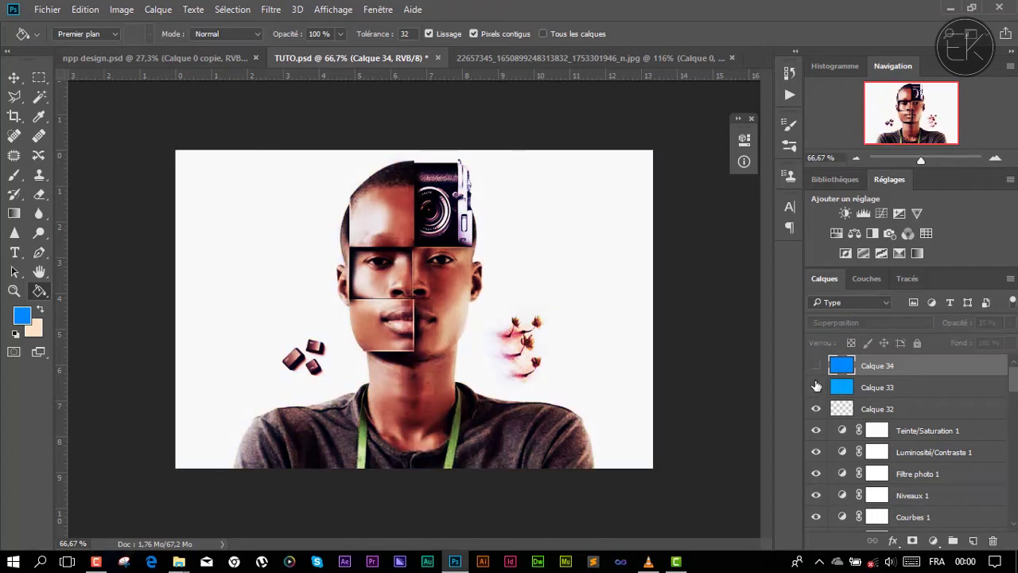
{"action": "left_click", "coordinate": [816, 387]}
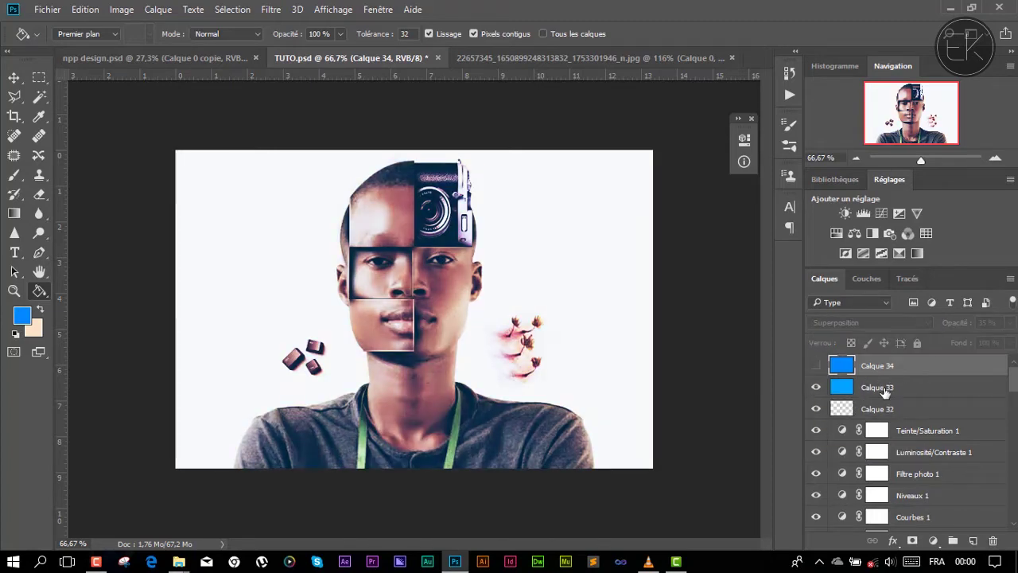
{"action": "left_click", "coordinate": [986, 384]}
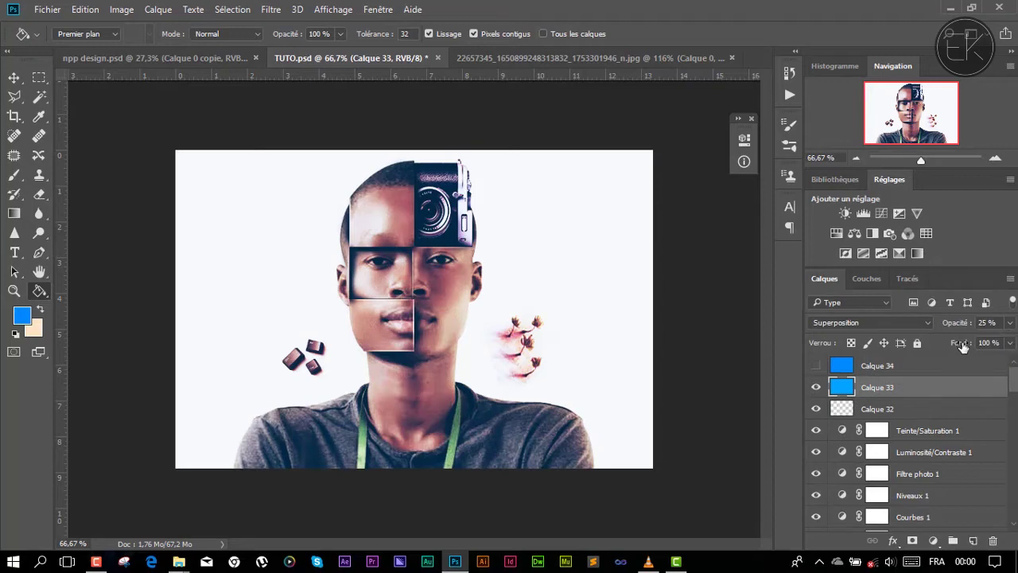
{"action": "left_click", "coordinate": [1010, 323]}
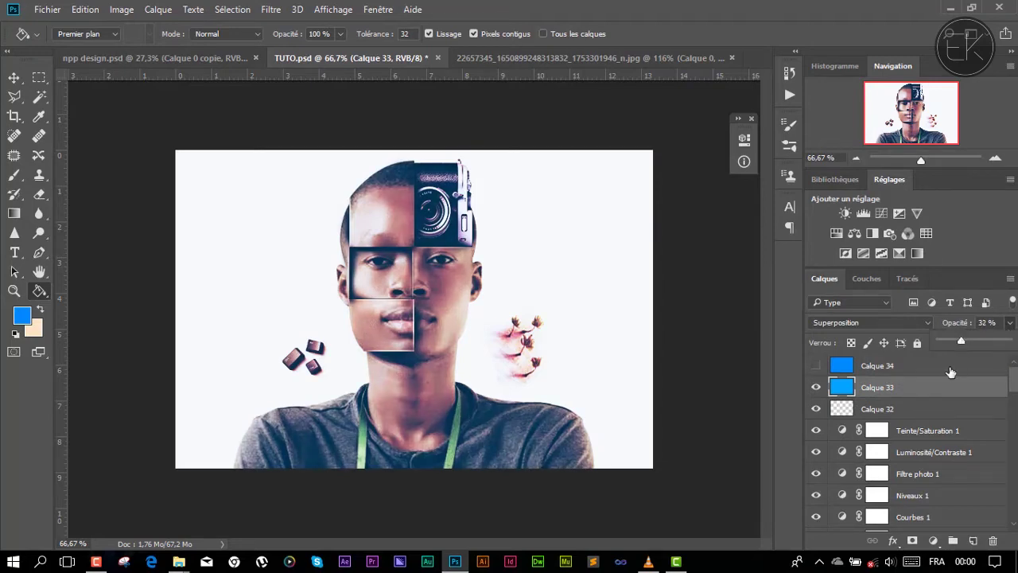
{"action": "left_click", "coordinate": [951, 367]}
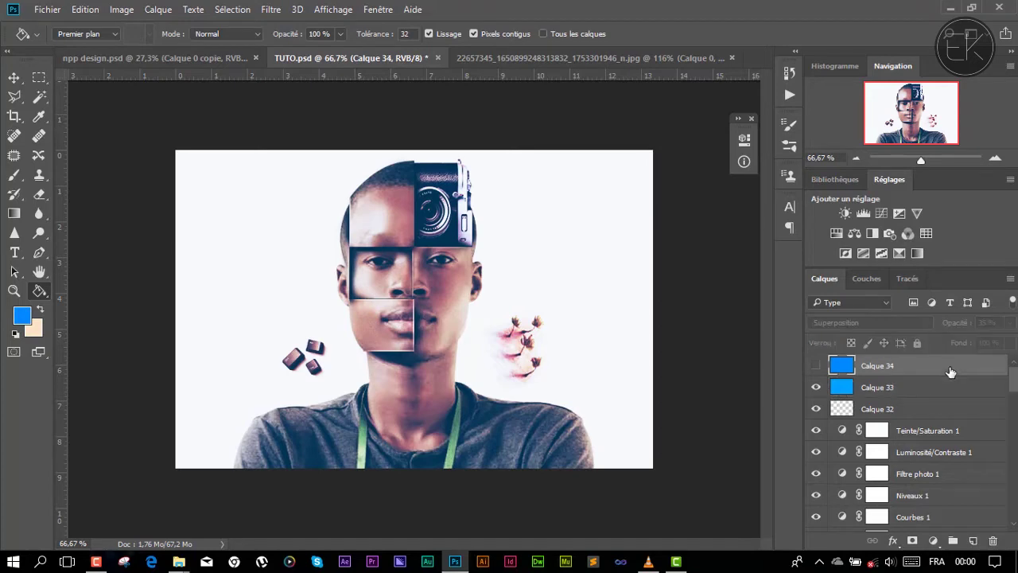
{"action": "key", "text": "Delete"}
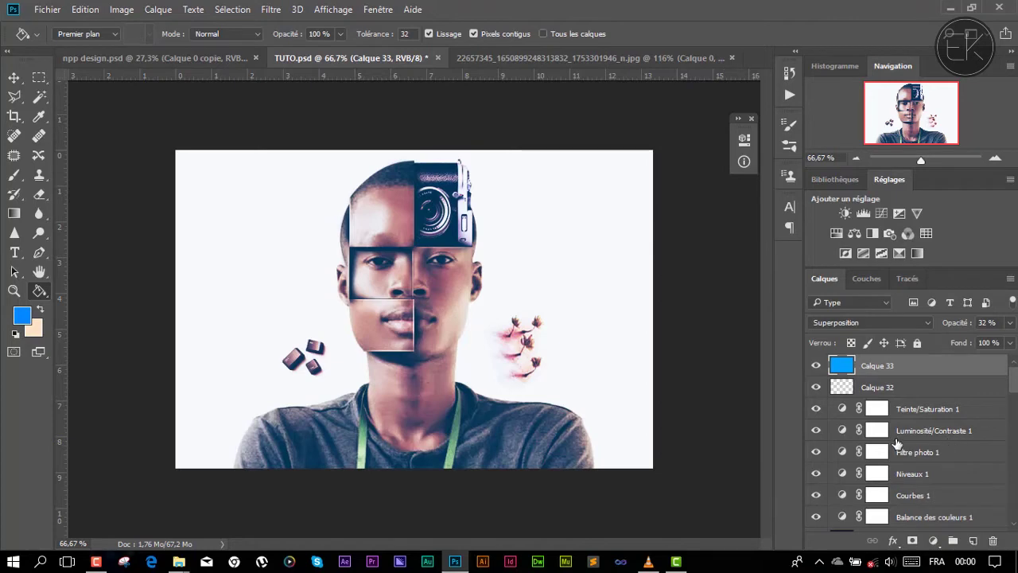
{"action": "scroll", "coordinate": [897, 436], "scroll_direction": "down", "scroll_amount": 2}
{"action": "scroll", "coordinate": [897, 431], "scroll_direction": "down", "scroll_amount": 3}
{"action": "scroll", "coordinate": [898, 431], "scroll_direction": "down", "scroll_amount": 2}
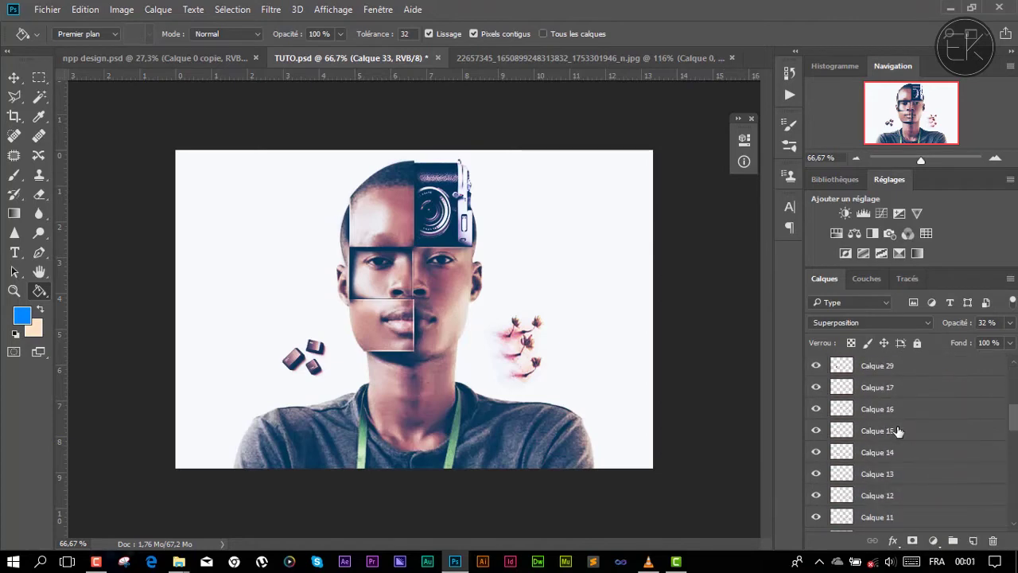
{"action": "scroll", "coordinate": [897, 431], "scroll_direction": "down", "scroll_amount": 1}
{"action": "scroll", "coordinate": [898, 431], "scroll_direction": "down", "scroll_amount": 2}
{"action": "scroll", "coordinate": [897, 431], "scroll_direction": "down", "scroll_amount": 1}
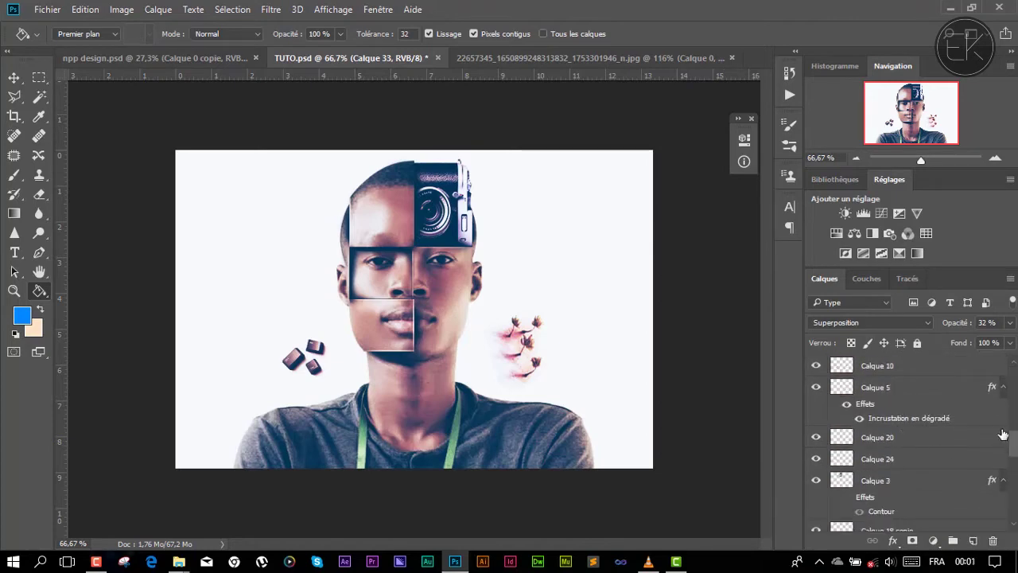
{"action": "left_click", "coordinate": [1003, 387]}
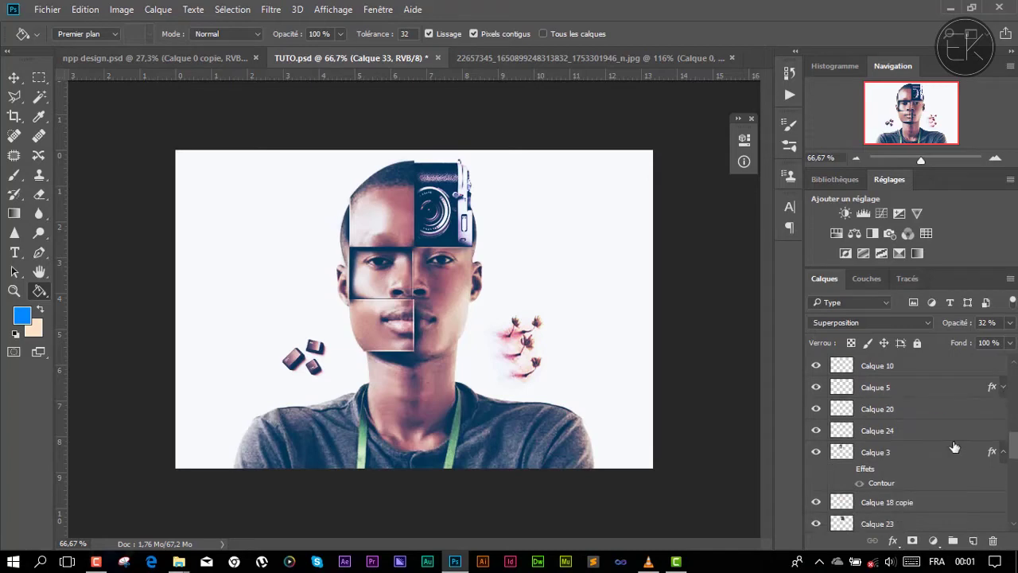
{"action": "left_click", "coordinate": [1003, 452]}
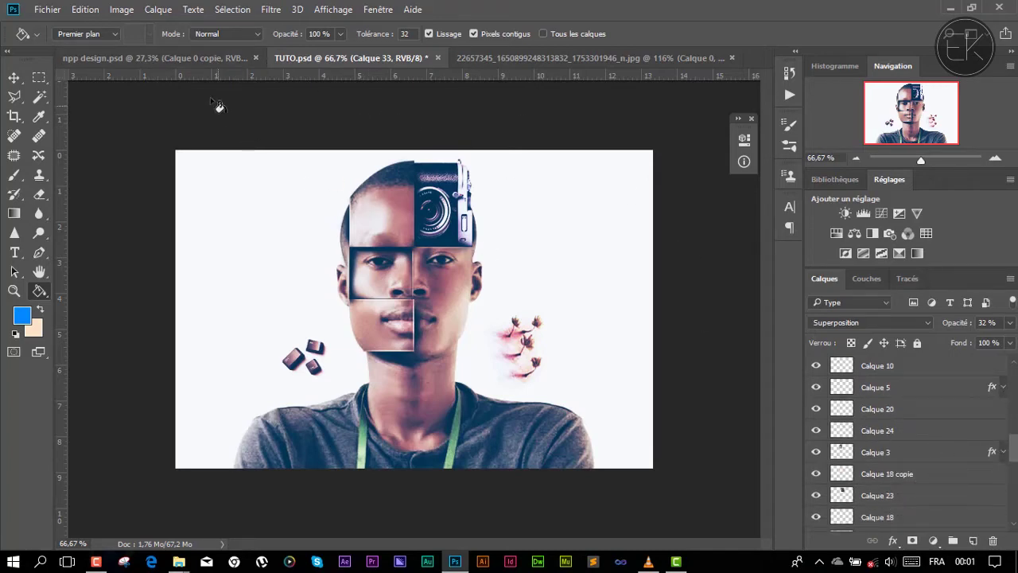
{"action": "left_click", "coordinate": [198, 59]}
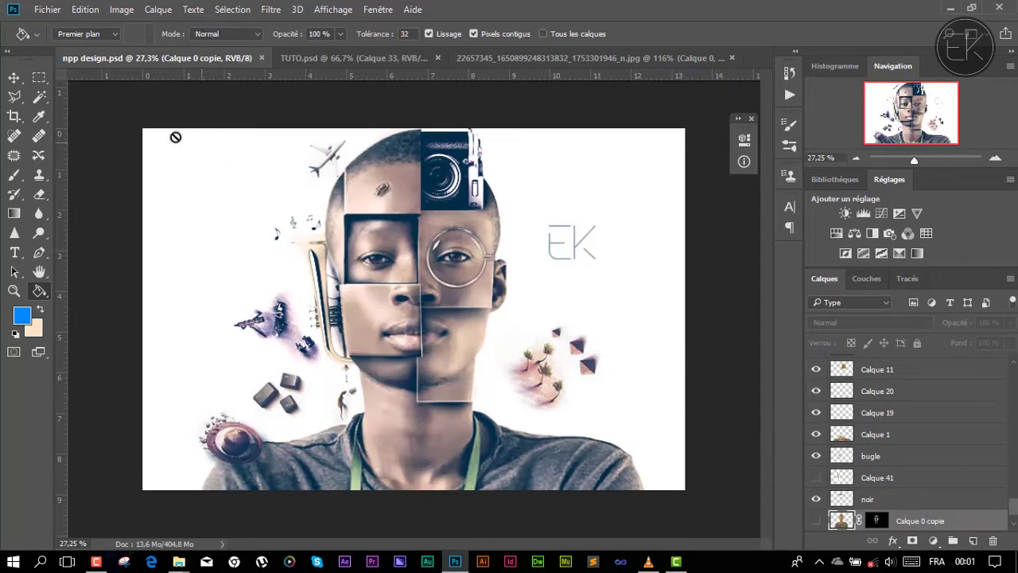
{"action": "left_click", "coordinate": [319, 55]}
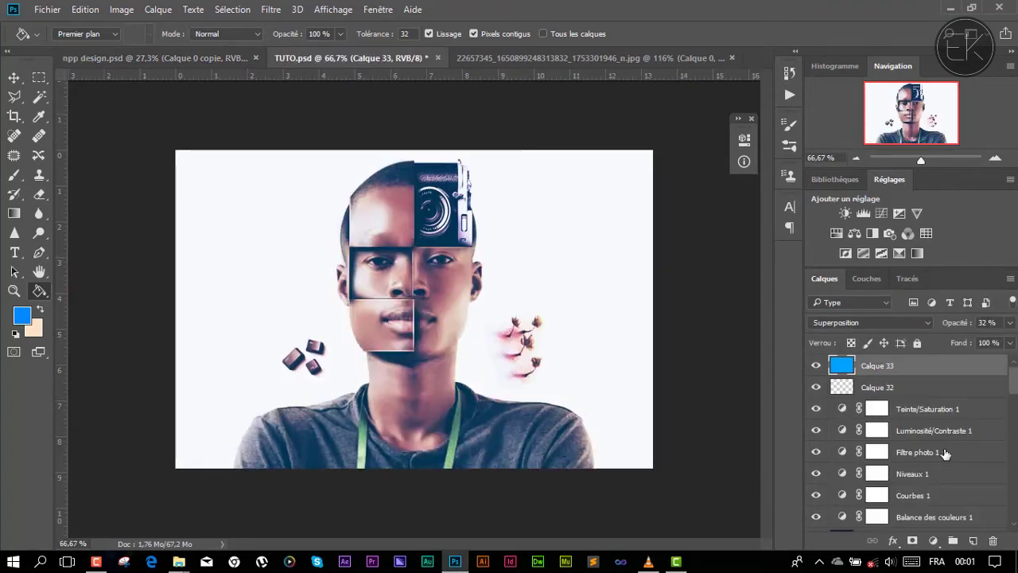
{"action": "scroll", "coordinate": [945, 453], "scroll_direction": "down", "scroll_amount": 2}
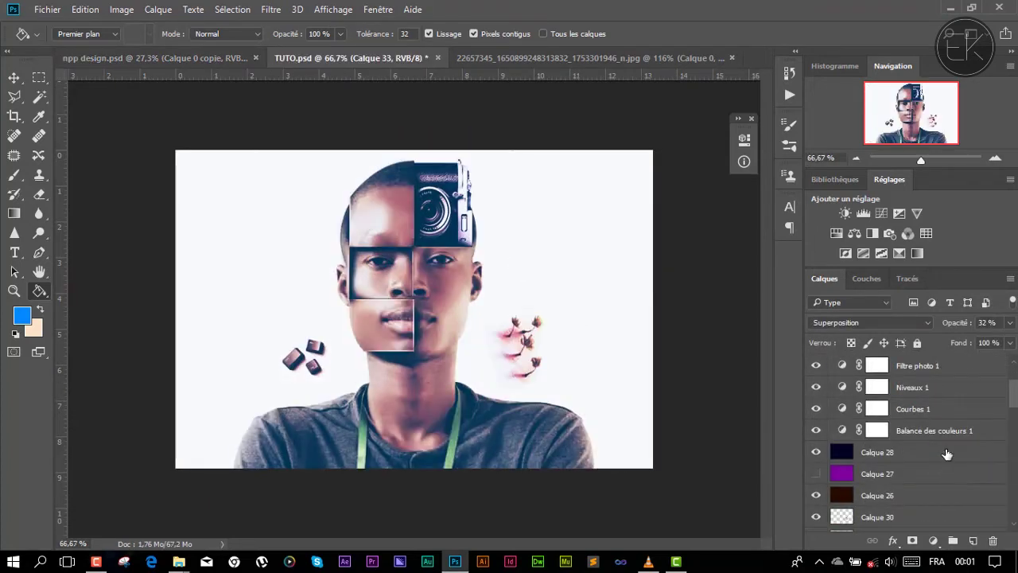
{"action": "scroll", "coordinate": [946, 453], "scroll_direction": "down", "scroll_amount": 2}
{"action": "scroll", "coordinate": [946, 454], "scroll_direction": "down", "scroll_amount": 1}
{"action": "scroll", "coordinate": [946, 453], "scroll_direction": "down", "scroll_amount": 1}
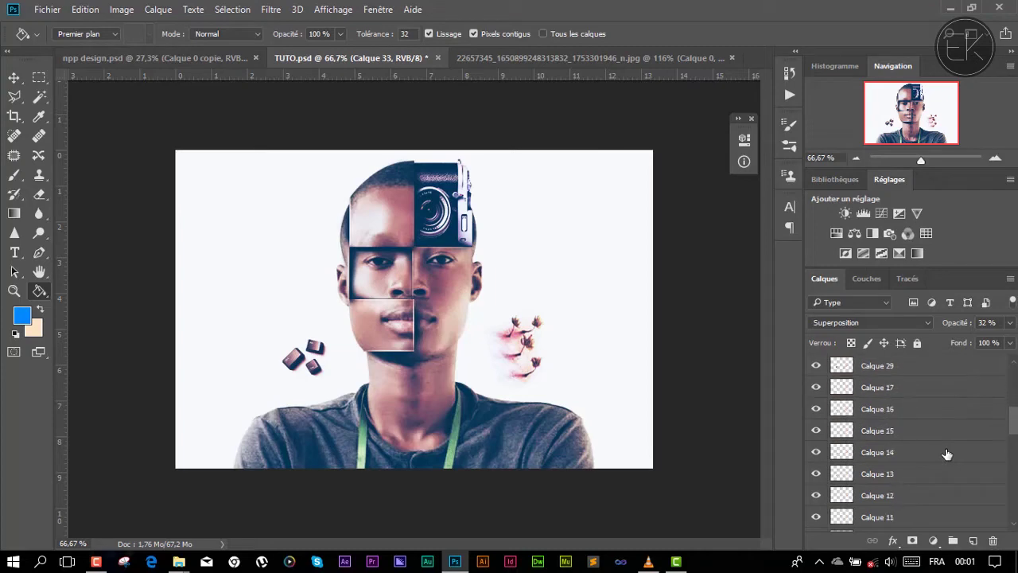
{"action": "scroll", "coordinate": [946, 454], "scroll_direction": "down", "scroll_amount": 2}
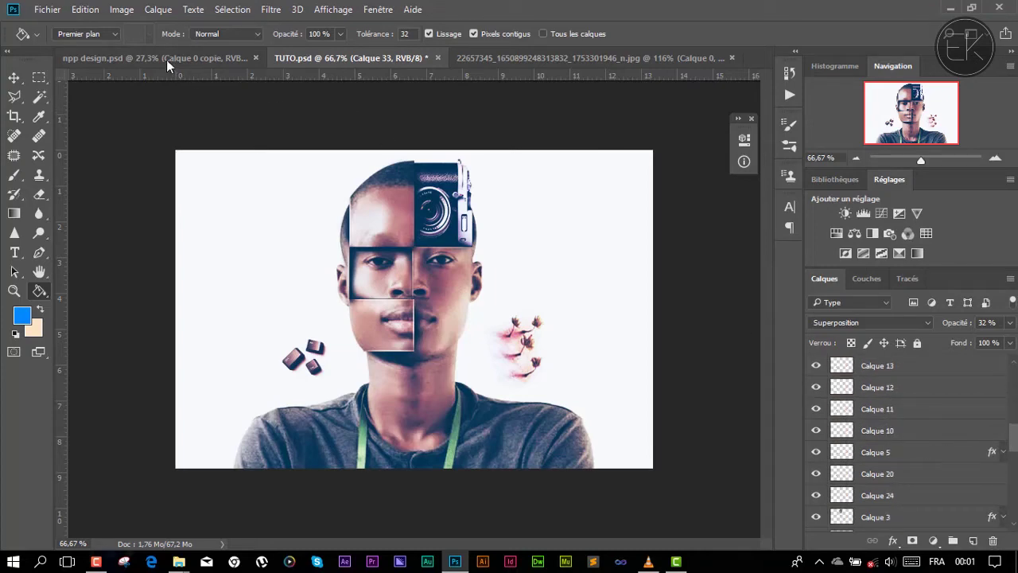
{"action": "left_click", "coordinate": [146, 57]}
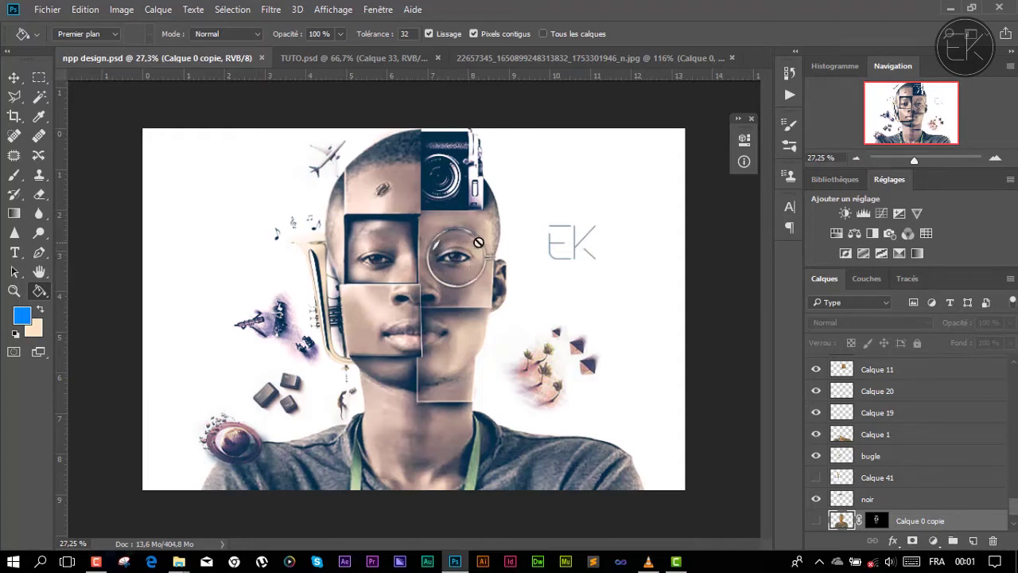
{"action": "left_click", "coordinate": [327, 58]}
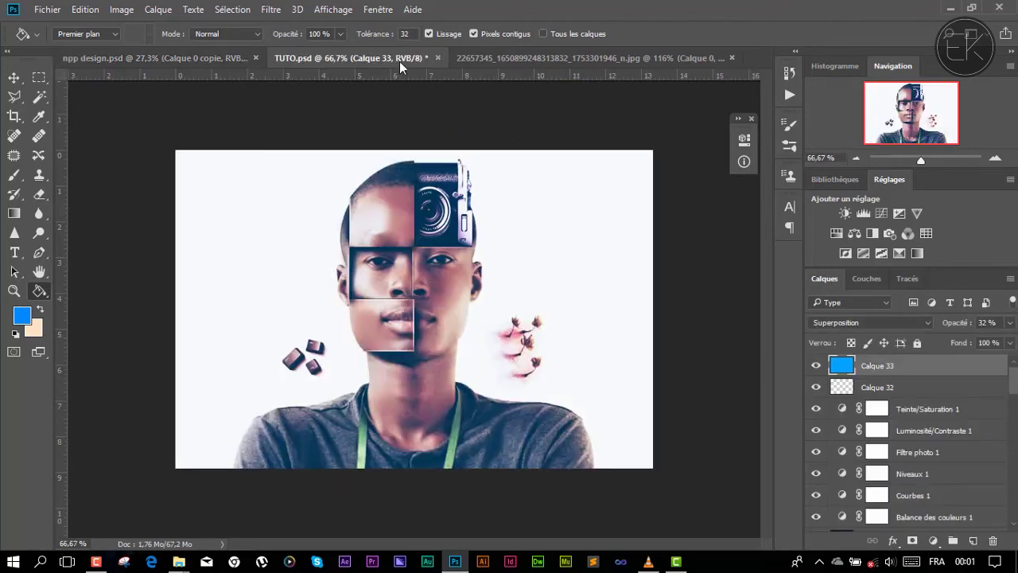
{"action": "left_click", "coordinate": [200, 59]}
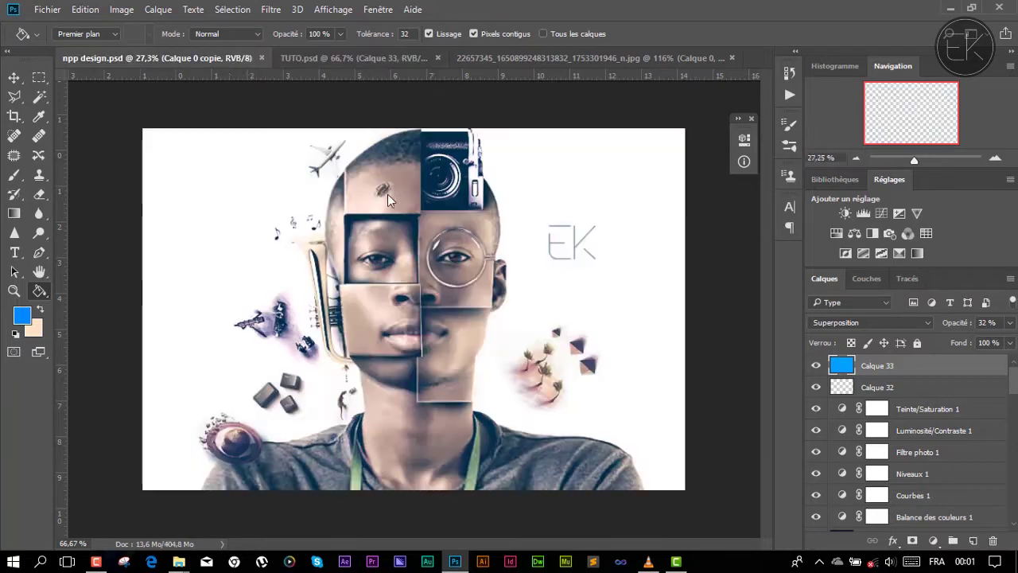
{"action": "left_click", "coordinate": [307, 58]}
- Open the glasses photo 7503-2FRNT.jpg through Fichier > Ouvrir
{"action": "left_click", "coordinate": [47, 11]}
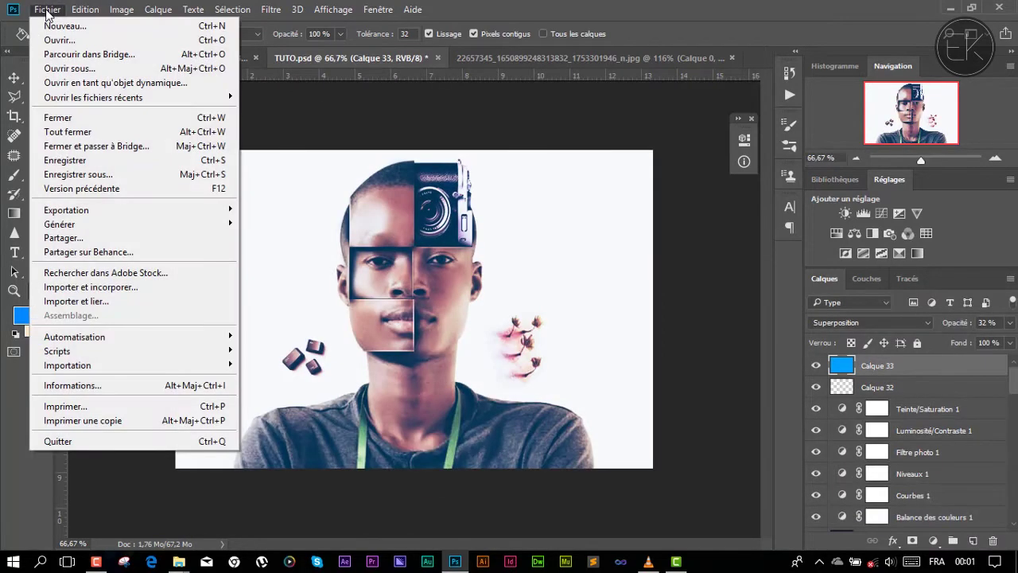
{"action": "left_click", "coordinate": [76, 43]}
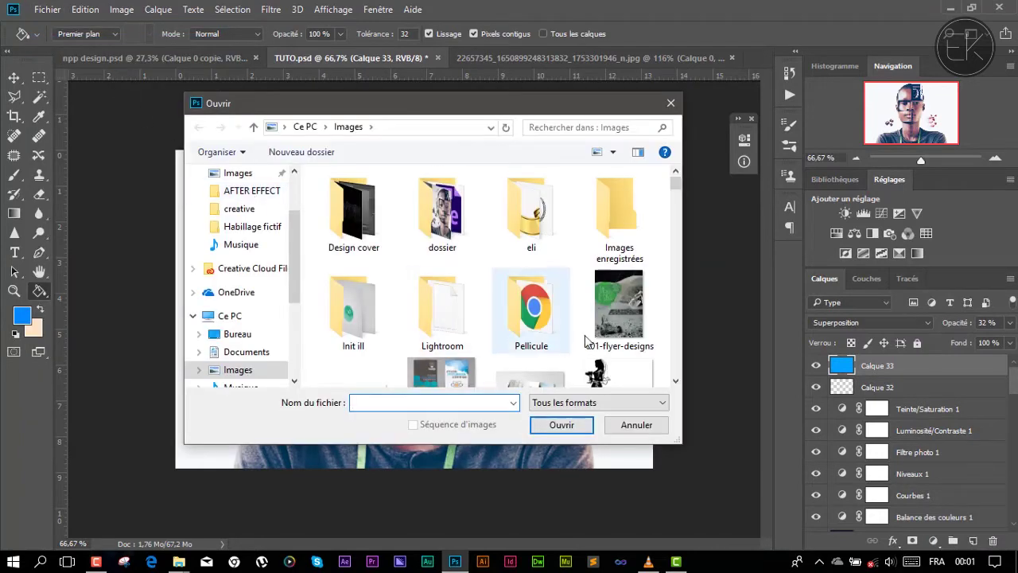
{"action": "scroll", "coordinate": [541, 306], "scroll_direction": "down", "scroll_amount": 5}
{"action": "scroll", "coordinate": [558, 294], "scroll_direction": "down", "scroll_amount": 3}
{"action": "scroll", "coordinate": [558, 294], "scroll_direction": "down", "scroll_amount": 2}
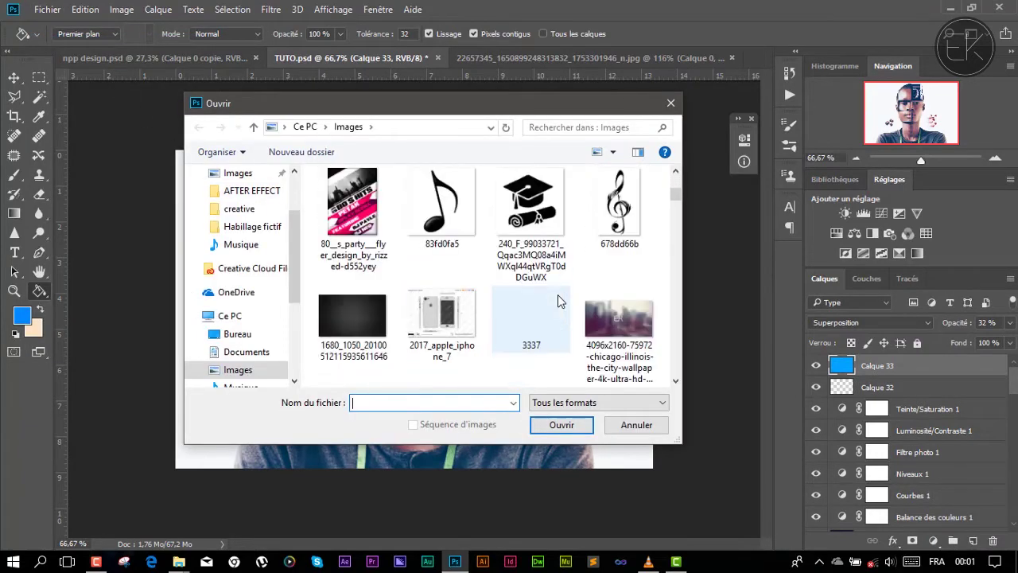
{"action": "scroll", "coordinate": [558, 295], "scroll_direction": "down", "scroll_amount": 3}
{"action": "scroll", "coordinate": [517, 270], "scroll_direction": "down", "scroll_amount": 1}
{"action": "left_click", "coordinate": [468, 239]}
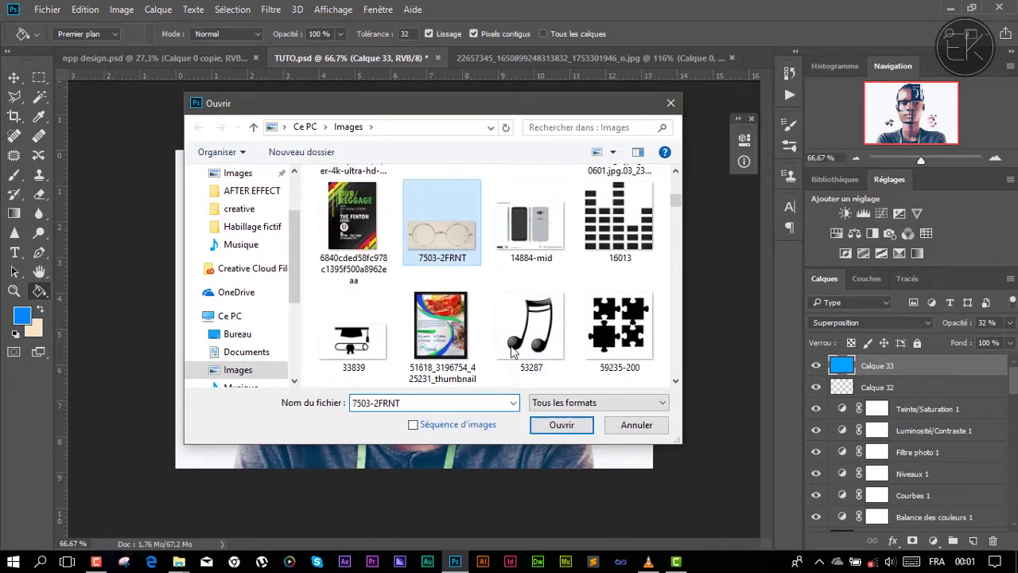
{"action": "left_click", "coordinate": [560, 425]}
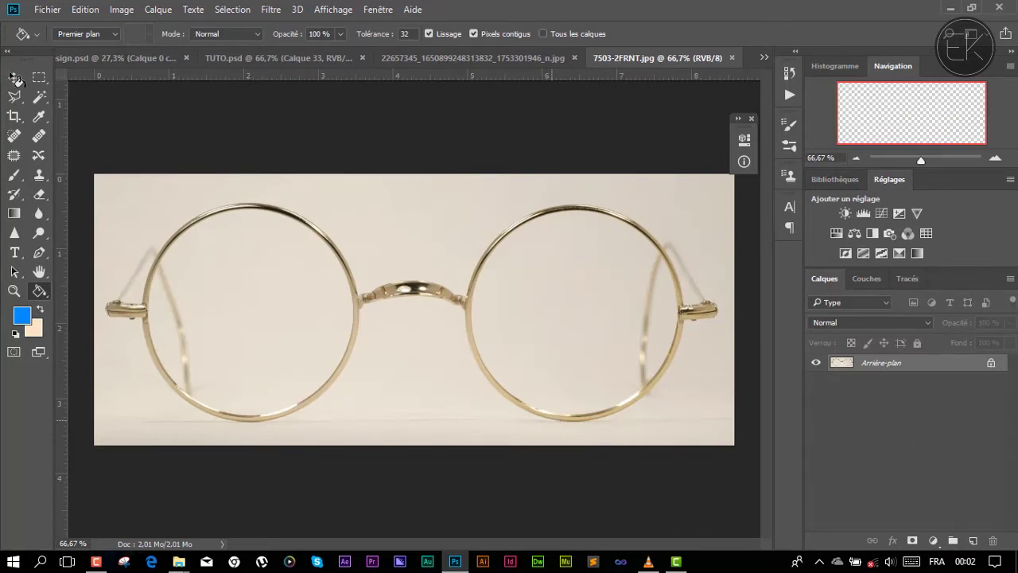
- Unlock the background and cut the photo's right half onto its own layer with Calque par Couper
{"action": "key", "text": "v"}
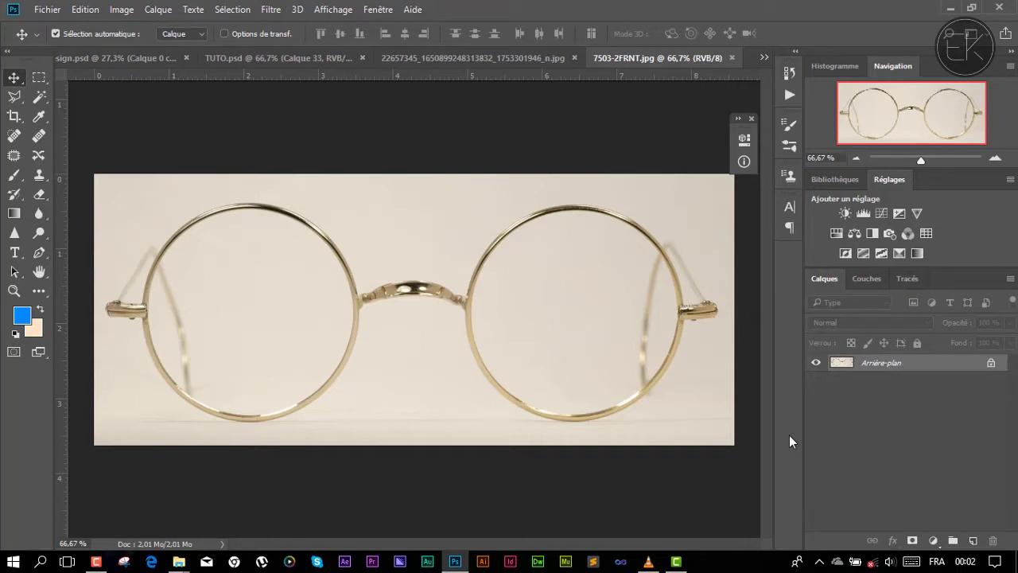
{"action": "left_click", "coordinate": [992, 364]}
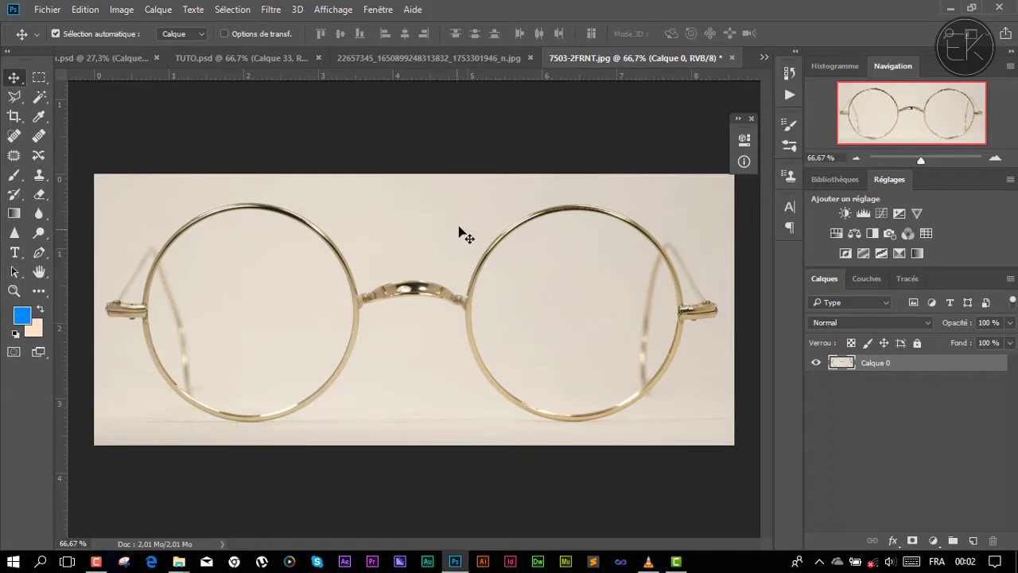
{"action": "left_click", "coordinate": [39, 81]}
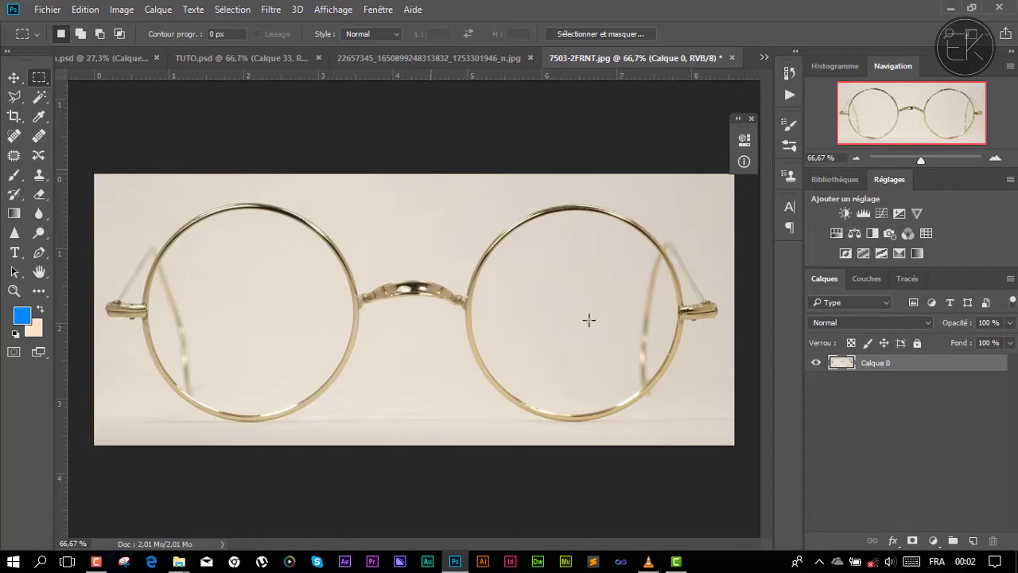
{"action": "left_click_drag", "start_coordinate": [431, 173], "coordinate": [770, 453]}
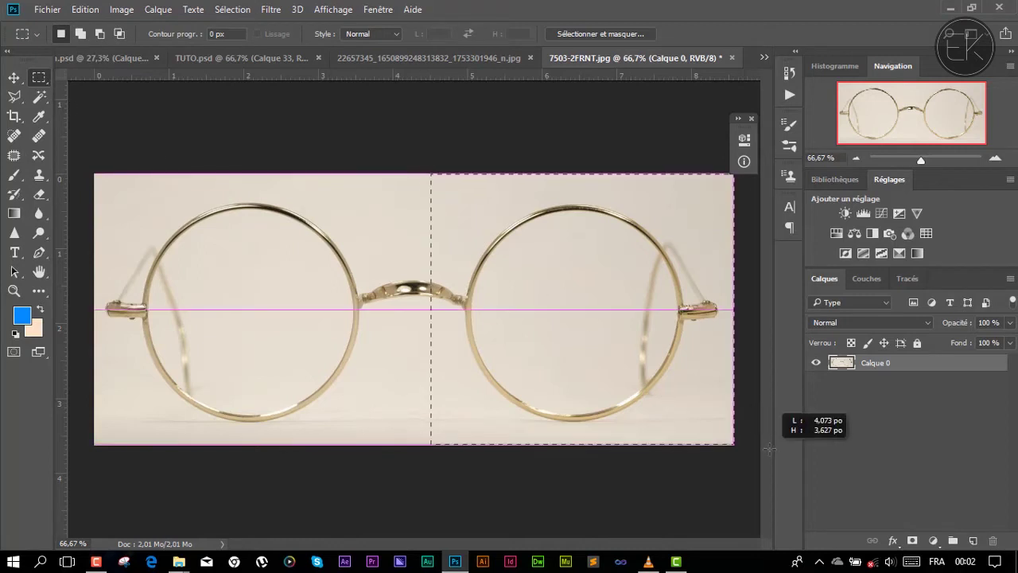
{"action": "right_click", "coordinate": [528, 272]}
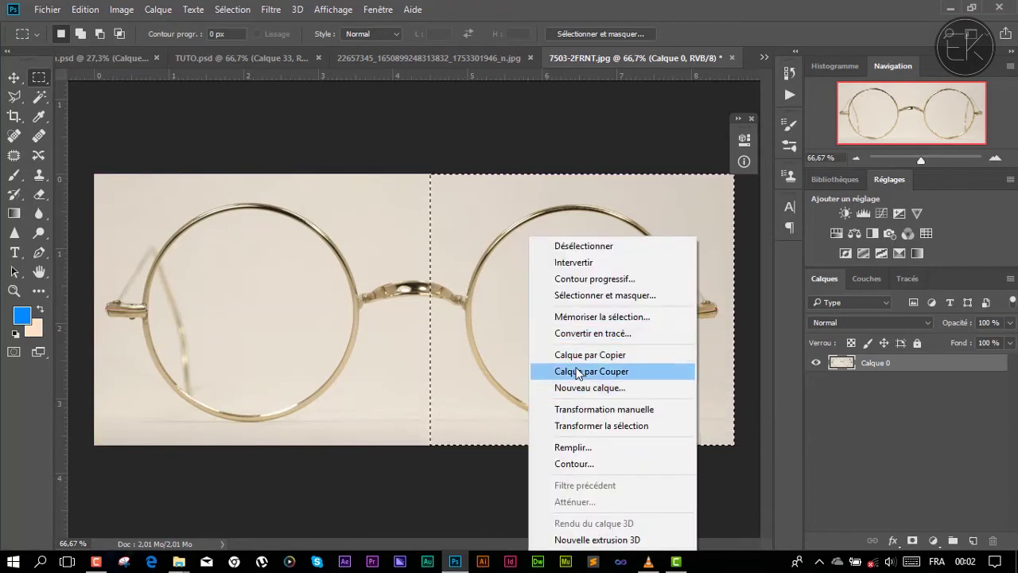
{"action": "left_click", "coordinate": [579, 372]}
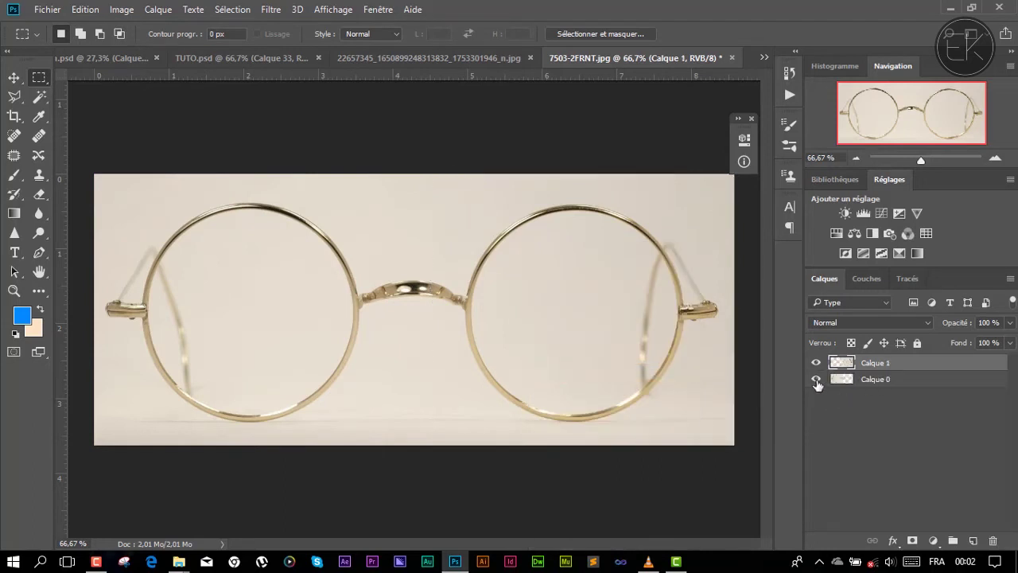
- Delete the left-half layer Calque 0 and move the lens layer left toward the centre
{"action": "left_click", "coordinate": [816, 380]}
{"action": "left_click", "coordinate": [892, 381]}
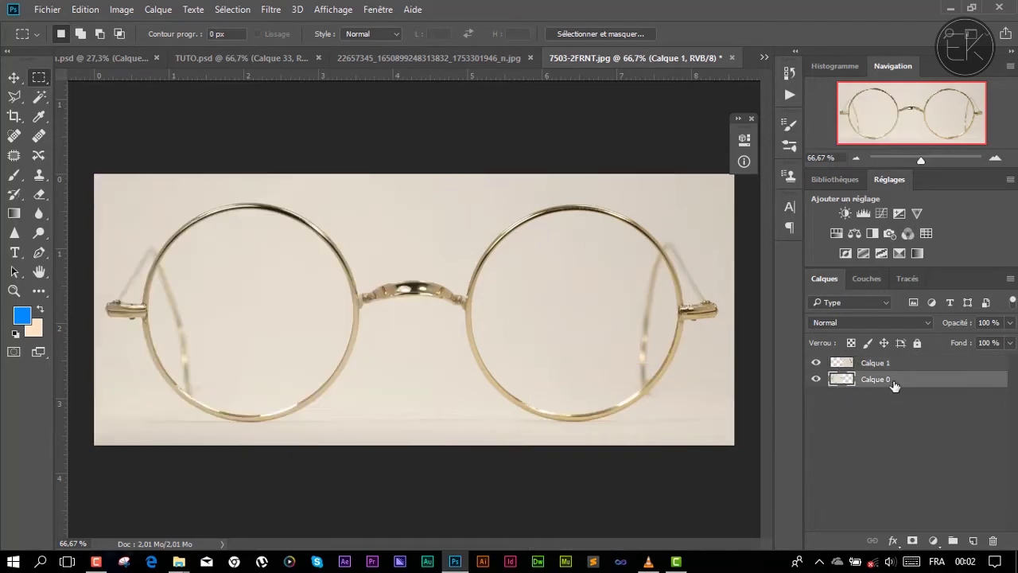
{"action": "key", "text": "Delete"}
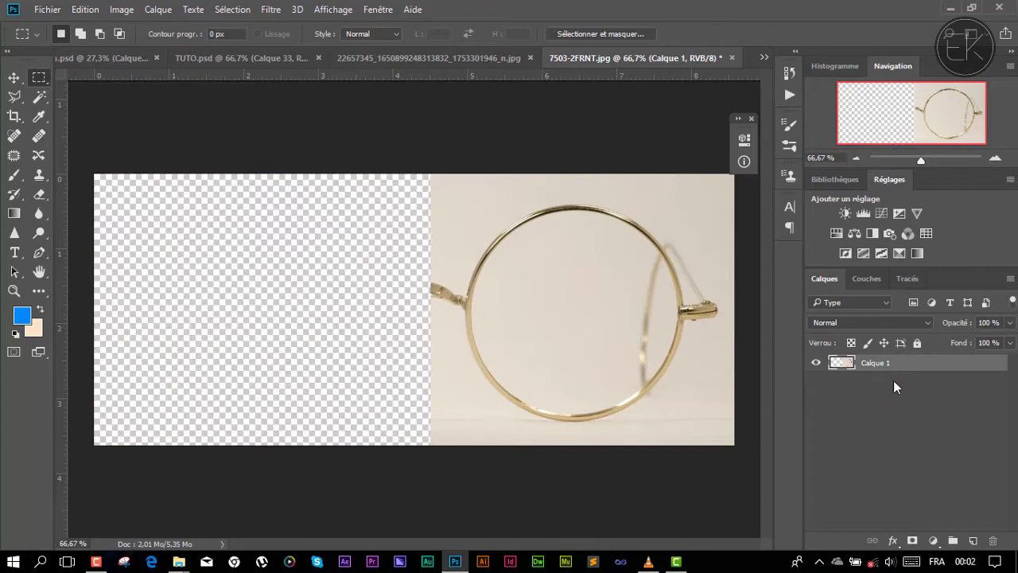
{"action": "left_click", "coordinate": [13, 78]}
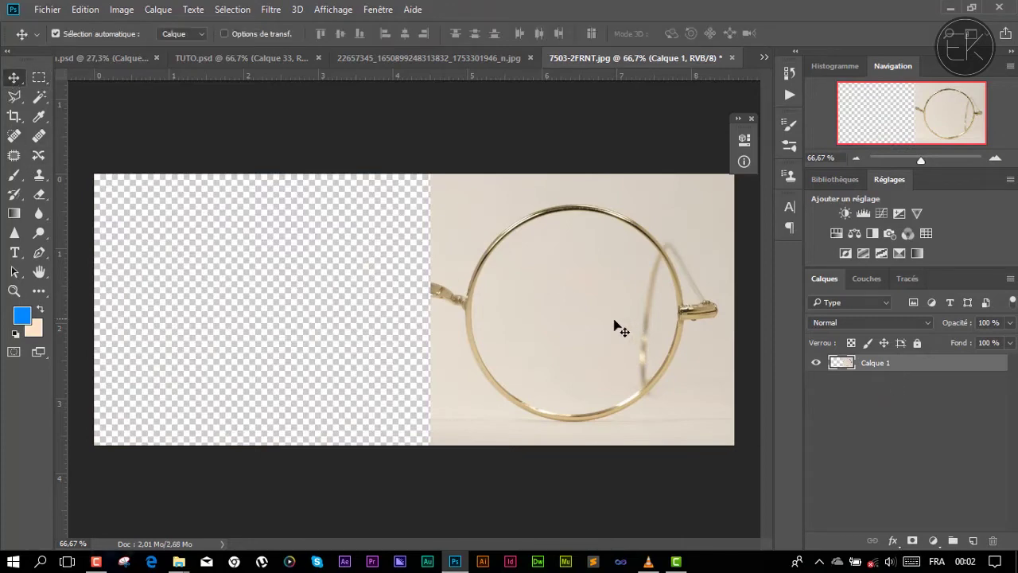
{"action": "left_click_drag", "start_coordinate": [614, 321], "coordinate": [497, 321]}
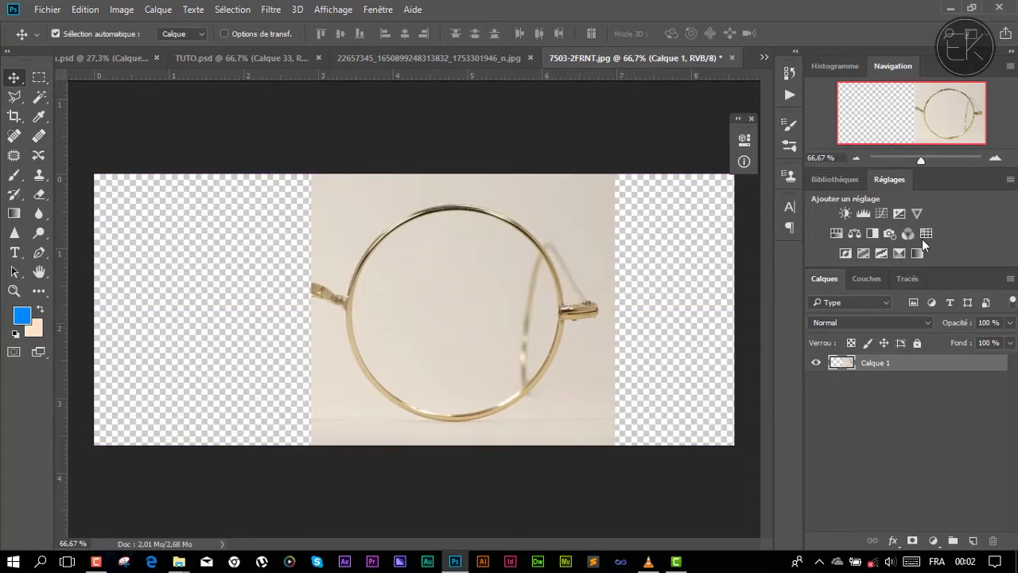
{"action": "key", "text": "ctrl+plus"}
{"action": "key", "text": "ctrl+plus"}
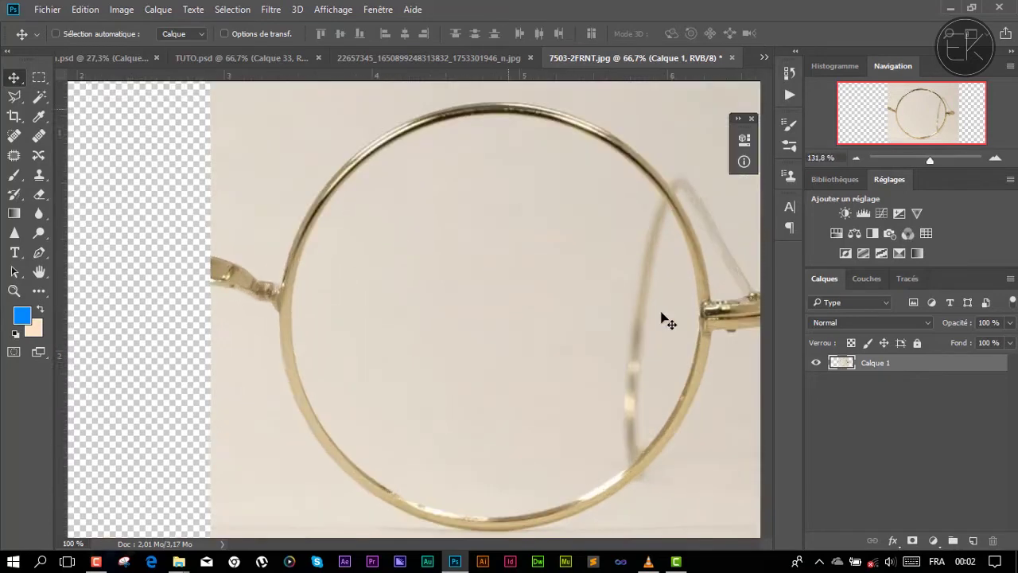
{"action": "key", "text": "ctrl+plus"}
{"action": "key", "text": "ctrl+minus"}
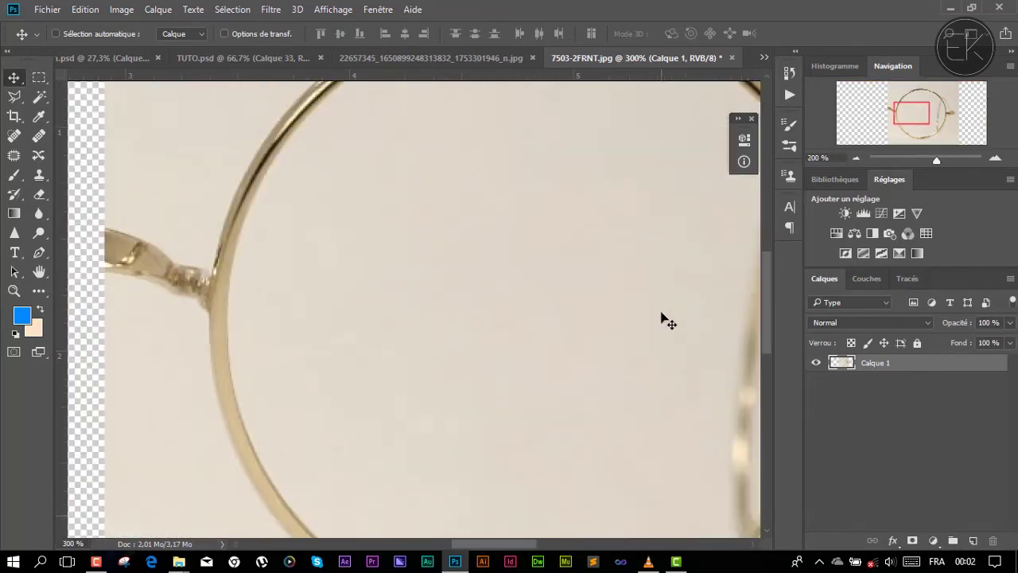
{"action": "key", "text": "ctrl+minus"}
{"action": "left_click_drag", "start_coordinate": [535, 325], "coordinate": [489, 334]}
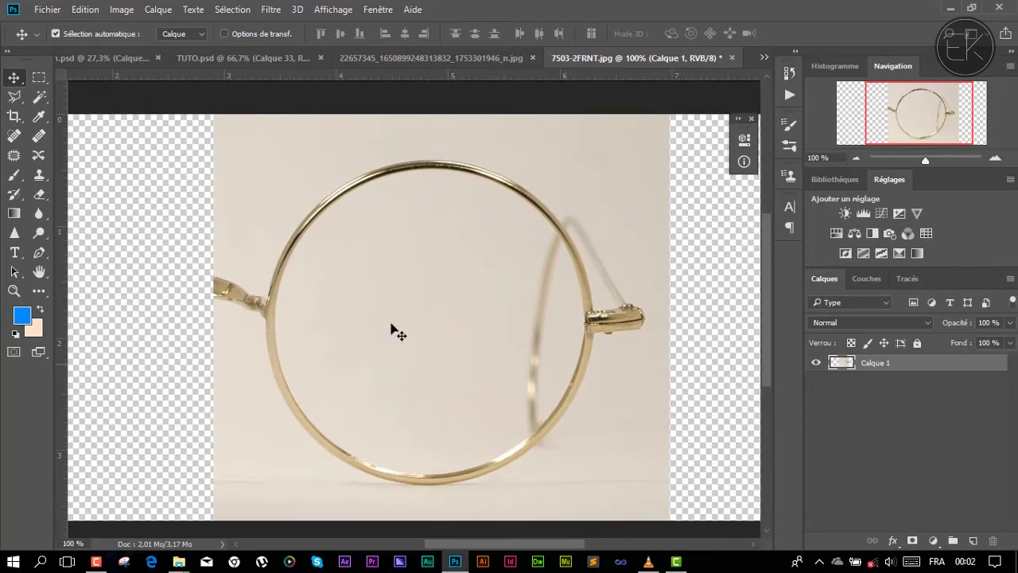
- Draw an elliptical selection circle just inside the lens's gold rim
{"action": "right_click", "coordinate": [35, 86]}
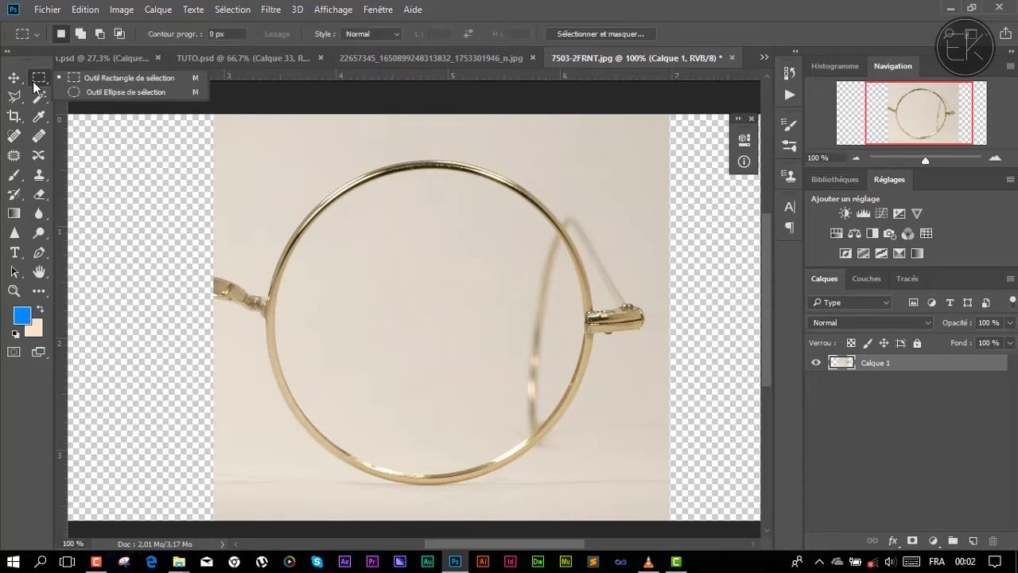
{"action": "left_click", "coordinate": [121, 92]}
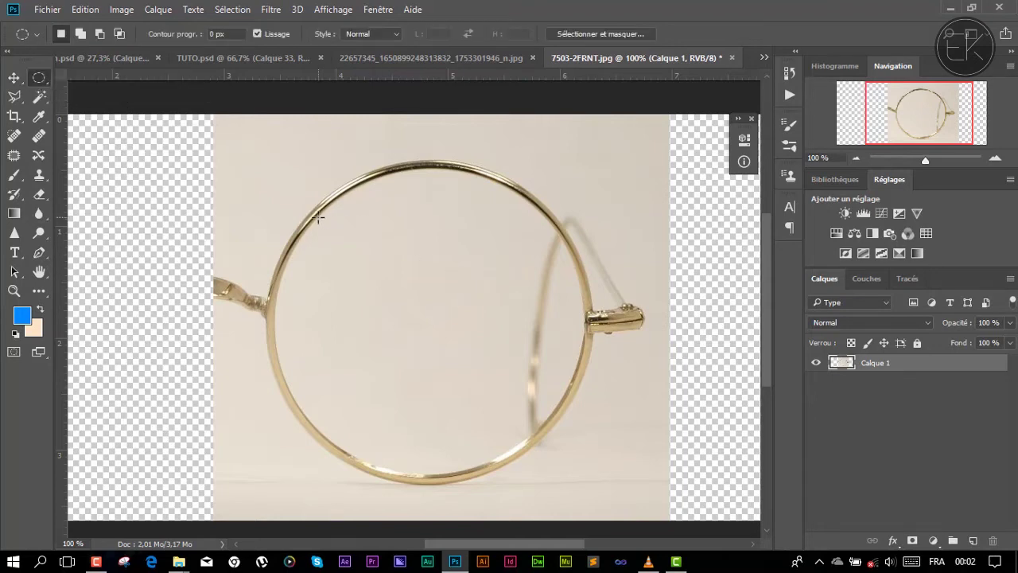
{"action": "mouse_move", "coordinate": [306, 193]}
{"action": "left_mouse_down"}
{"action": "mouse_move", "coordinate": [643, 432]}
{"action": "mouse_move", "coordinate": [690, 480]}
{"action": "left_mouse_up"}
{"action": "left_click_drag", "start_coordinate": [436, 299], "coordinate": [359, 278]}
{"action": "mouse_move", "coordinate": [281, 169]}
{"action": "left_mouse_down"}
{"action": "mouse_move", "coordinate": [628, 476]}
{"action": "mouse_move", "coordinate": [619, 475]}
{"action": "left_mouse_up"}
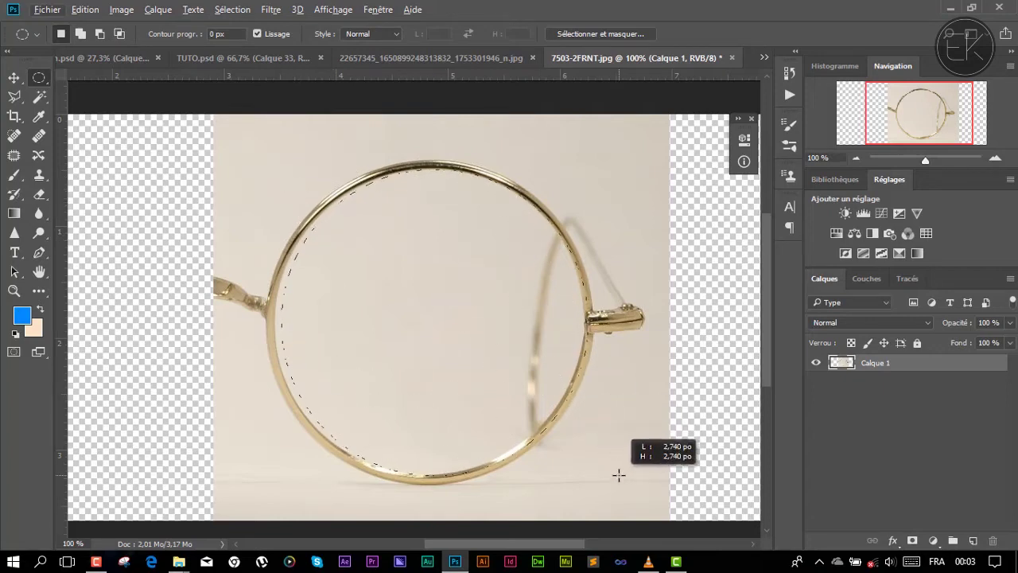
{"action": "right_click", "coordinate": [423, 248]}
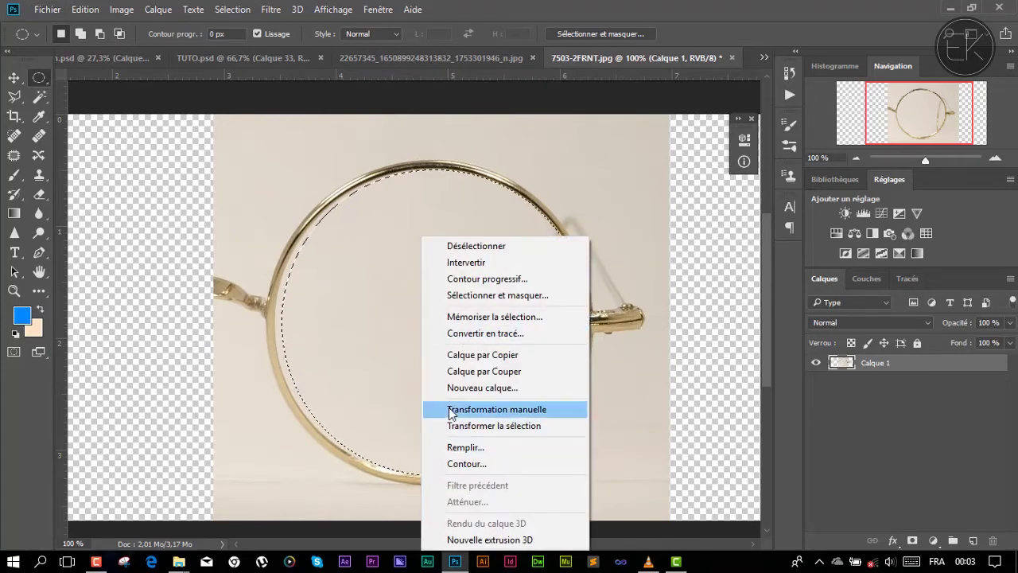
- Transform the circular selection to match the rim's inner edge on the sides and bottom
{"action": "left_click", "coordinate": [488, 428]}
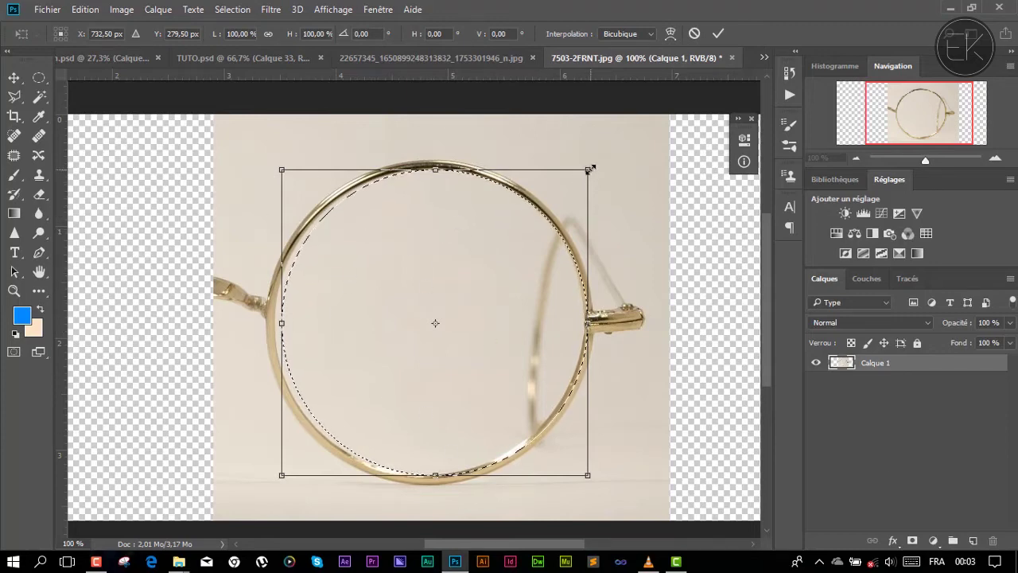
{"action": "left_click_drag", "start_coordinate": [587, 168], "coordinate": [577, 182]}
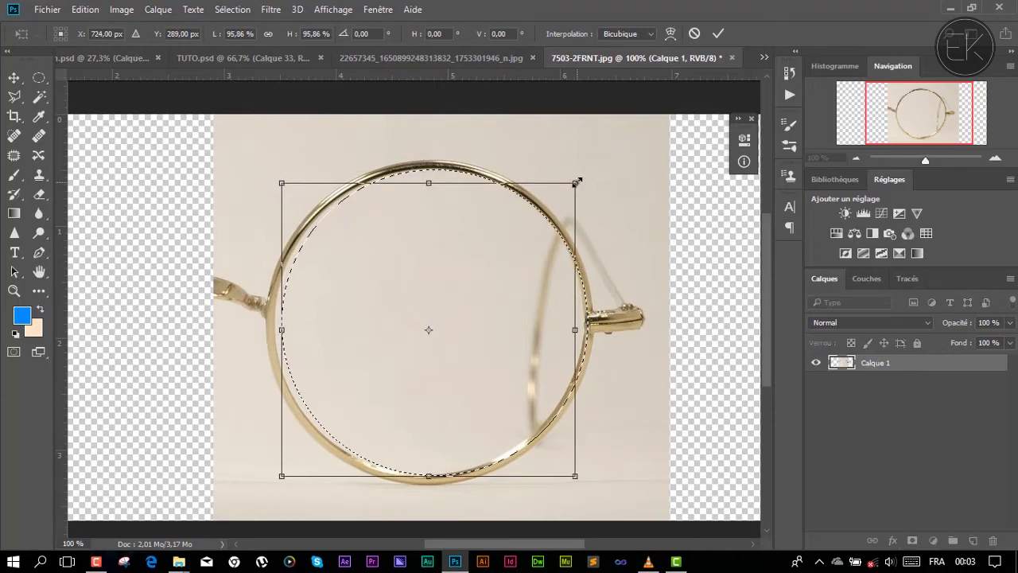
{"action": "left_click_drag", "start_coordinate": [498, 282], "coordinate": [481, 262]}
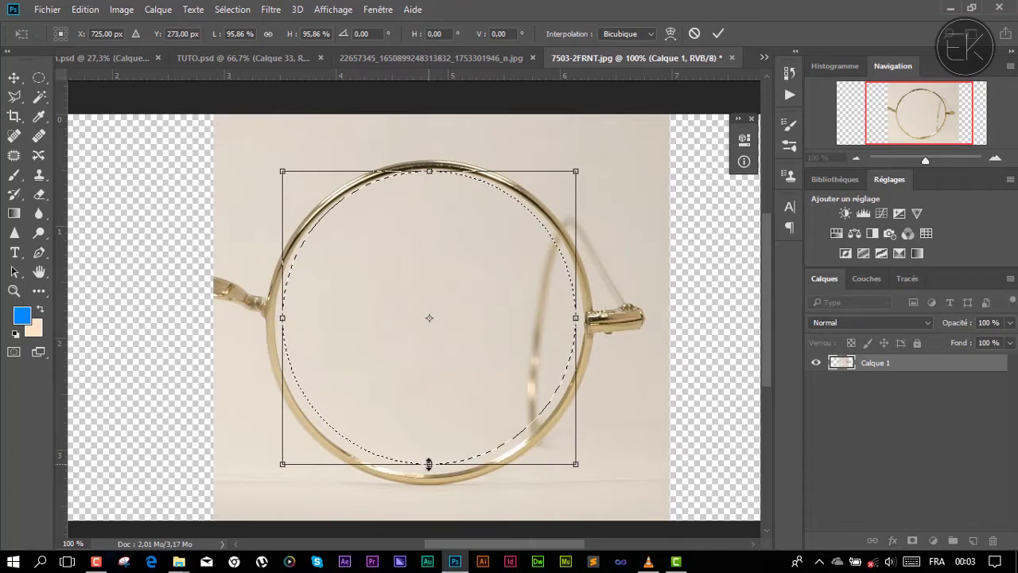
{"action": "left_click_drag", "start_coordinate": [429, 464], "coordinate": [429, 471]}
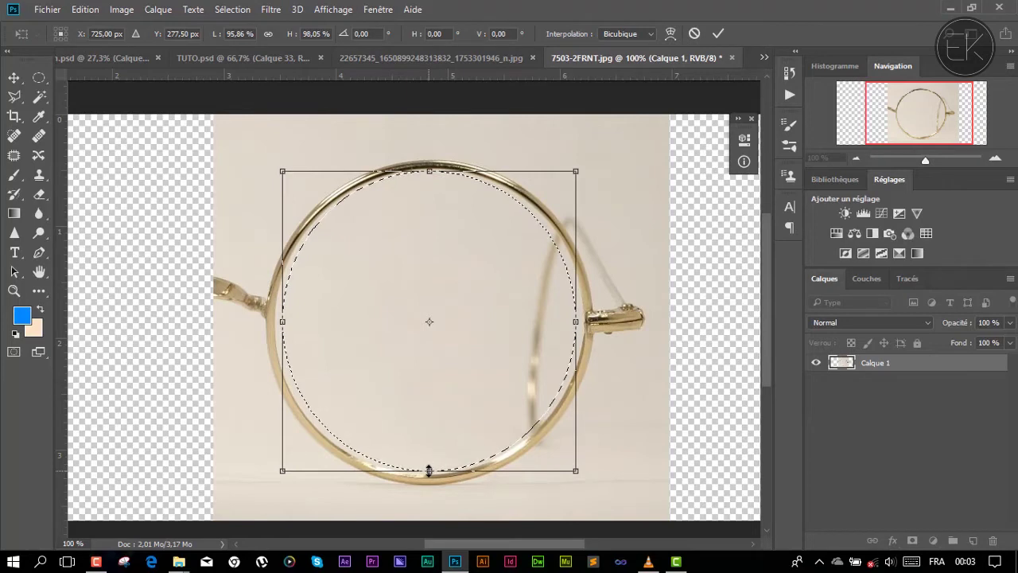
{"action": "key", "text": "ctrl+plus"}
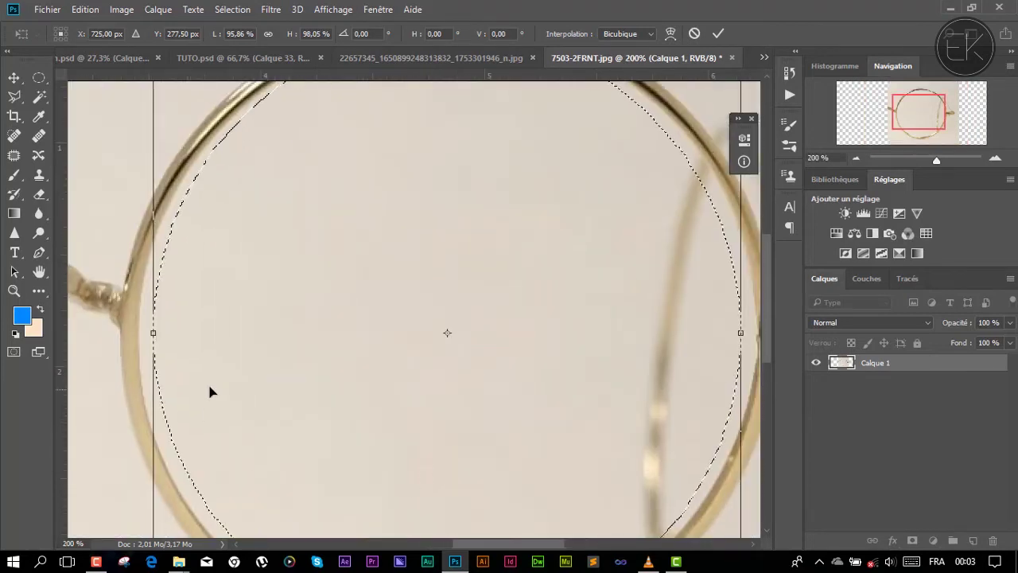
{"action": "mouse_move", "coordinate": [160, 335]}
{"action": "left_mouse_down"}
{"action": "mouse_move", "coordinate": [250, 358]}
{"action": "mouse_move", "coordinate": [231, 357]}
{"action": "left_mouse_up"}
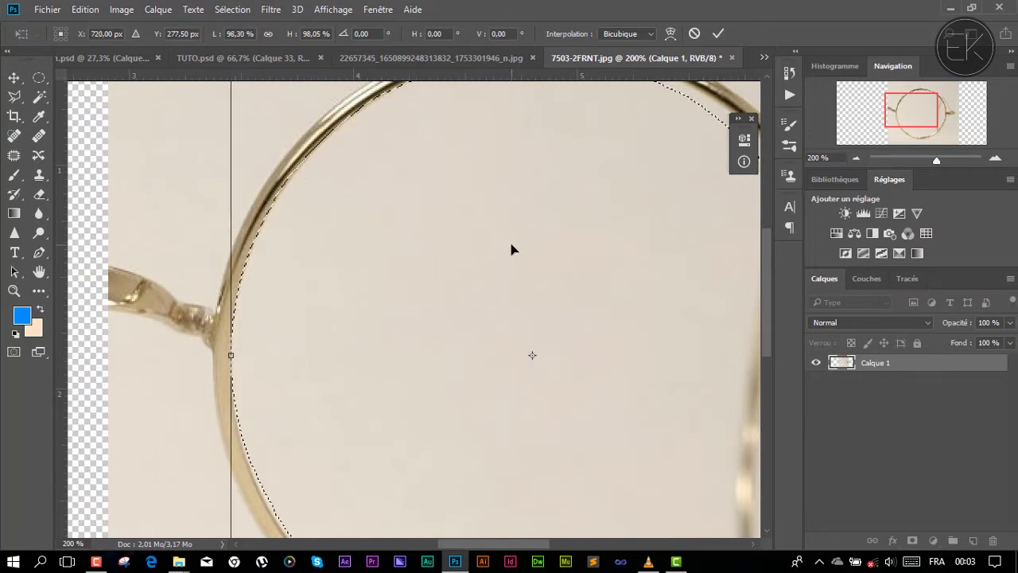
{"action": "mouse_move", "coordinate": [535, 348]}
{"action": "left_mouse_down"}
{"action": "mouse_move", "coordinate": [543, 356]}
{"action": "mouse_move", "coordinate": [328, 281]}
{"action": "mouse_move", "coordinate": [273, 225]}
{"action": "left_mouse_up"}
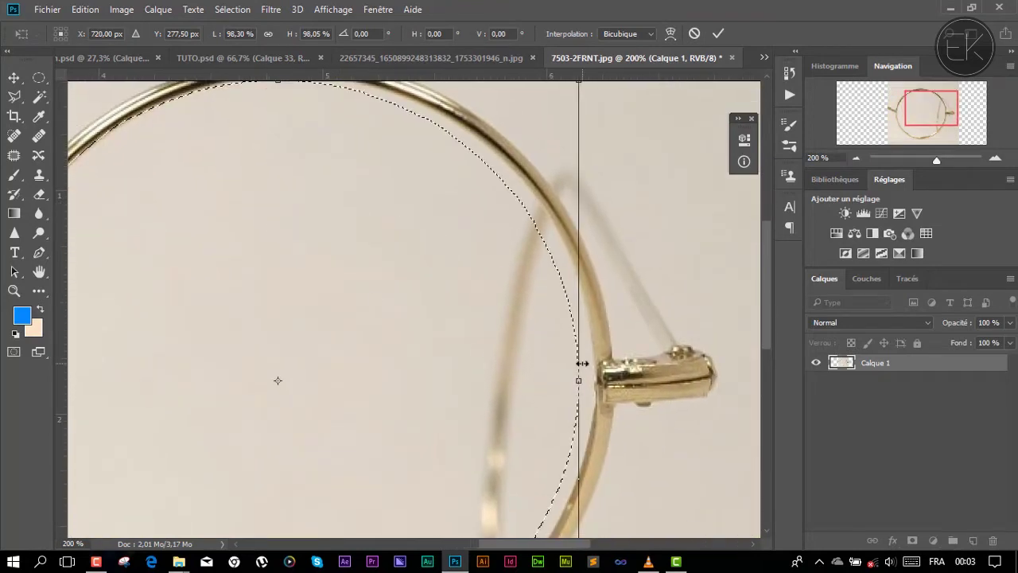
{"action": "left_click_drag", "start_coordinate": [578, 381], "coordinate": [595, 379]}
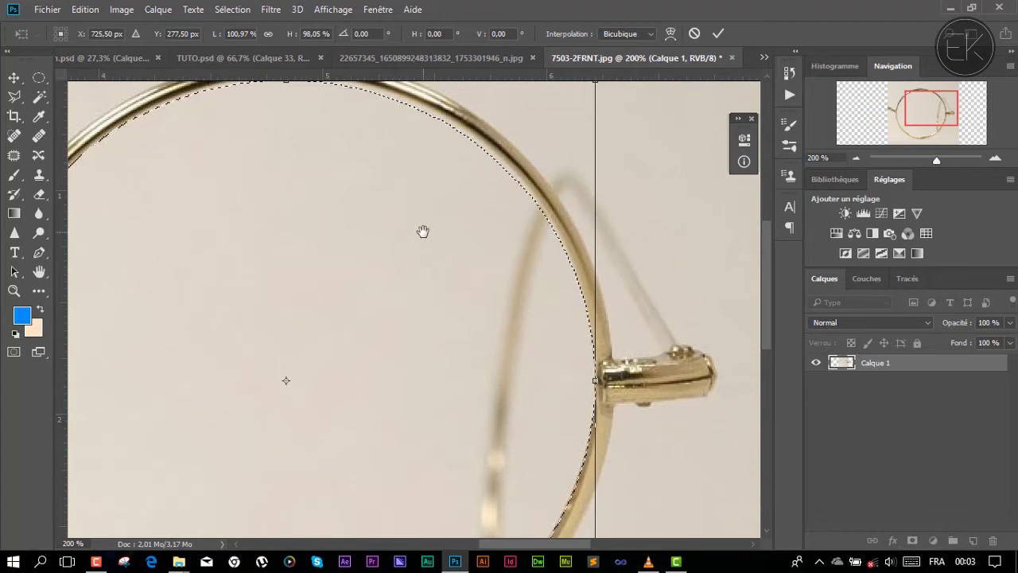
{"action": "left_click_drag", "start_coordinate": [430, 255], "coordinate": [462, 358]}
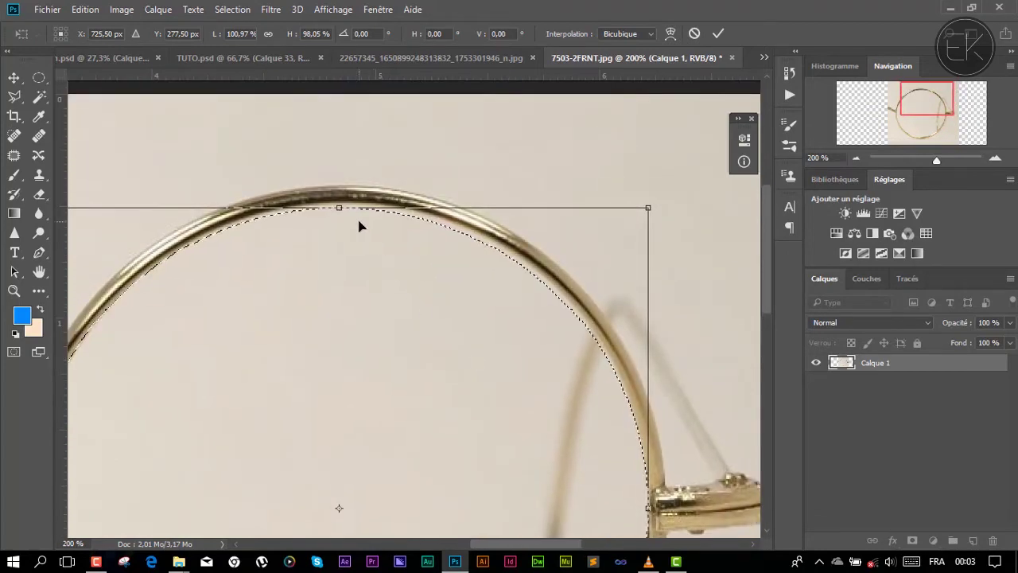
{"action": "left_click_drag", "start_coordinate": [339, 206], "coordinate": [339, 207]}
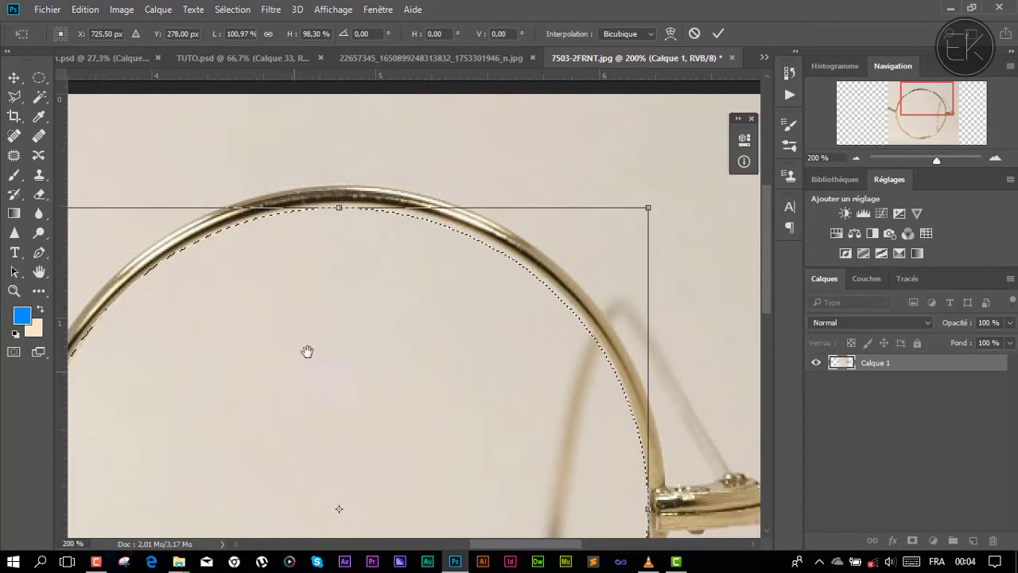
{"action": "left_click_drag", "start_coordinate": [307, 352], "coordinate": [336, 263]}
{"action": "left_click_drag", "start_coordinate": [317, 377], "coordinate": [307, 364]}
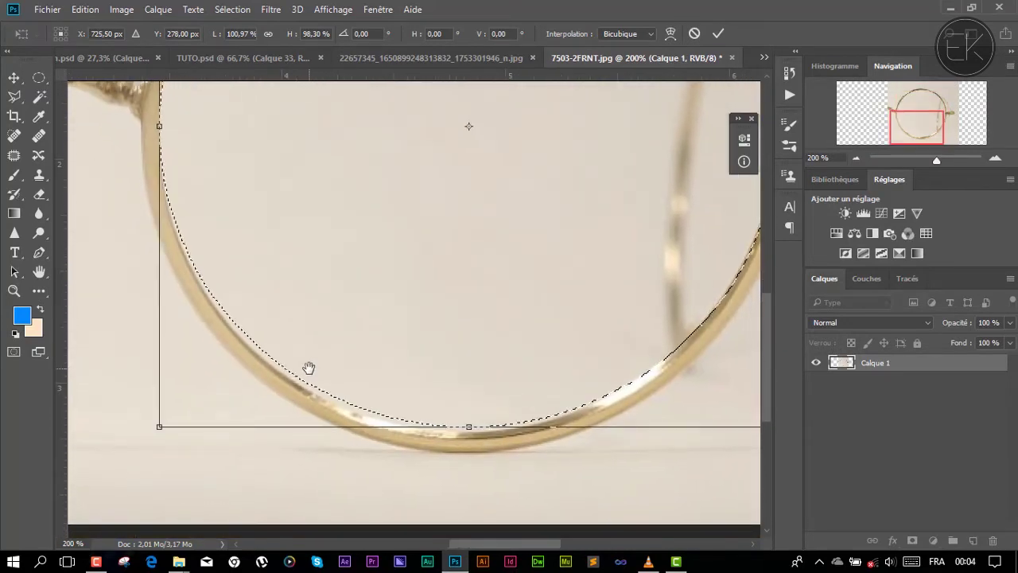
{"action": "left_click_drag", "start_coordinate": [466, 426], "coordinate": [462, 428]}
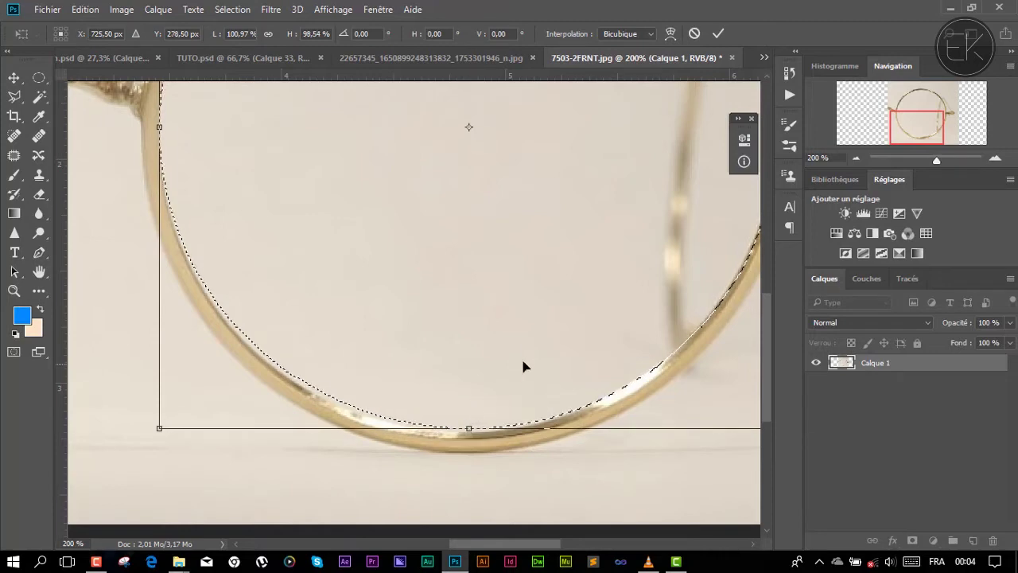
{"action": "mouse_move", "coordinate": [527, 350]}
{"action": "left_mouse_down"}
{"action": "mouse_move", "coordinate": [417, 412]}
{"action": "mouse_move", "coordinate": [508, 412]}
{"action": "left_mouse_up"}
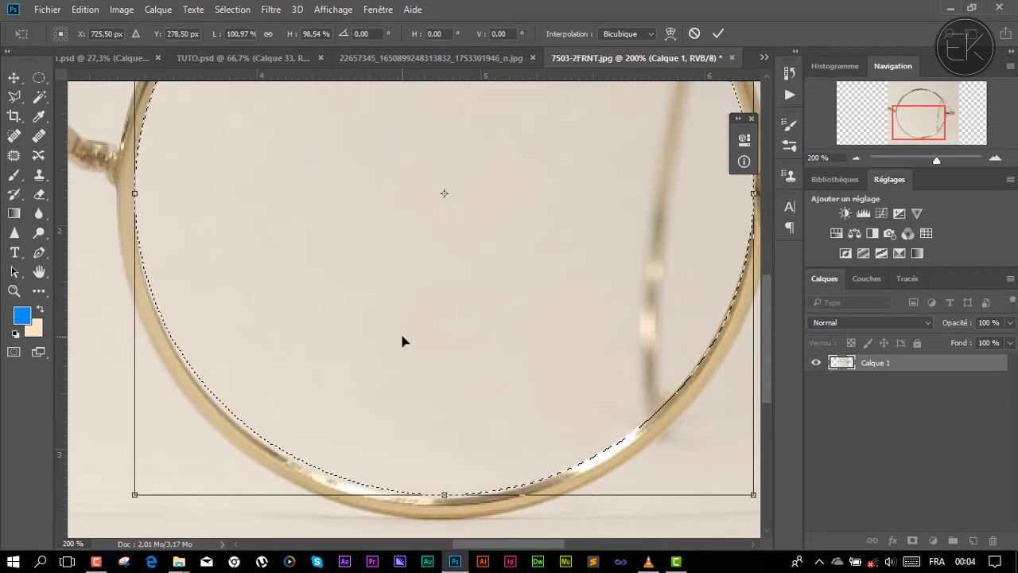
- Fine-tune the selection to the rim's top, commit it, and clear the lens interior to transparency
{"action": "key", "text": "Left"}
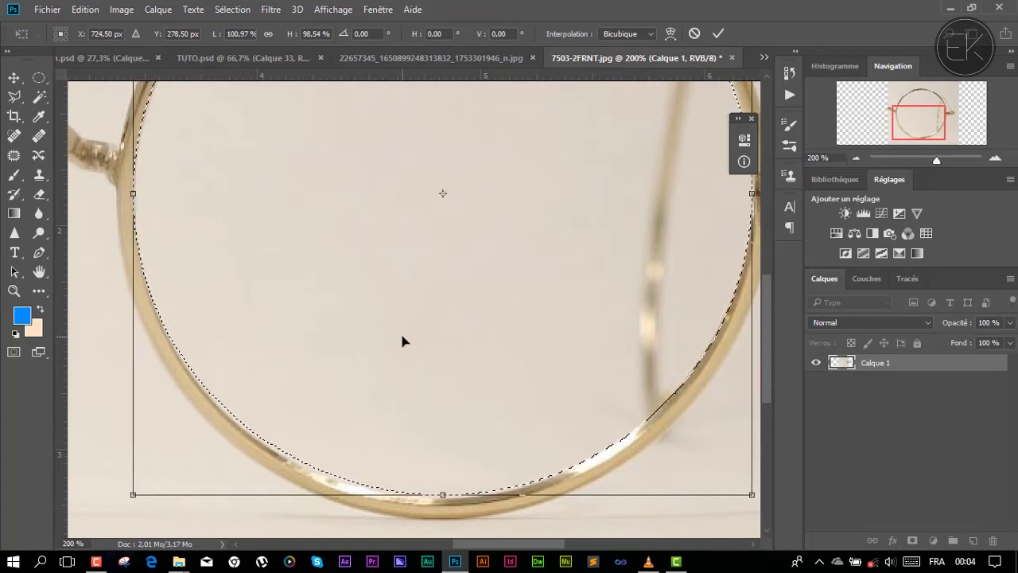
{"action": "key", "text": "Down"}
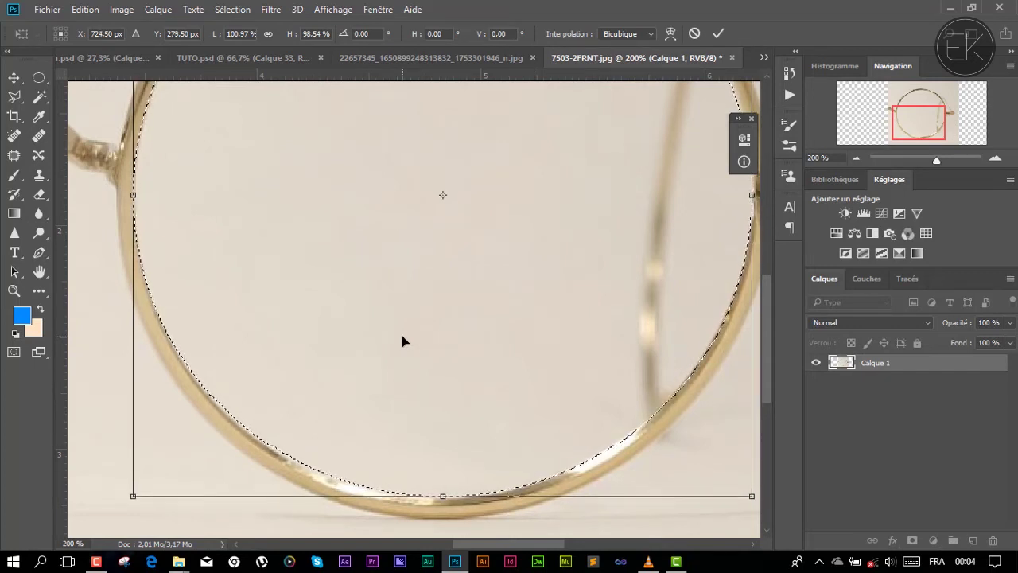
{"action": "left_click_drag", "start_coordinate": [406, 254], "coordinate": [390, 400]}
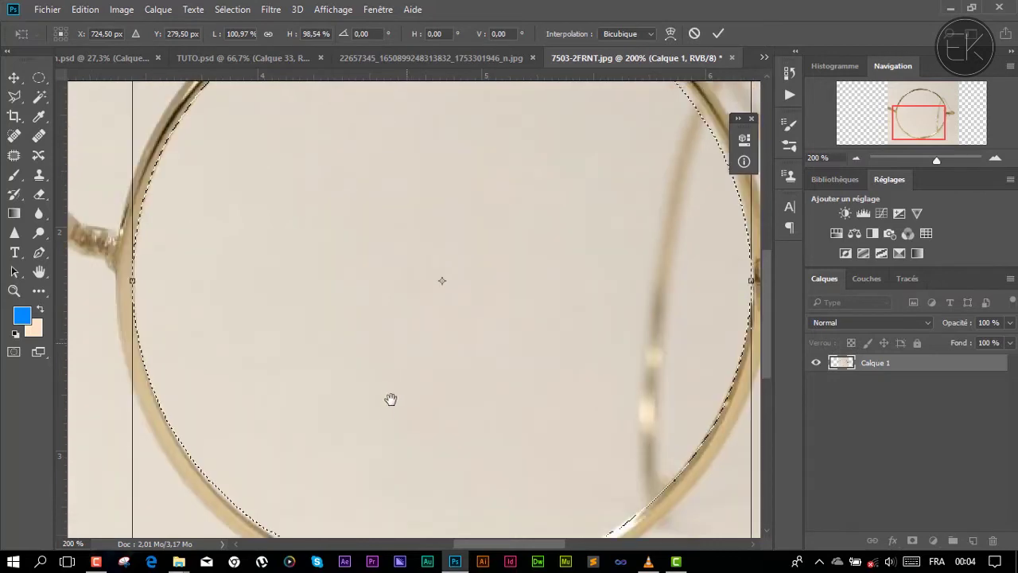
{"action": "left_click_drag", "start_coordinate": [507, 308], "coordinate": [512, 323]}
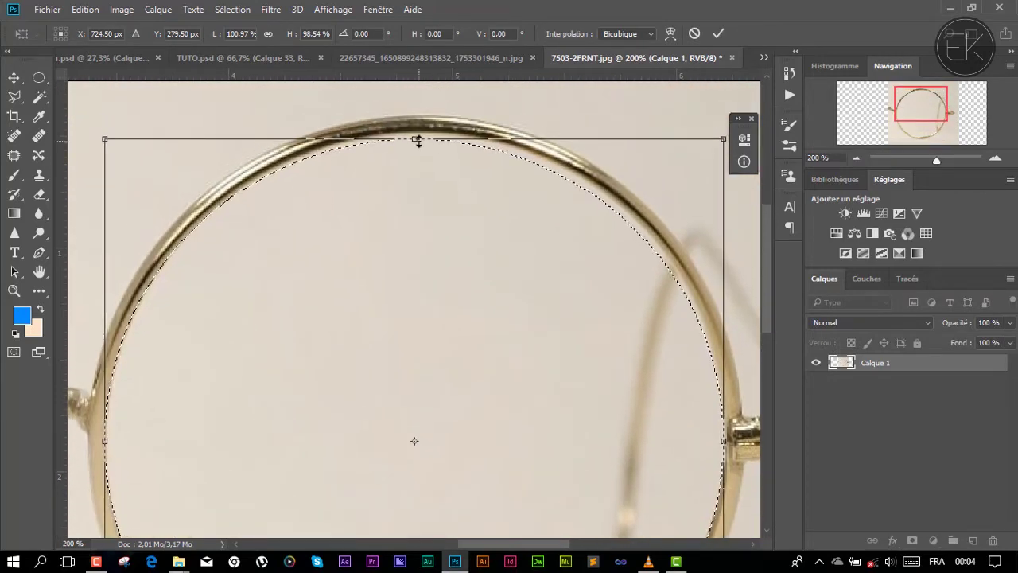
{"action": "left_click_drag", "start_coordinate": [418, 139], "coordinate": [417, 136]}
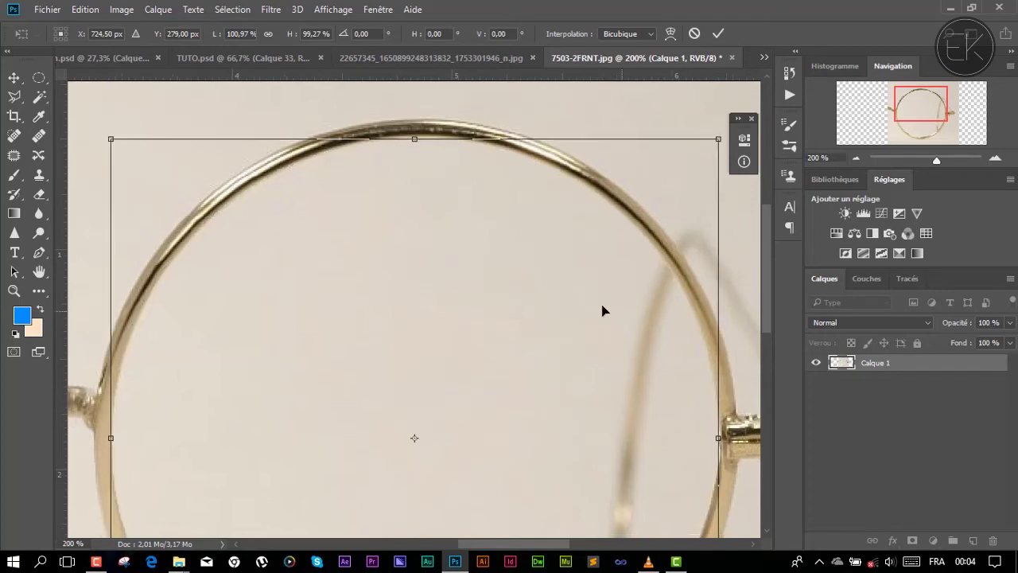
{"action": "key", "text": "ctrl+minus"}
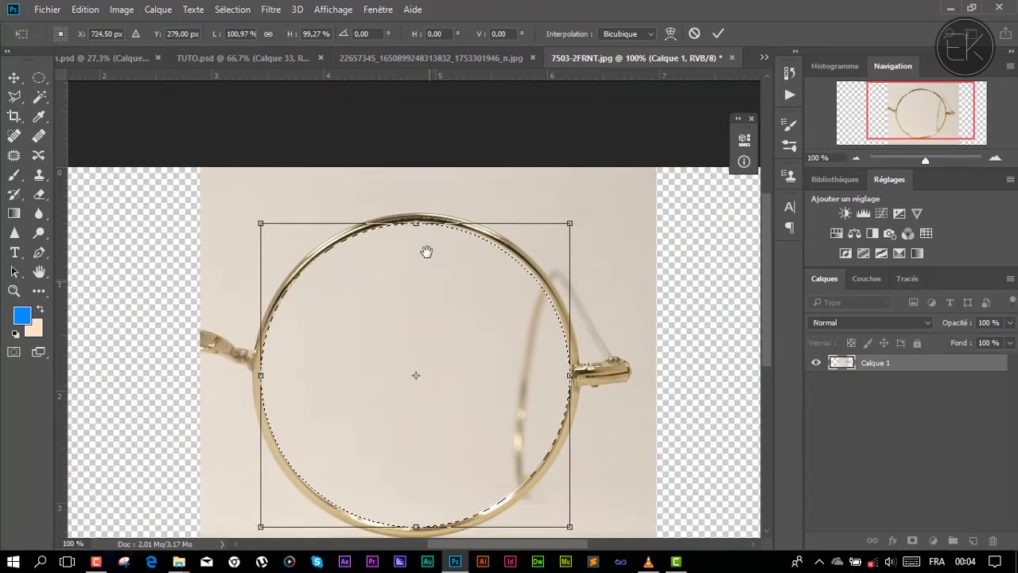
{"action": "left_click_drag", "start_coordinate": [432, 283], "coordinate": [429, 221]}
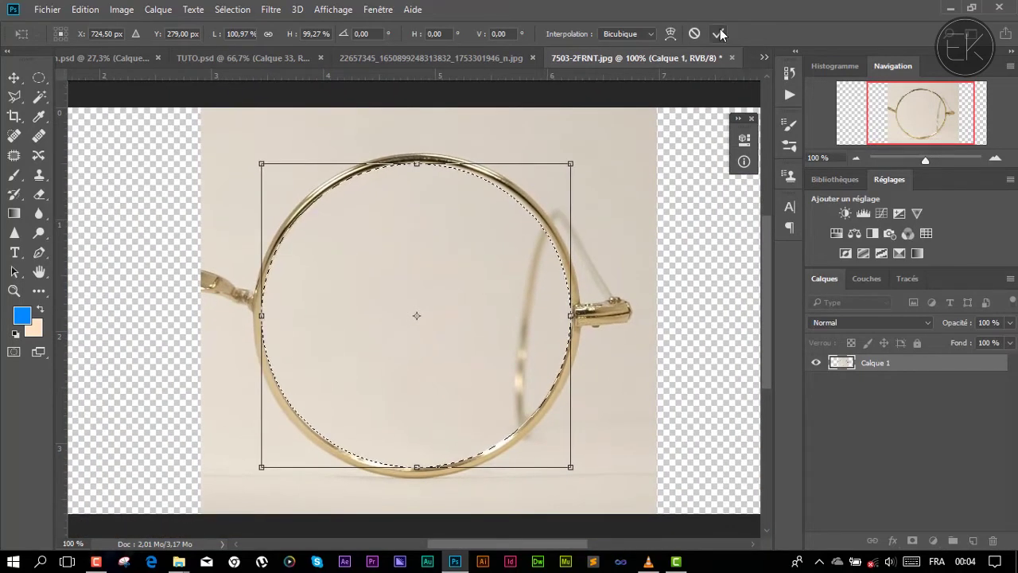
{"action": "key", "text": "Return"}
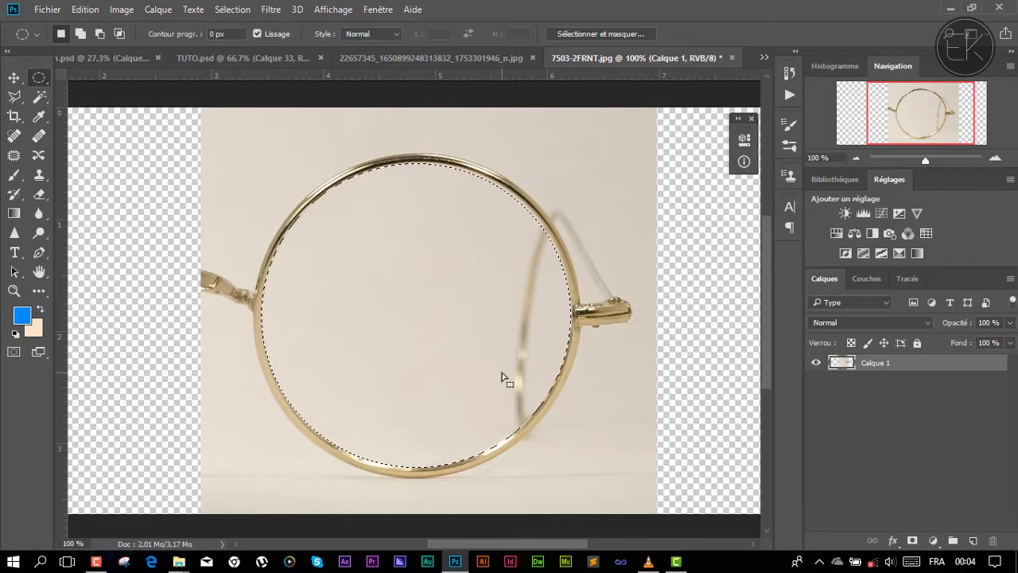
{"action": "key", "text": "Delete"}
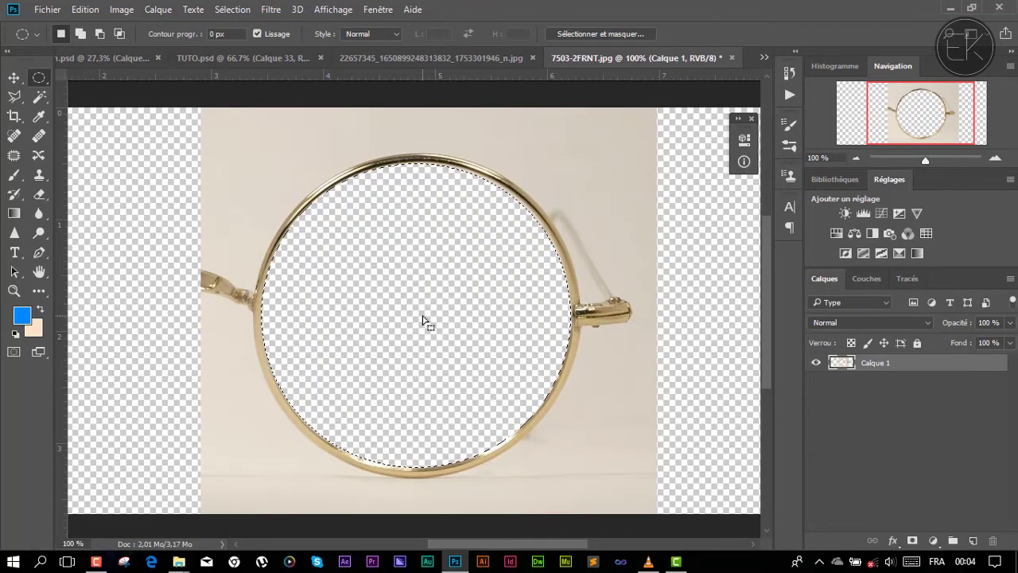
{"action": "key", "text": "ctrl+d"}
- Begin a Pen path tracing the right hinge where it meets the rim
{"action": "left_click", "coordinate": [39, 253]}
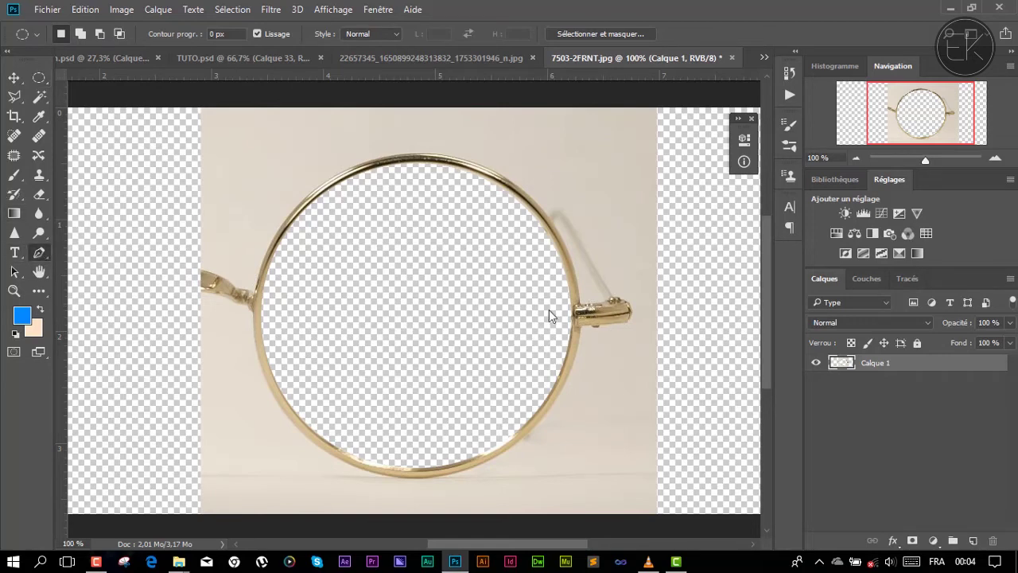
{"action": "key", "text": "ctrl+plus"}
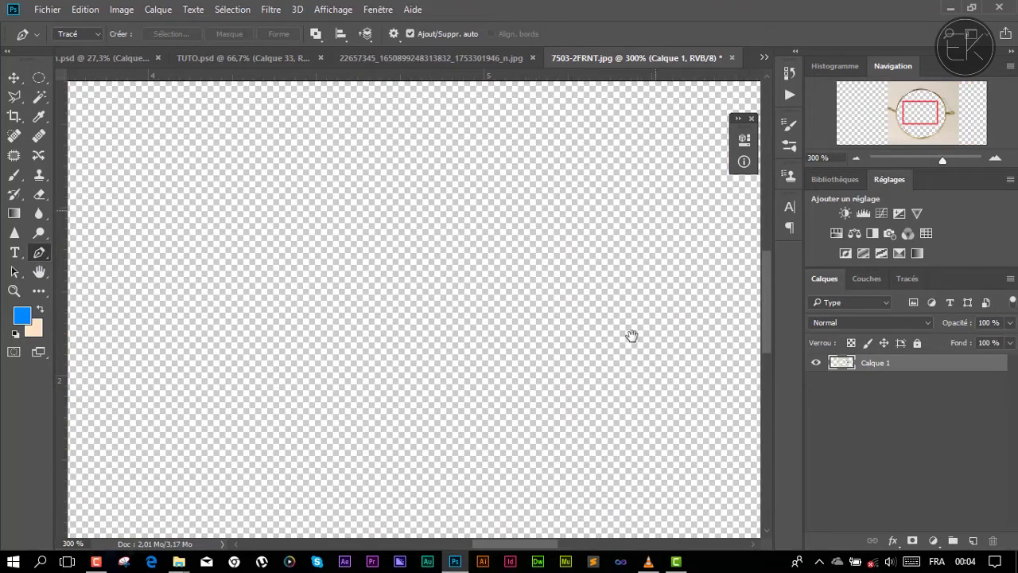
{"action": "key", "text": "ctrl+plus"}
{"action": "left_click_drag", "start_coordinate": [632, 337], "coordinate": [396, 297]}
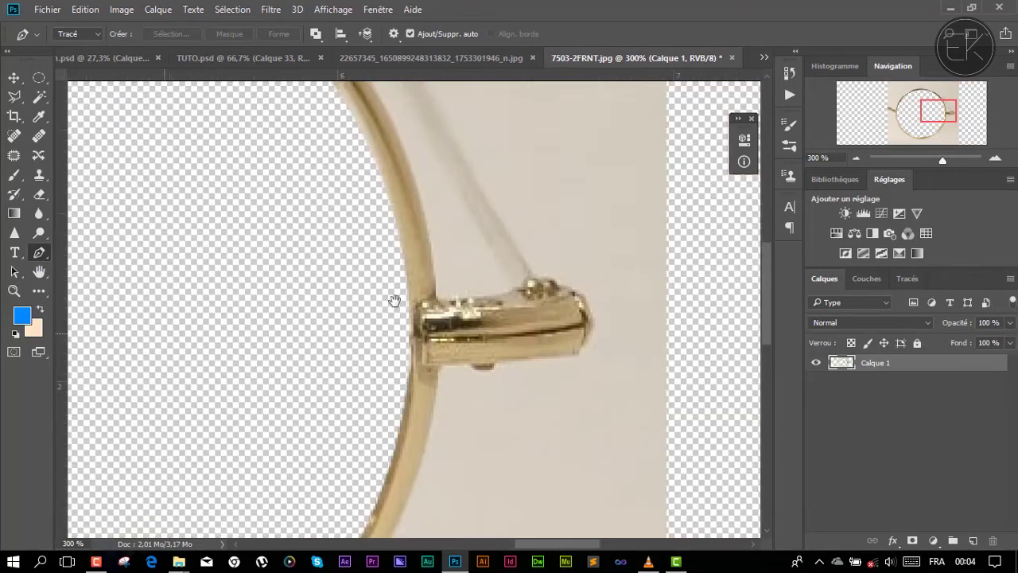
{"action": "left_click_drag", "start_coordinate": [462, 343], "coordinate": [485, 346]}
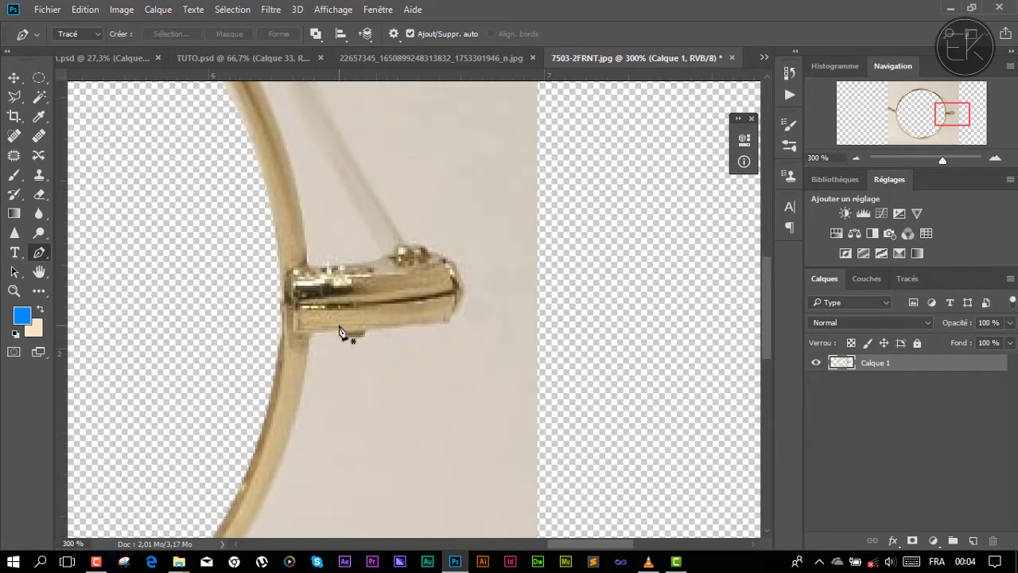
{"action": "left_click", "coordinate": [307, 263]}
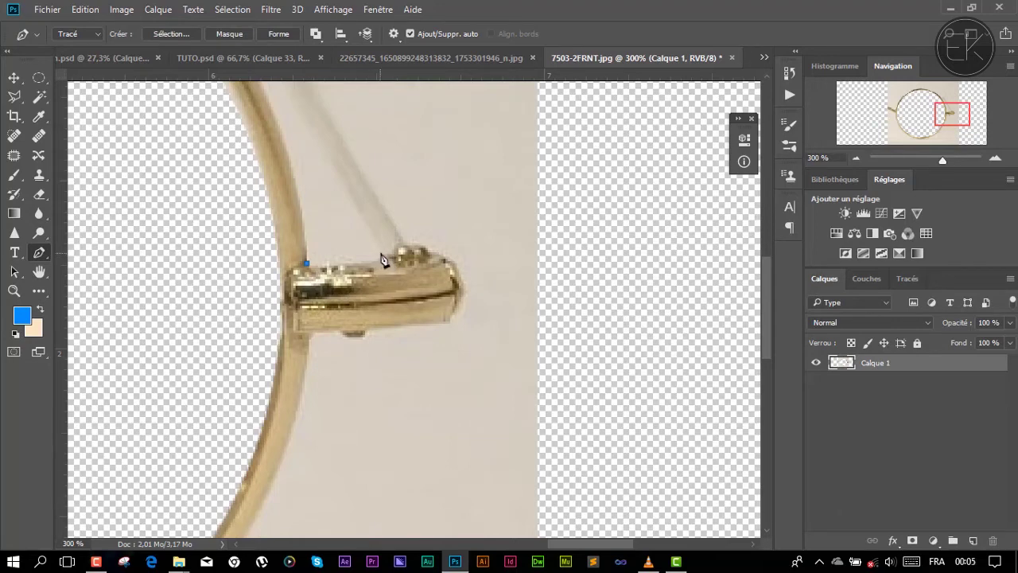
{"action": "left_click_drag", "start_coordinate": [385, 252], "coordinate": [409, 236]}
{"action": "left_click", "coordinate": [385, 253]}
{"action": "left_click", "coordinate": [463, 291]}
{"action": "left_click", "coordinate": [448, 320]}
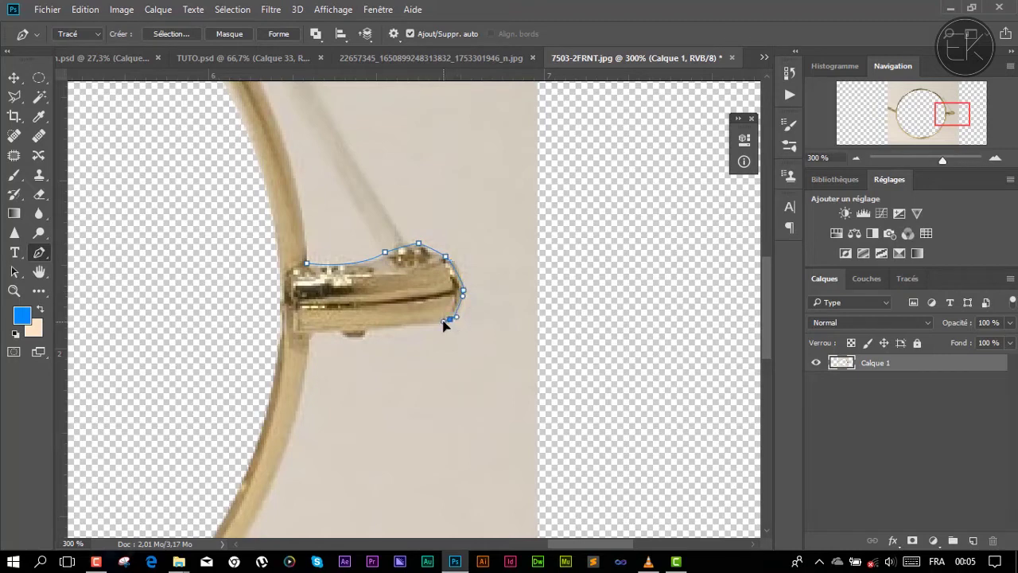
{"action": "left_click", "coordinate": [310, 330]}
- Extend the path around the beige background beside the hinge and close it
{"action": "scroll", "coordinate": [408, 392], "scroll_direction": "down", "scroll_amount": 1}
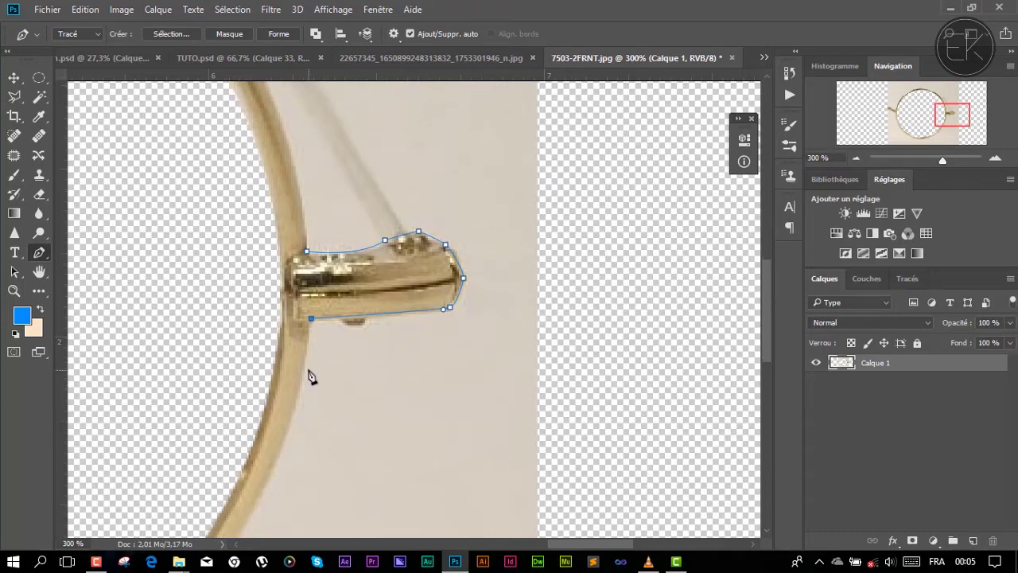
{"action": "key", "text": "ctrl+minus"}
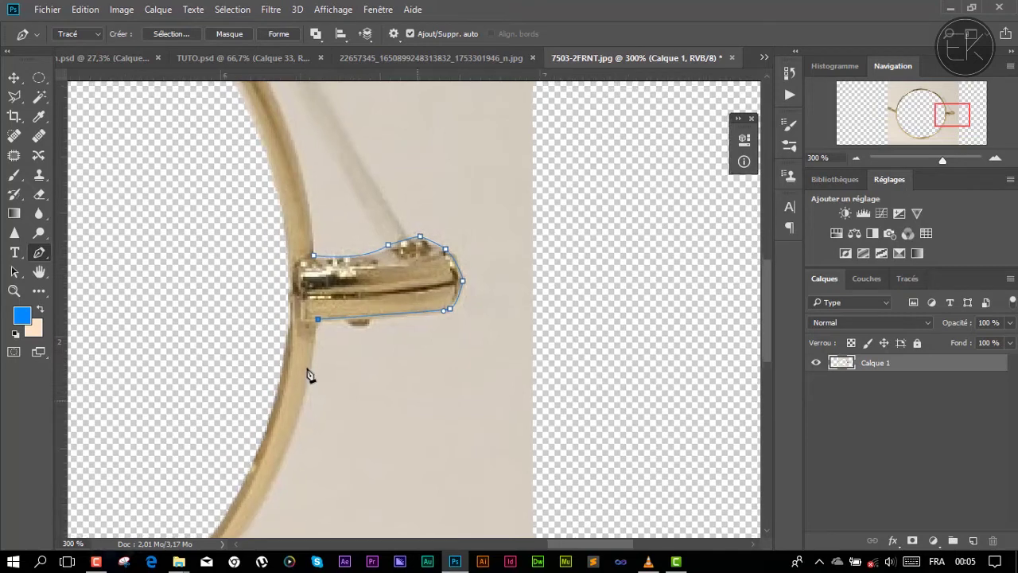
{"action": "key", "text": "ctrl+minus"}
{"action": "key", "text": "ctrl+minus"}
{"action": "key", "text": "ctrl+minus"}
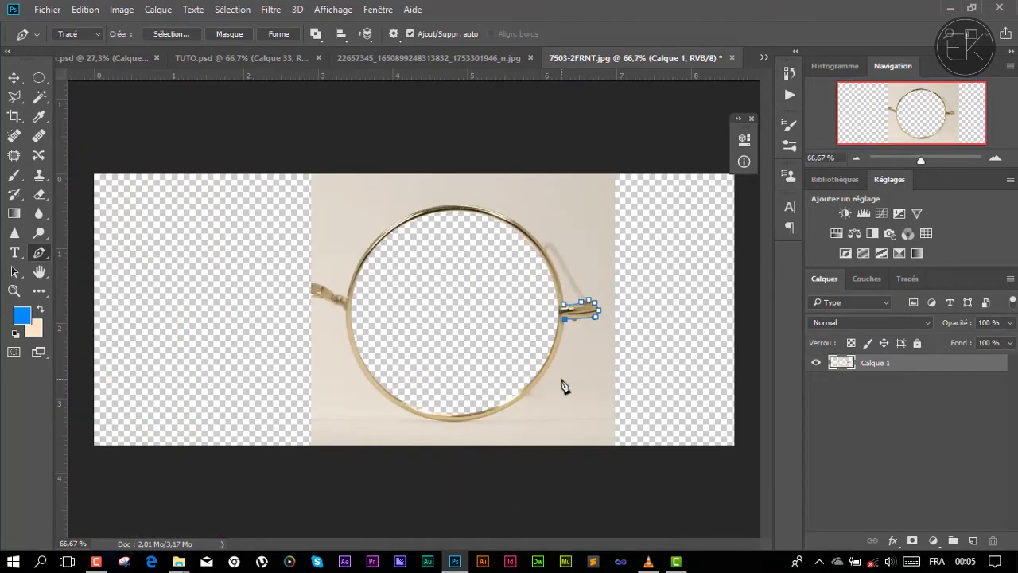
{"action": "left_click", "coordinate": [655, 437]}
{"action": "left_click", "coordinate": [683, 260]}
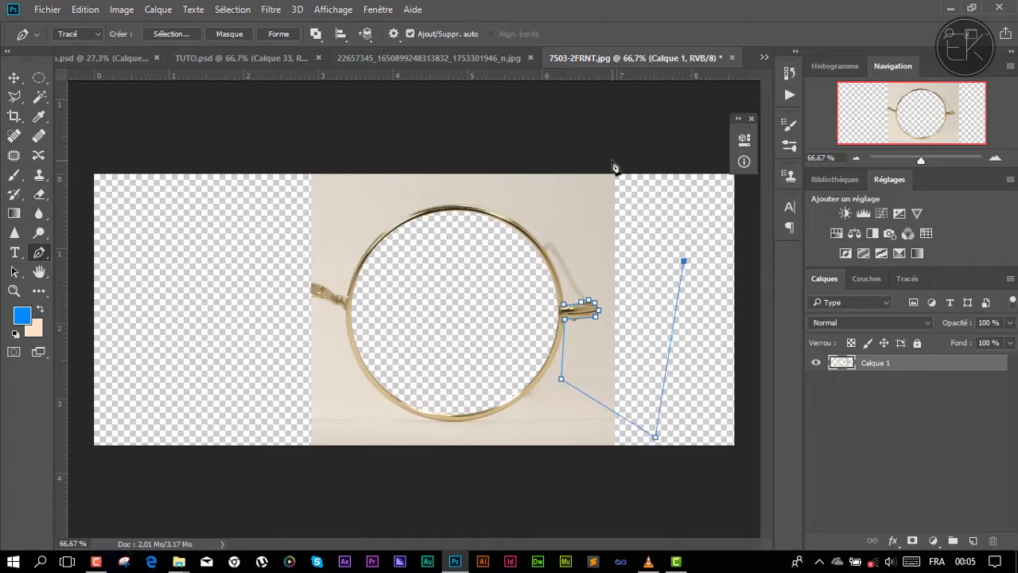
{"action": "left_click", "coordinate": [611, 161]}
{"action": "left_click", "coordinate": [506, 167]}
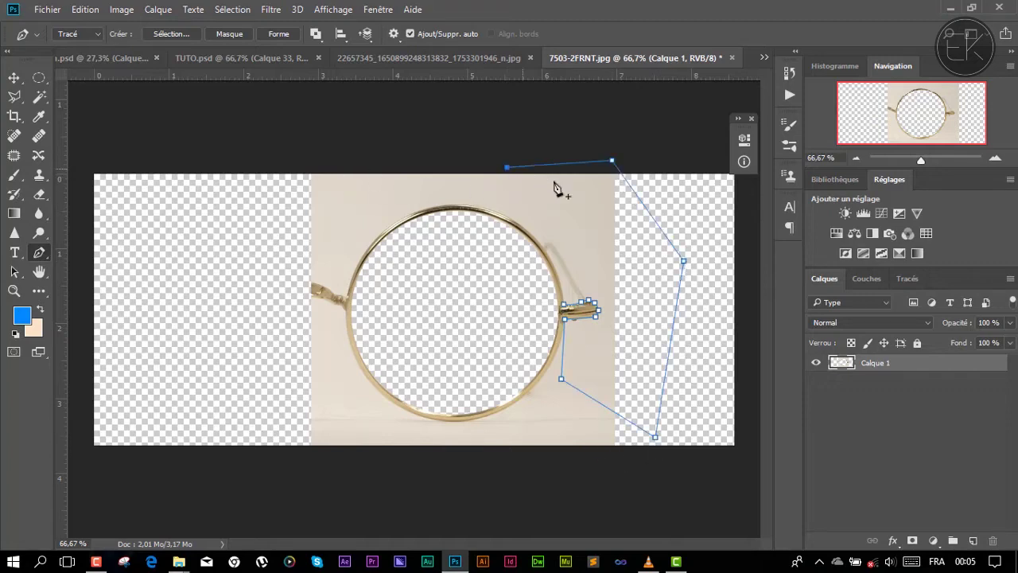
{"action": "left_click", "coordinate": [565, 279]}
{"action": "left_click", "coordinate": [565, 307]}
- Convert the path to a selection with Définir une sélection and delete the beige inside it
{"action": "right_click", "coordinate": [595, 258]}
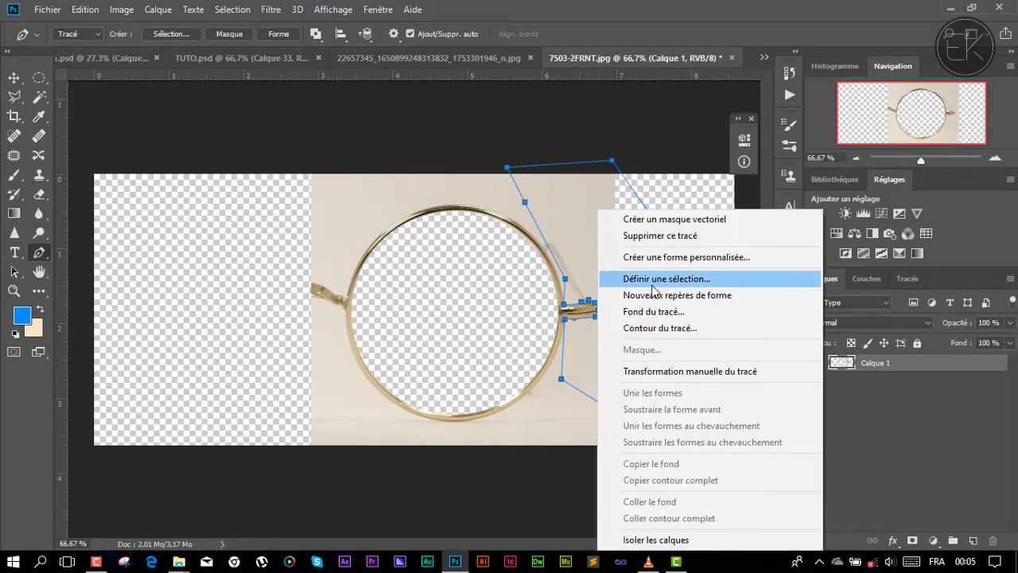
{"action": "left_click", "coordinate": [651, 280]}
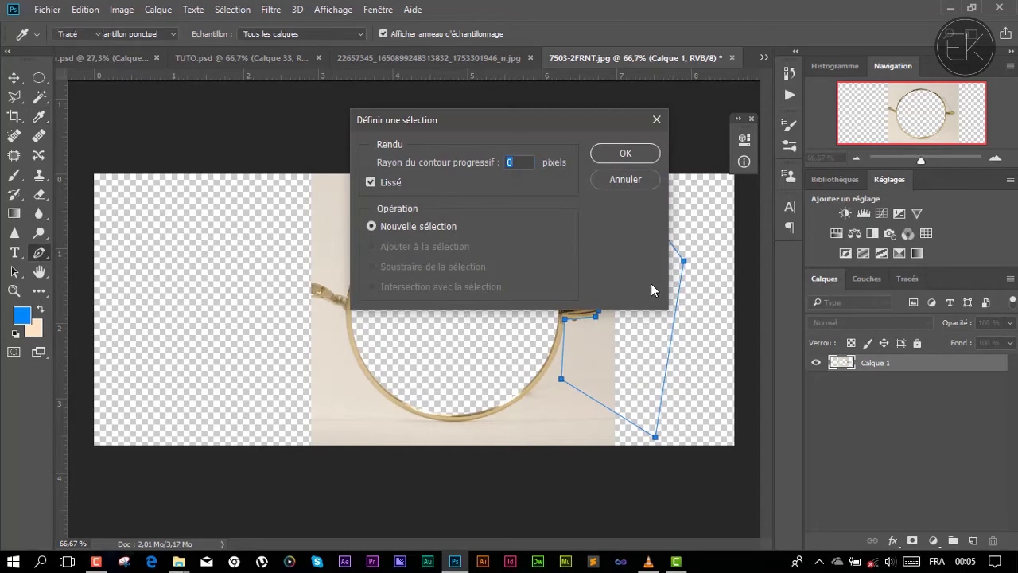
{"action": "key", "text": "Return"}
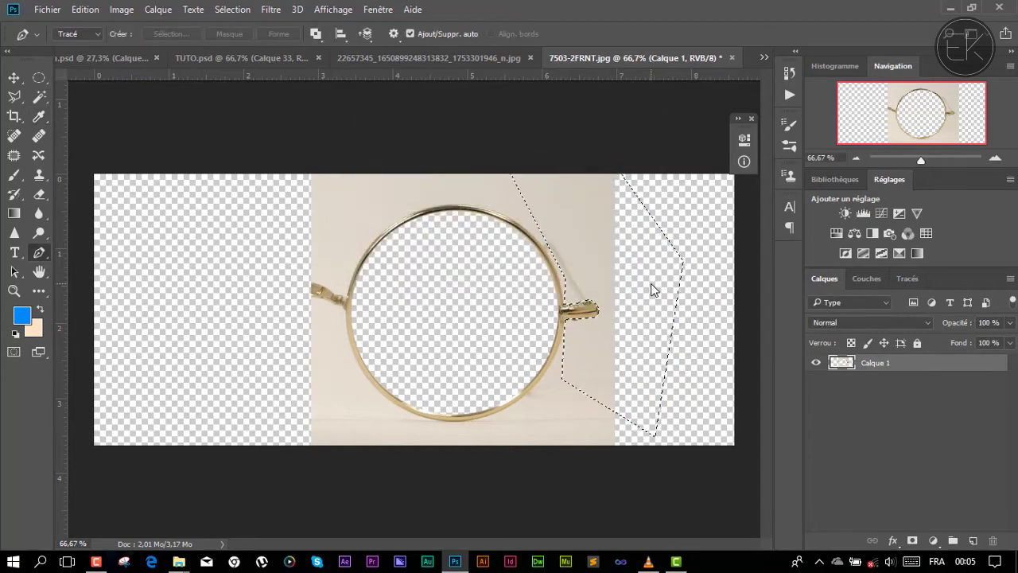
{"action": "key", "text": "Delete"}
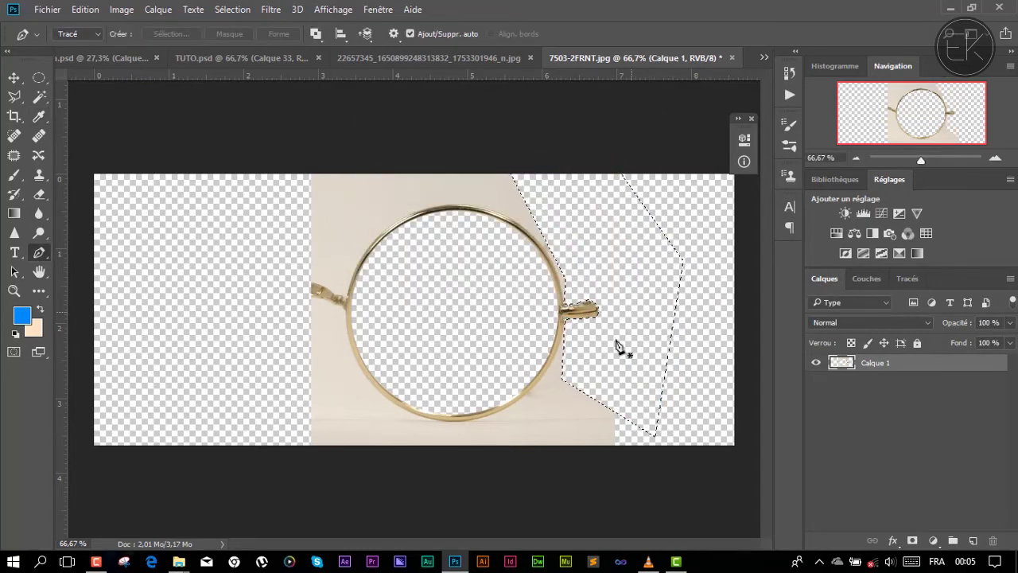
{"action": "left_click", "coordinate": [39, 77]}
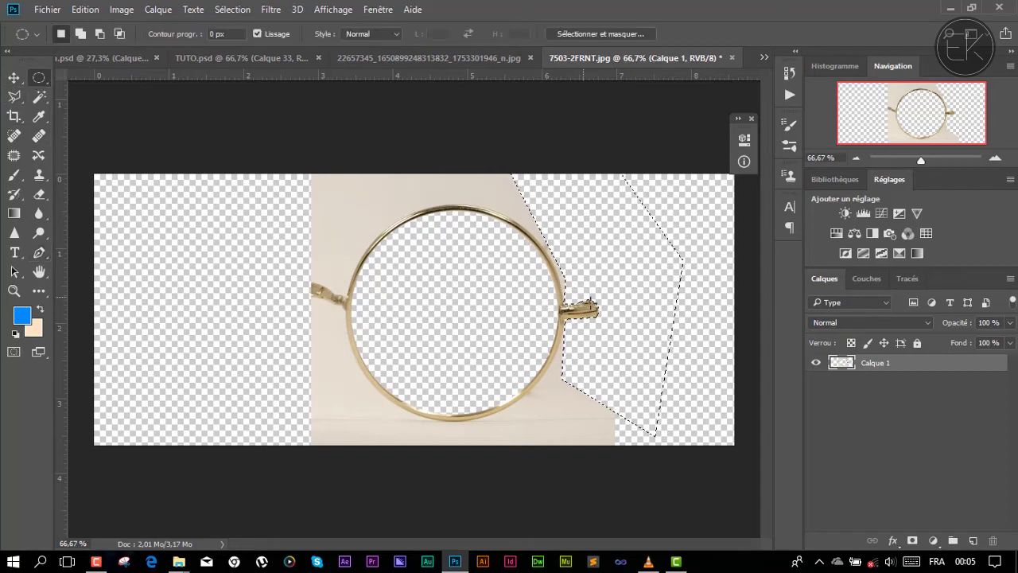
{"action": "key", "text": "ctrl+d"}
{"action": "mouse_move", "coordinate": [369, 213]}
{"action": "left_mouse_down"}
{"action": "mouse_move", "coordinate": [573, 431]}
{"action": "mouse_move", "coordinate": [563, 433]}
{"action": "left_mouse_up"}
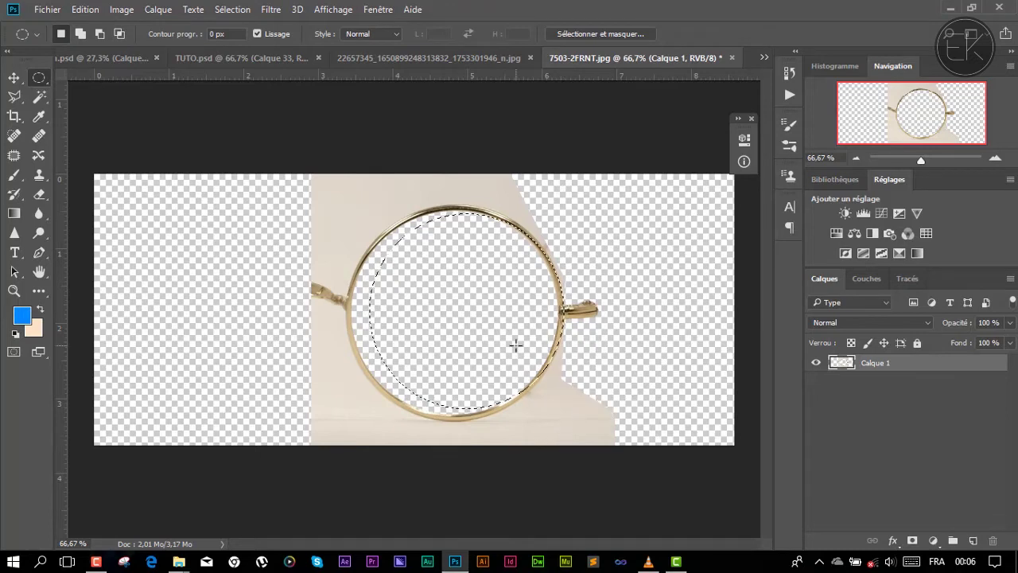
{"action": "key", "text": "ctrl+plus"}
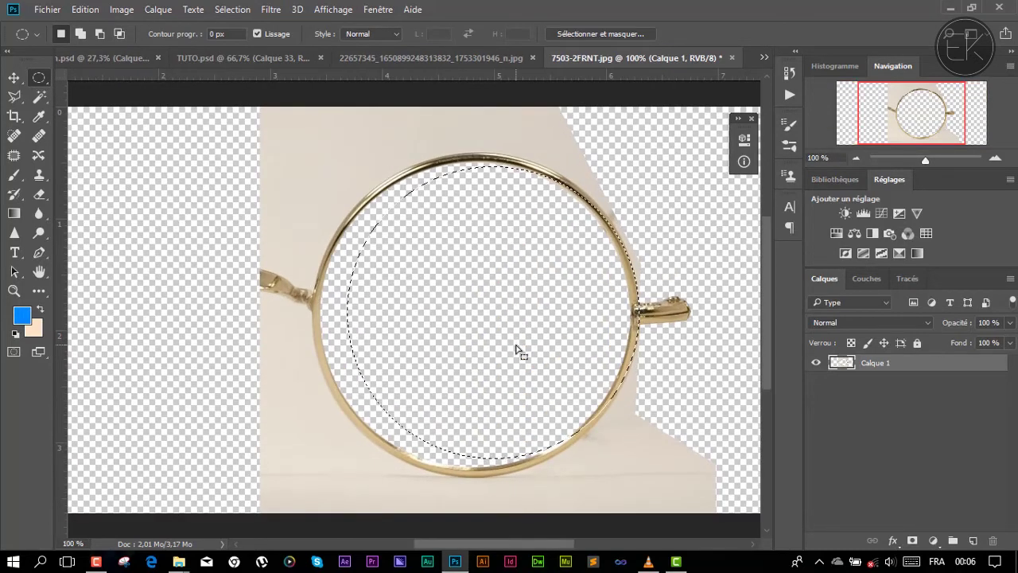
{"action": "left_click_drag", "start_coordinate": [516, 350], "coordinate": [499, 326]}
{"action": "left_click_drag", "start_coordinate": [497, 331], "coordinate": [491, 333]}
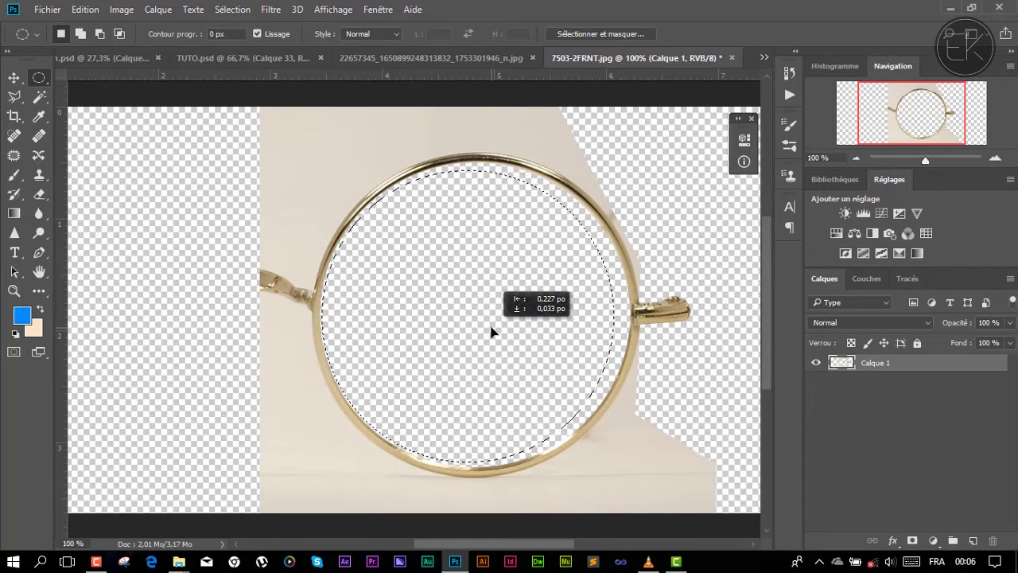
{"action": "left_click", "coordinate": [417, 249]}
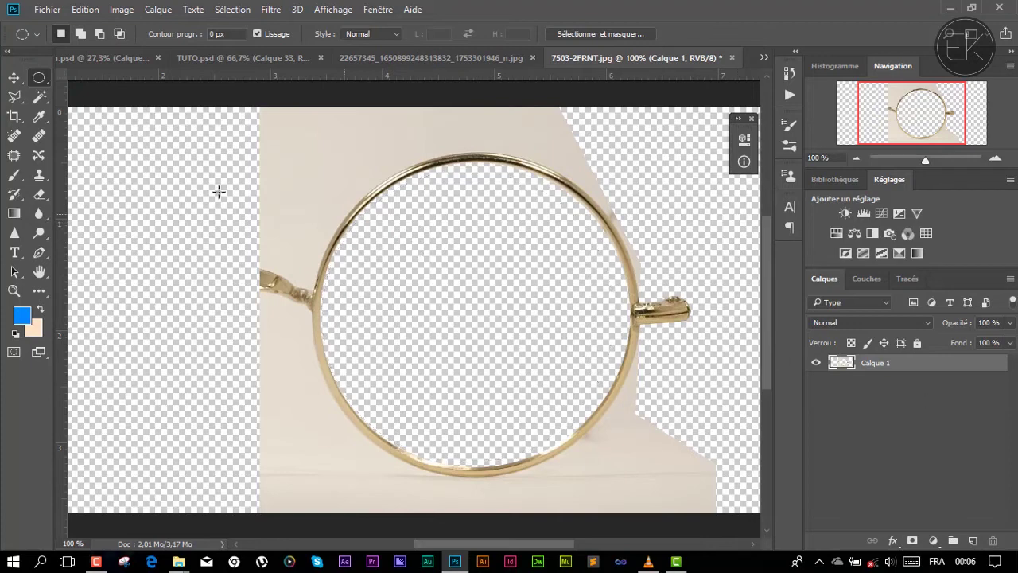
- Magic Wand-select and delete the upper and lower beige background areas
{"action": "left_click", "coordinate": [39, 96]}
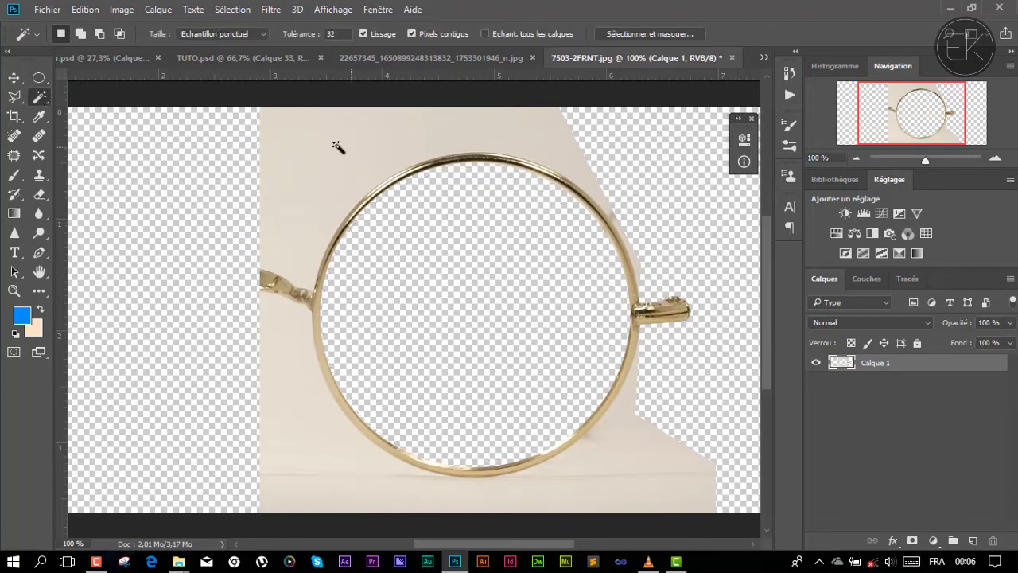
{"action": "scroll", "coordinate": [438, 220], "scroll_direction": "up", "scroll_amount": 1}
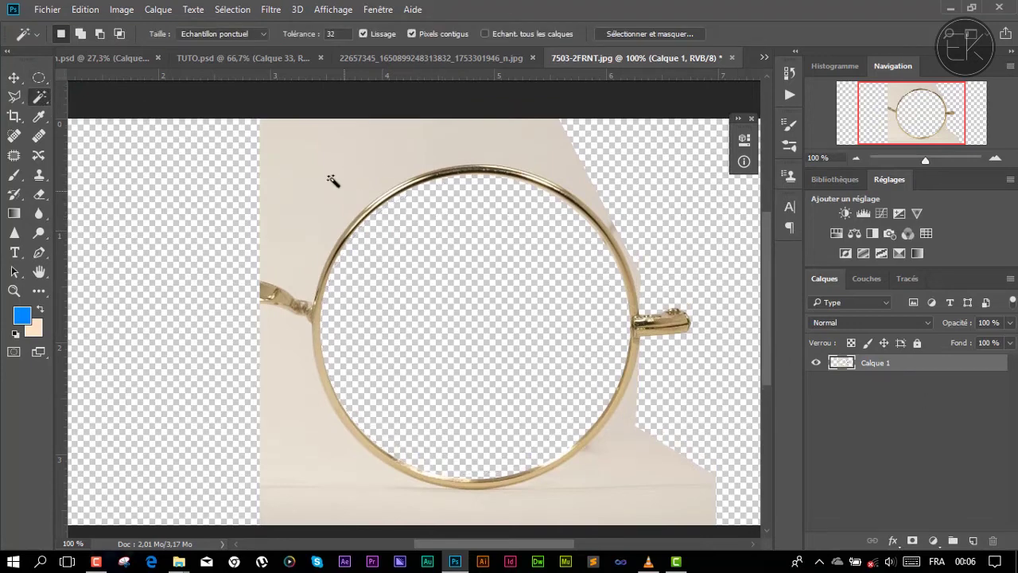
{"action": "scroll", "coordinate": [412, 282], "scroll_direction": "down", "scroll_amount": 1}
{"action": "scroll", "coordinate": [412, 283], "scroll_direction": "down", "scroll_amount": 1}
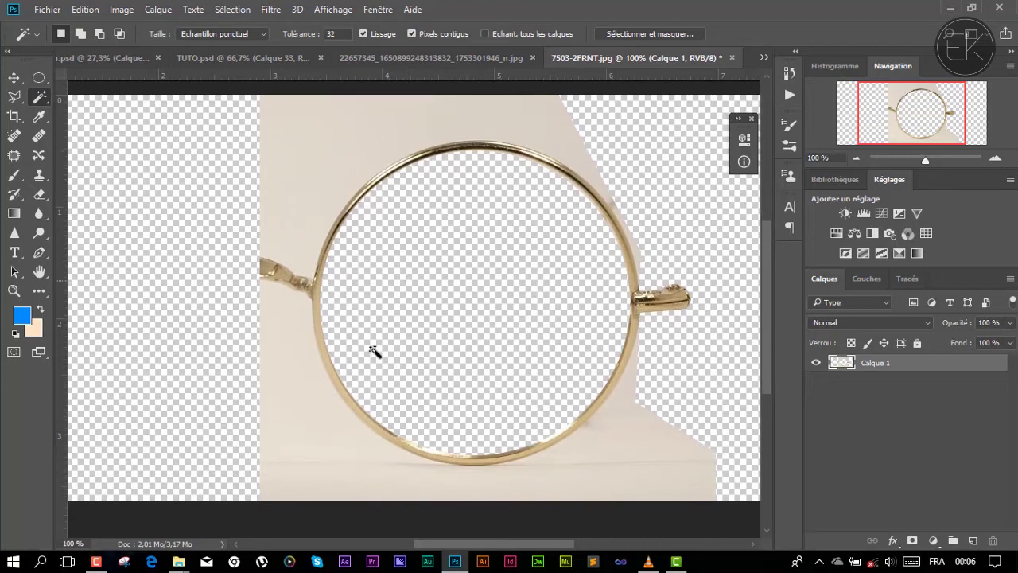
{"action": "scroll", "coordinate": [477, 329], "scroll_direction": "up", "scroll_amount": 1}
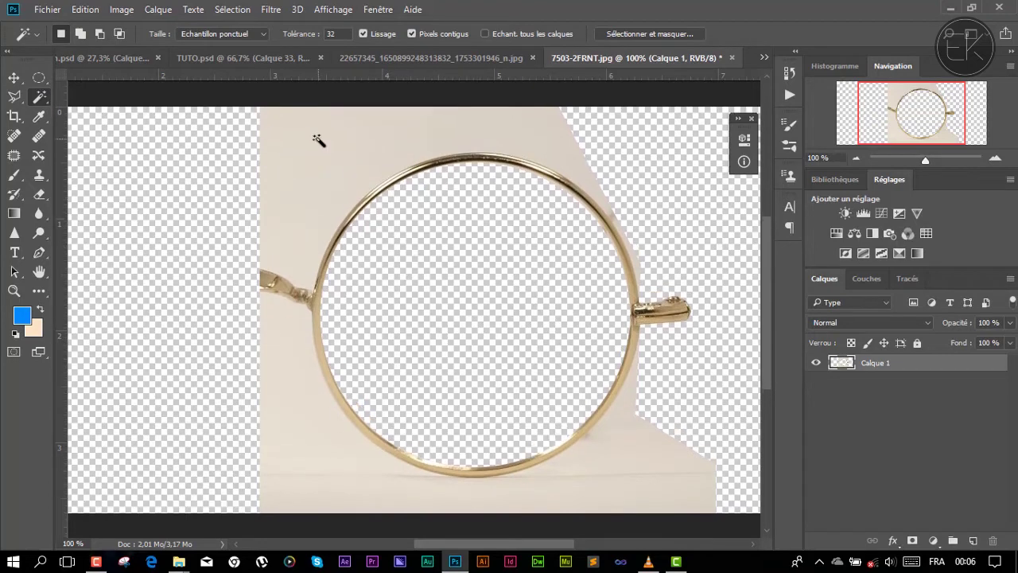
{"action": "left_click", "coordinate": [481, 322]}
{"action": "key", "text": "Delete"}
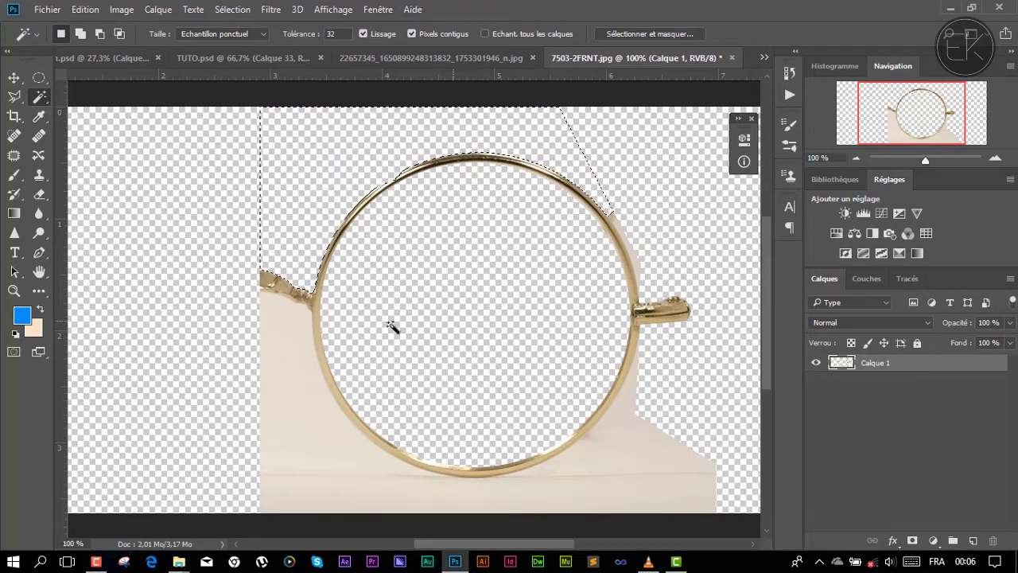
{"action": "key", "text": "ctrl+d"}
{"action": "left_click", "coordinate": [310, 416]}
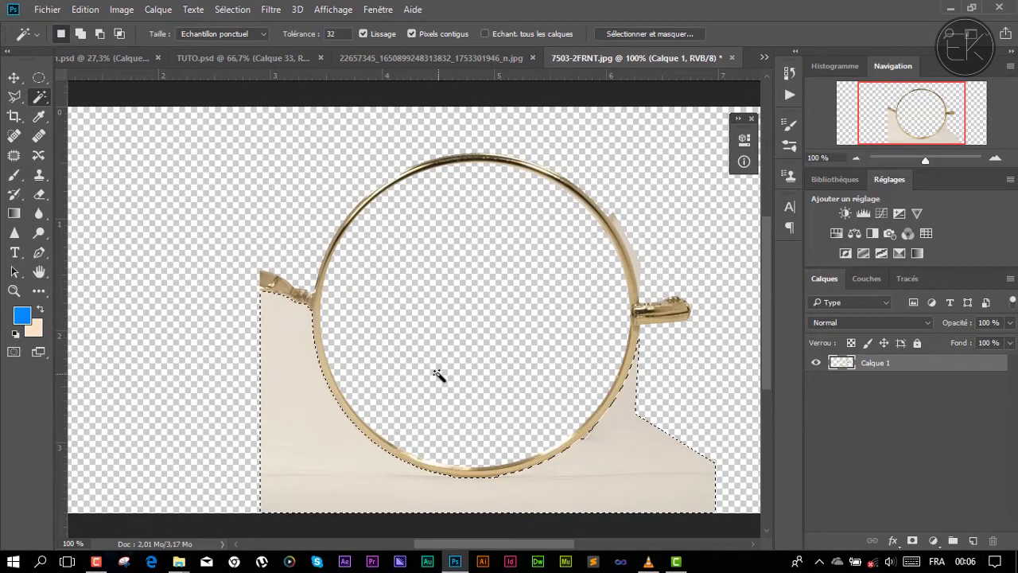
{"action": "key", "text": "Delete"}
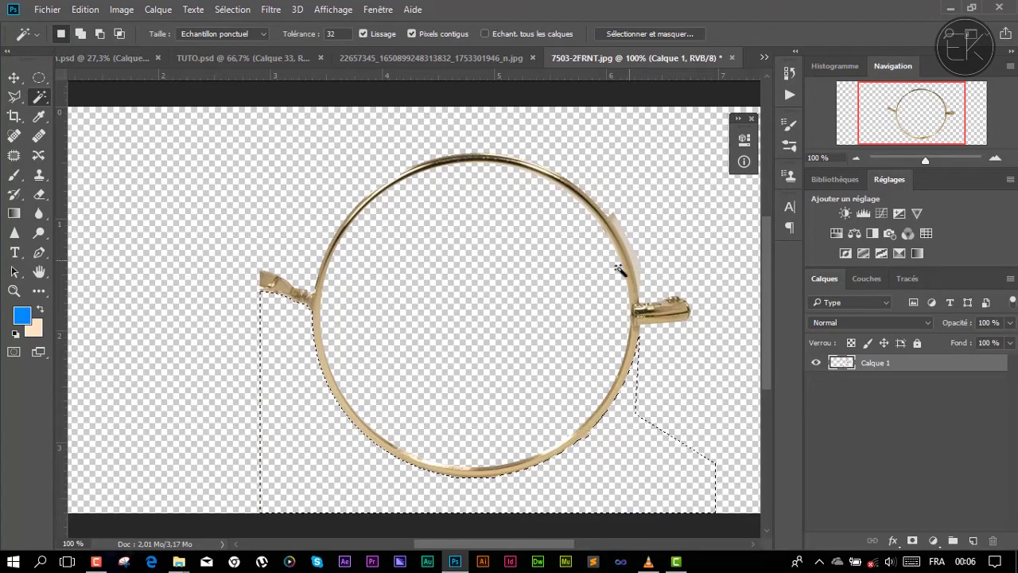
- Remove the leftover beige slivers along the ring's right edge and deselect
{"action": "left_click", "coordinate": [636, 259]}
{"action": "key", "text": "Delete"}
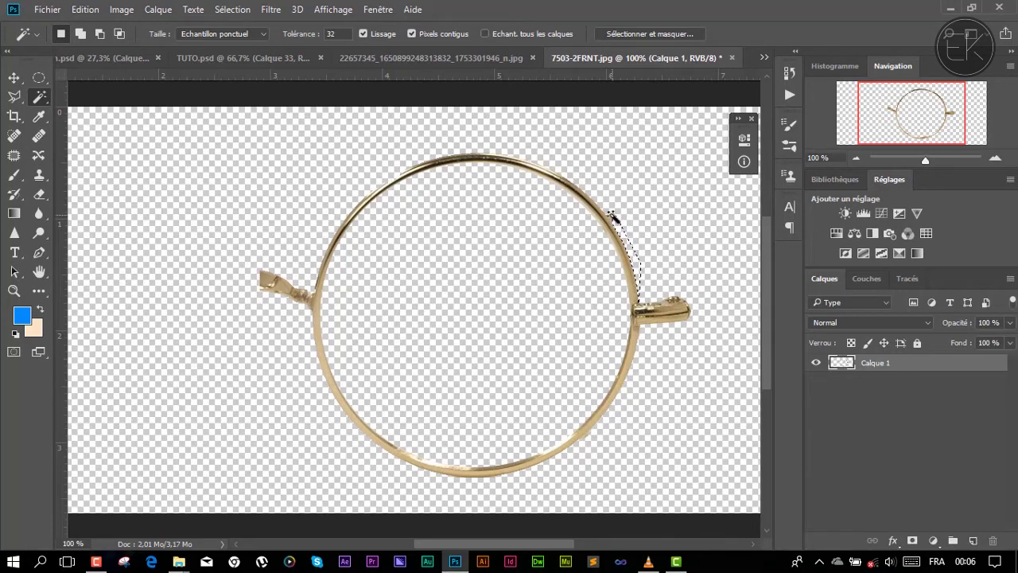
{"action": "left_click", "coordinate": [612, 217]}
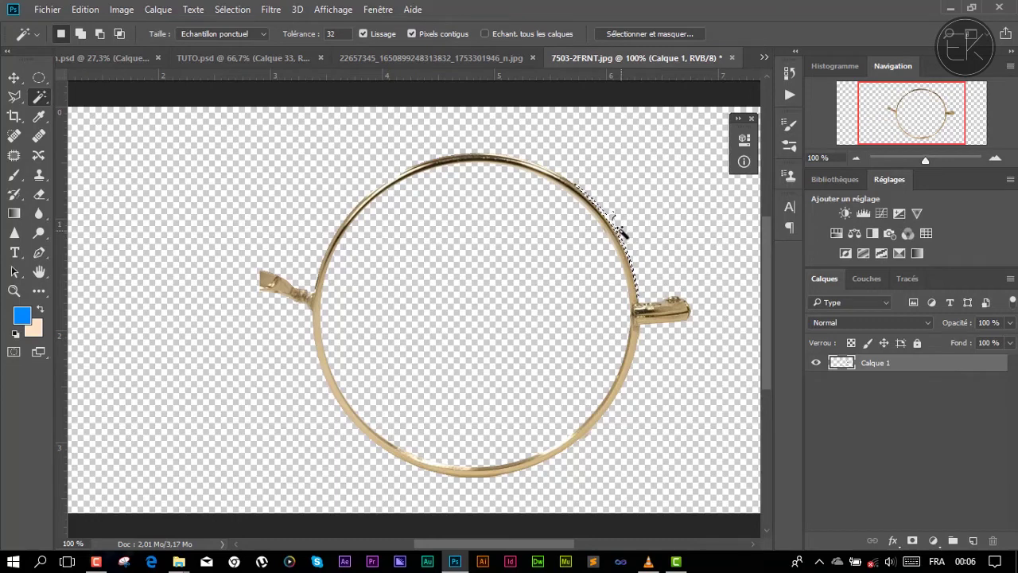
{"action": "key", "text": "ctrl+d"}
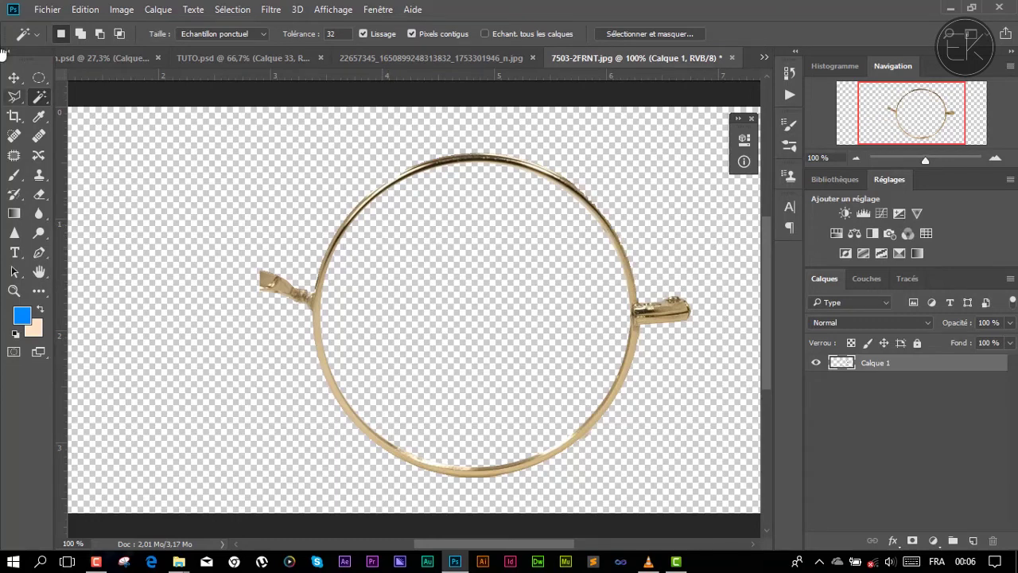
{"action": "left_click", "coordinate": [15, 77]}
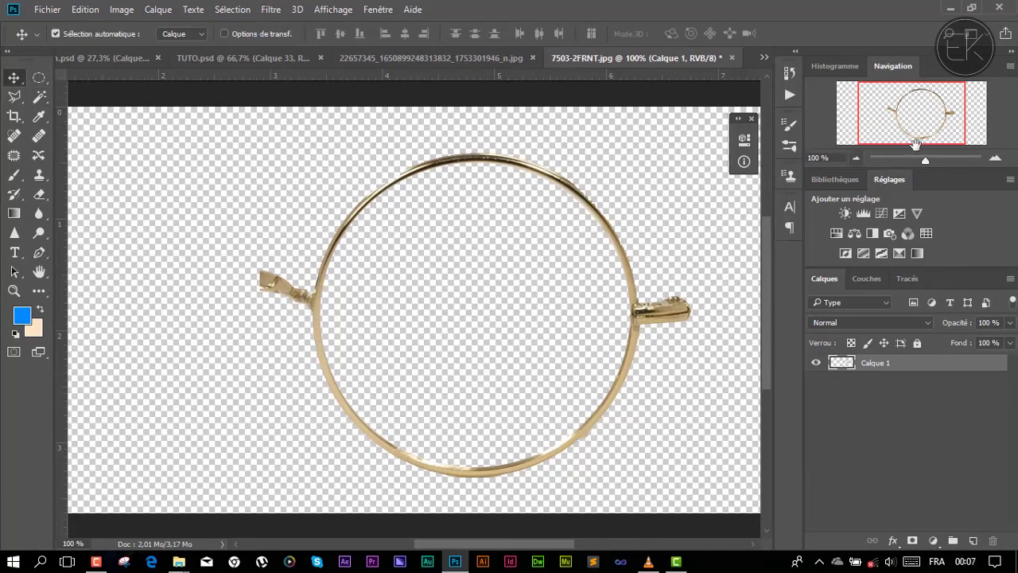
- At 300% zoom, trace a closed pen path around the leftover left hinge and temple
{"action": "key", "text": "ctrl+plus"}
{"action": "key", "text": "ctrl+plus"}
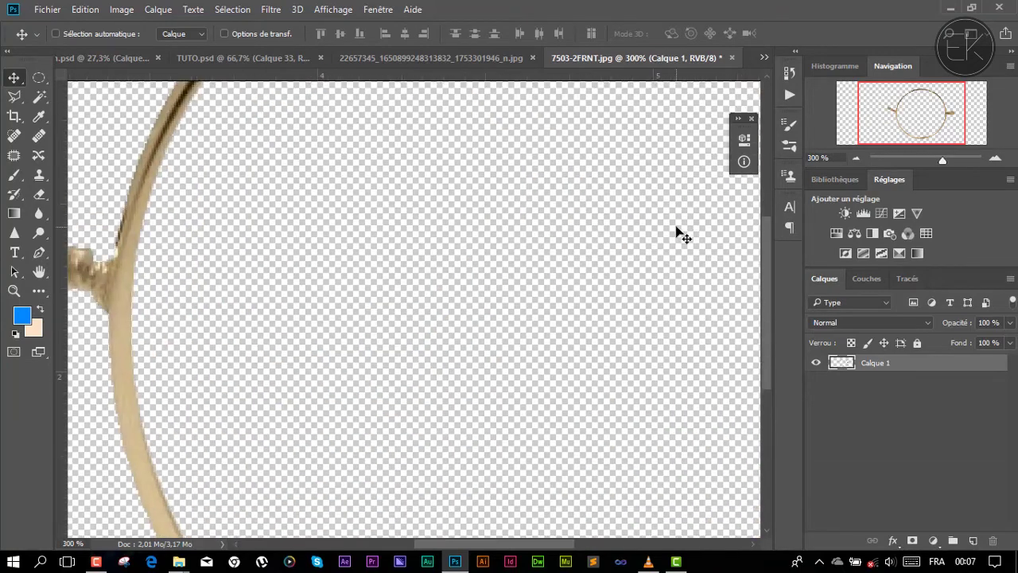
{"action": "left_click_drag", "start_coordinate": [332, 302], "coordinate": [495, 325]}
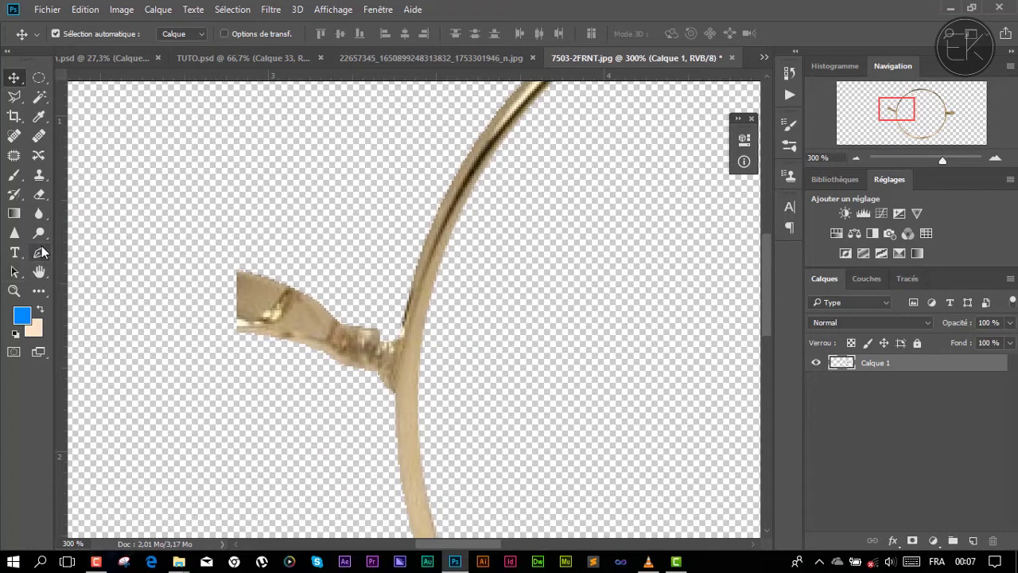
{"action": "left_click", "coordinate": [39, 252]}
{"action": "left_click", "coordinate": [412, 280]}
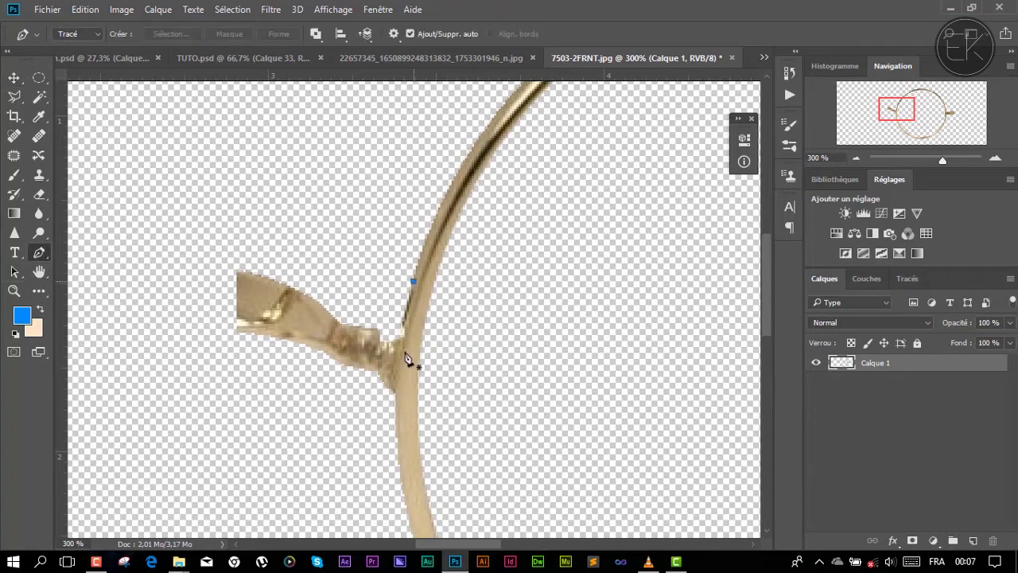
{"action": "left_click_drag", "start_coordinate": [396, 408], "coordinate": [395, 490]}
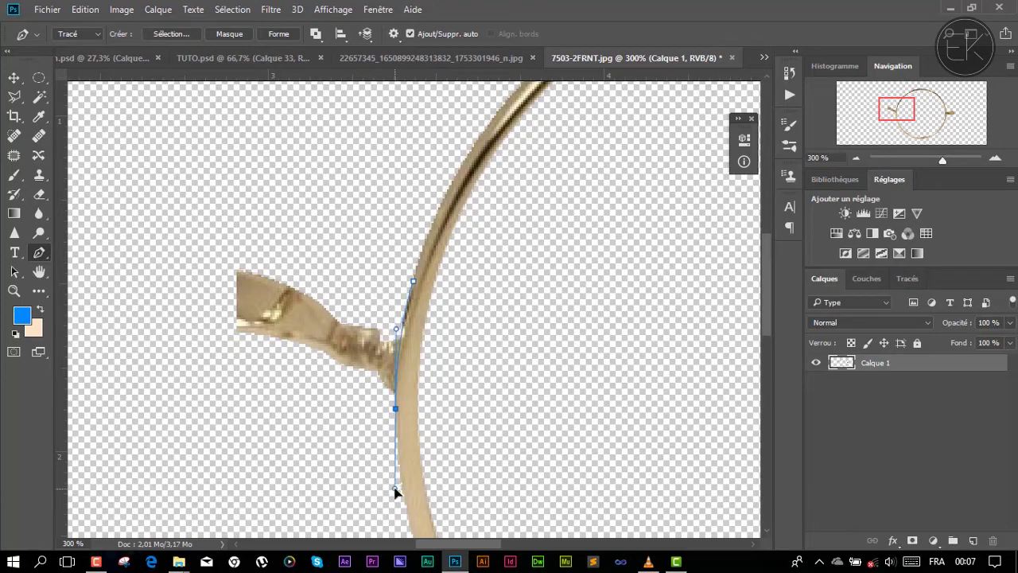
{"action": "left_click", "coordinate": [348, 448]}
{"action": "left_click", "coordinate": [181, 328]}
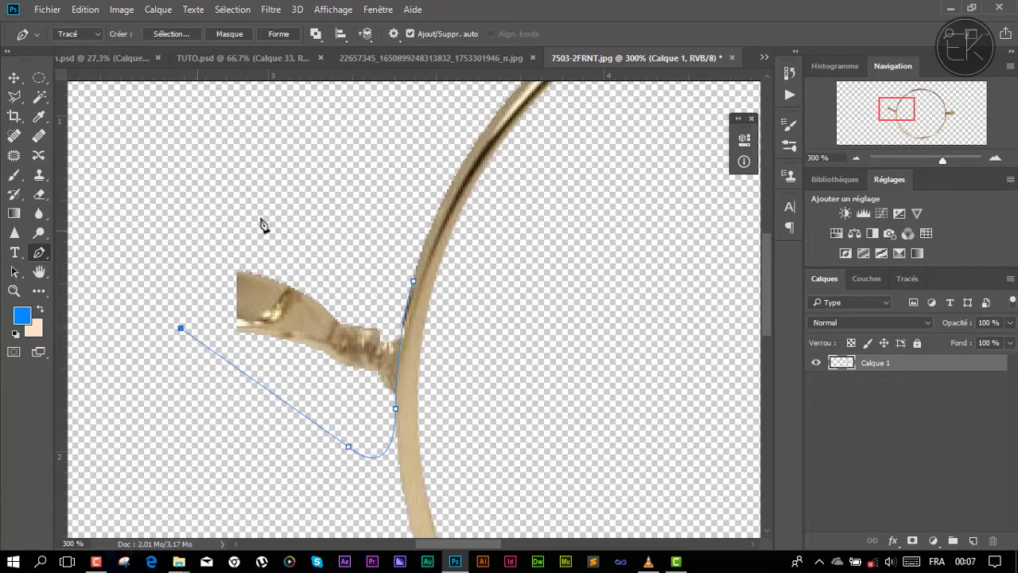
{"action": "left_click", "coordinate": [196, 229]}
{"action": "left_click", "coordinate": [325, 218]}
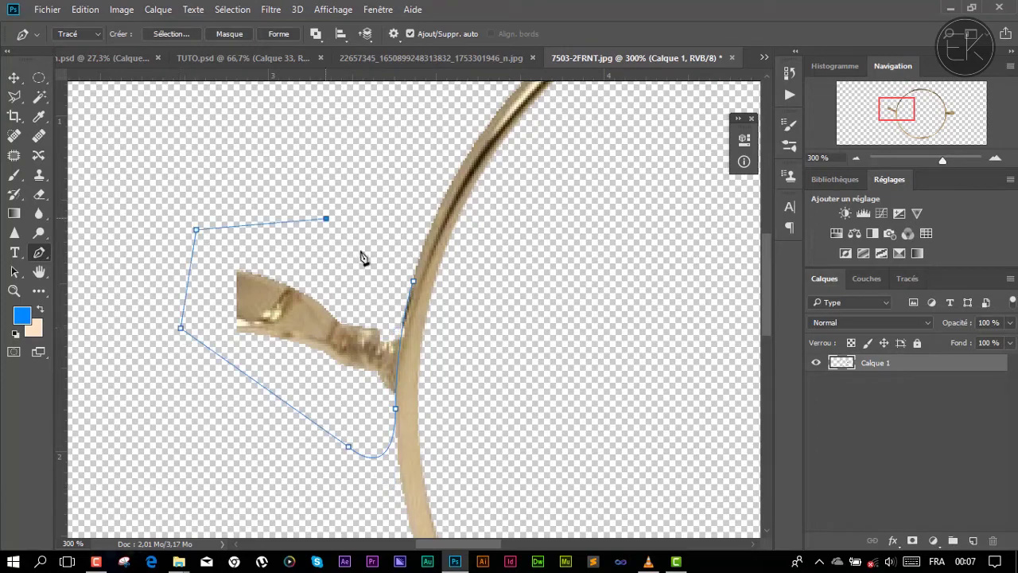
{"action": "left_click", "coordinate": [411, 287]}
- Turn the path into a selection, delete the arm piece and deselect
{"action": "right_click", "coordinate": [320, 280]}
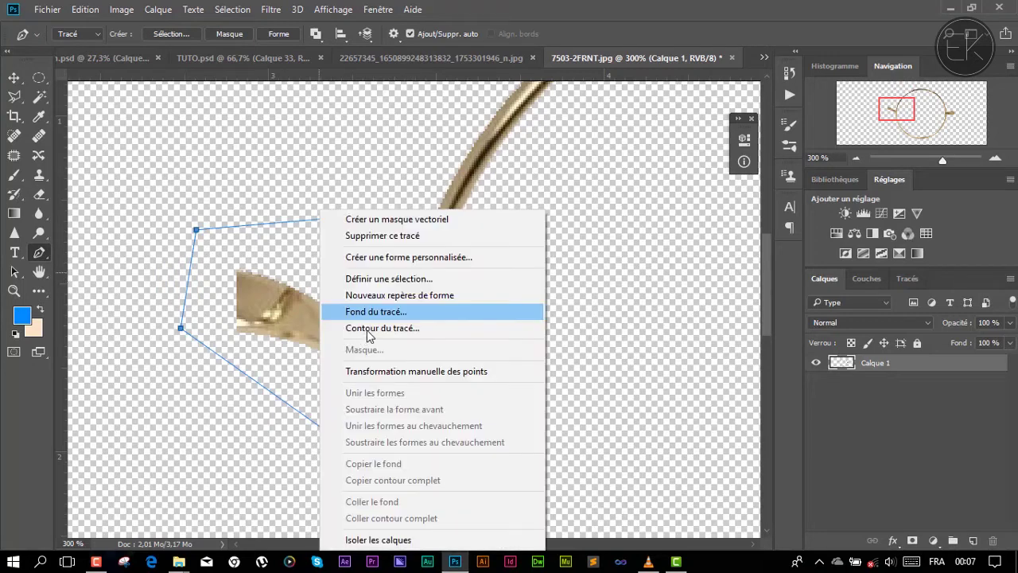
{"action": "left_click", "coordinate": [384, 279]}
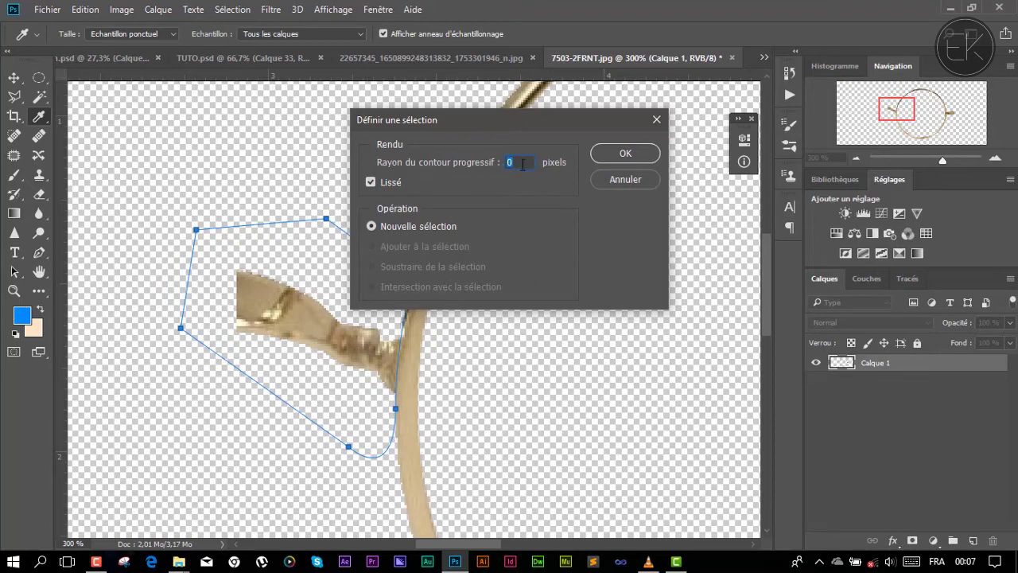
{"action": "left_click", "coordinate": [609, 154]}
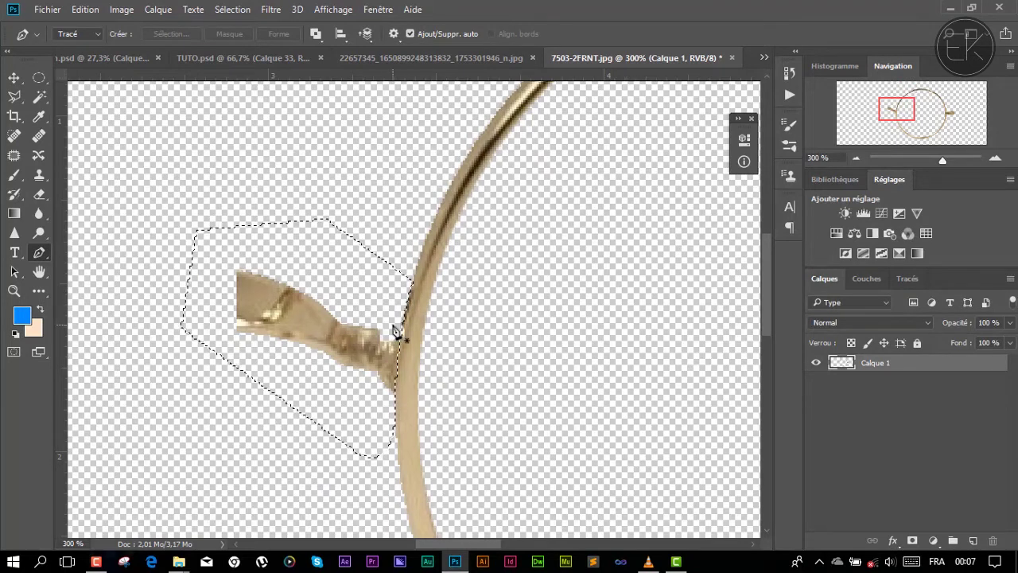
{"action": "key", "text": "Delete"}
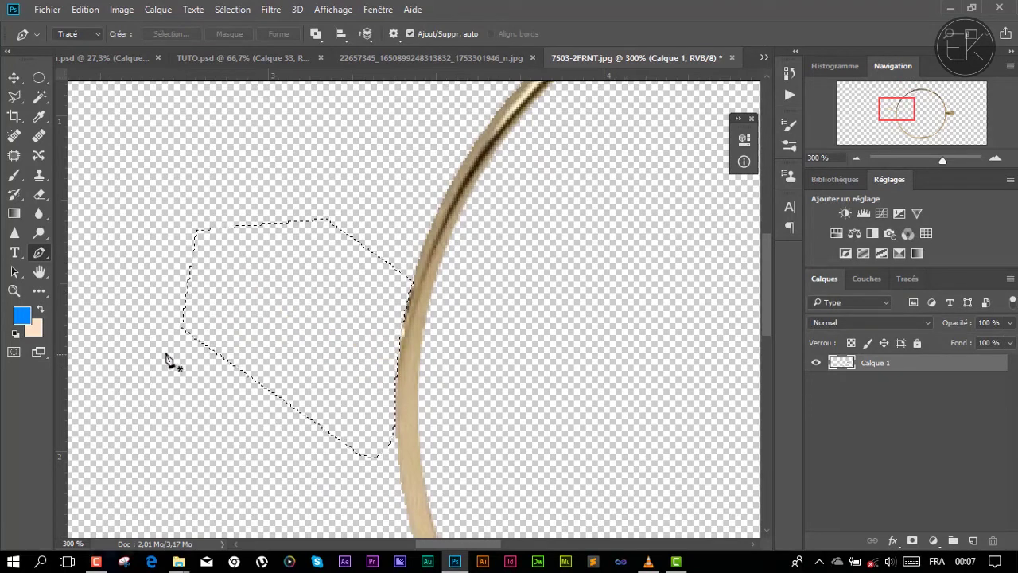
{"action": "key", "text": "m"}
{"action": "key", "text": "ctrl+d"}
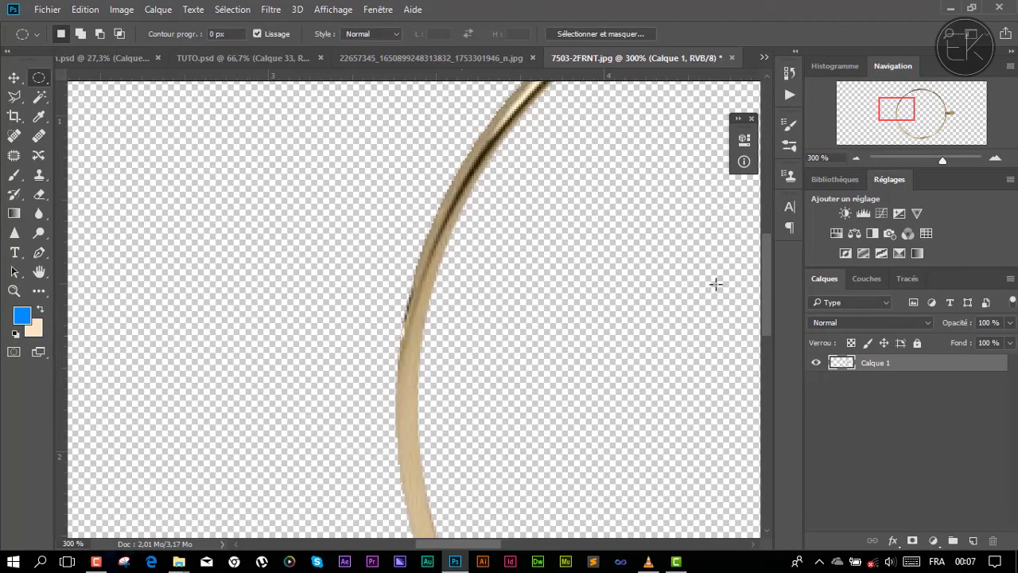
{"action": "left_click_drag", "start_coordinate": [942, 162], "coordinate": [930, 171]}
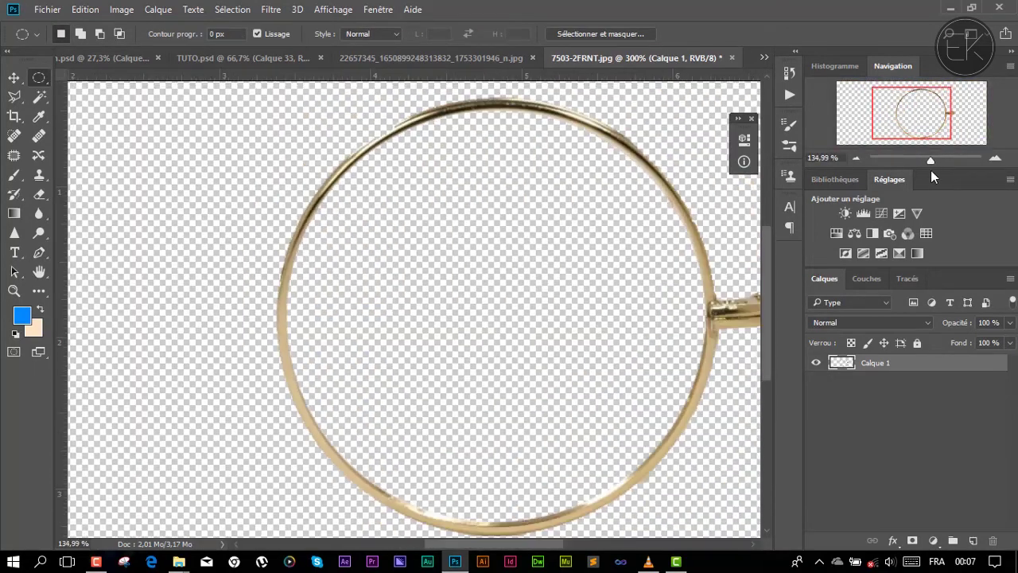
- Pan over the cleaned ring, swap colours and switch to the npp design.psd collage
{"action": "left_click_drag", "start_coordinate": [533, 330], "coordinate": [486, 325]}
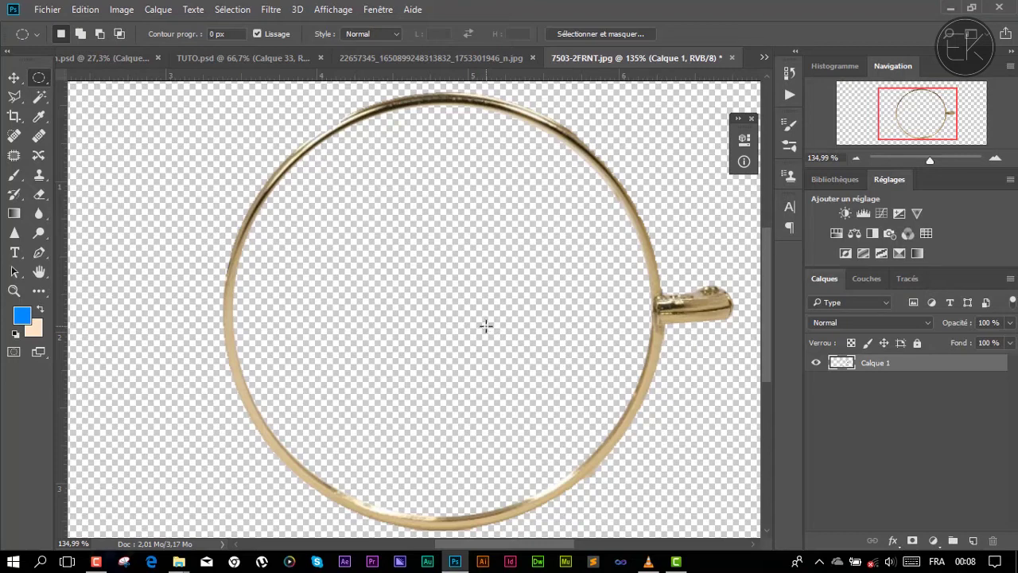
{"action": "left_click", "coordinate": [14, 78]}
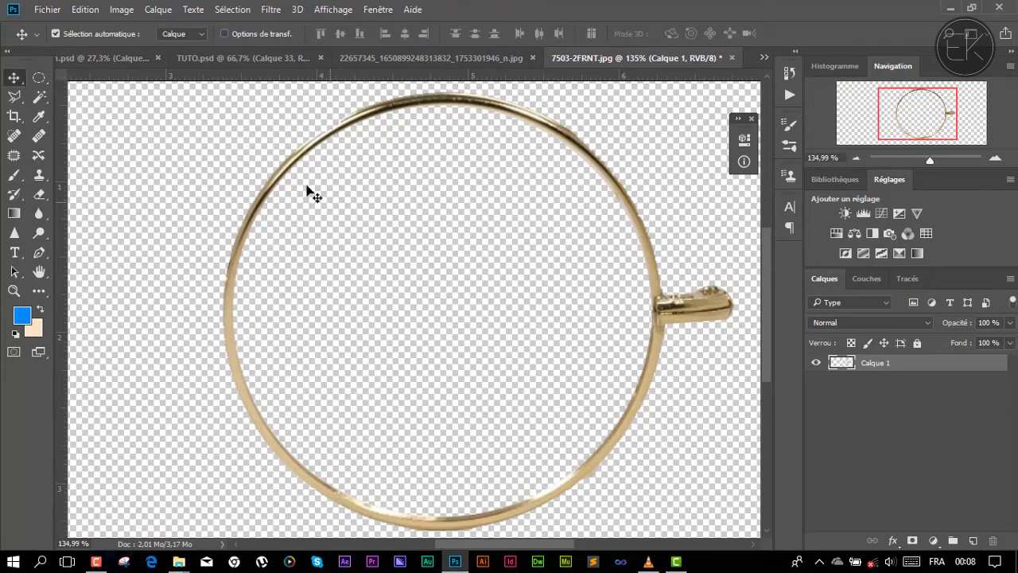
{"action": "left_click", "coordinate": [39, 256]}
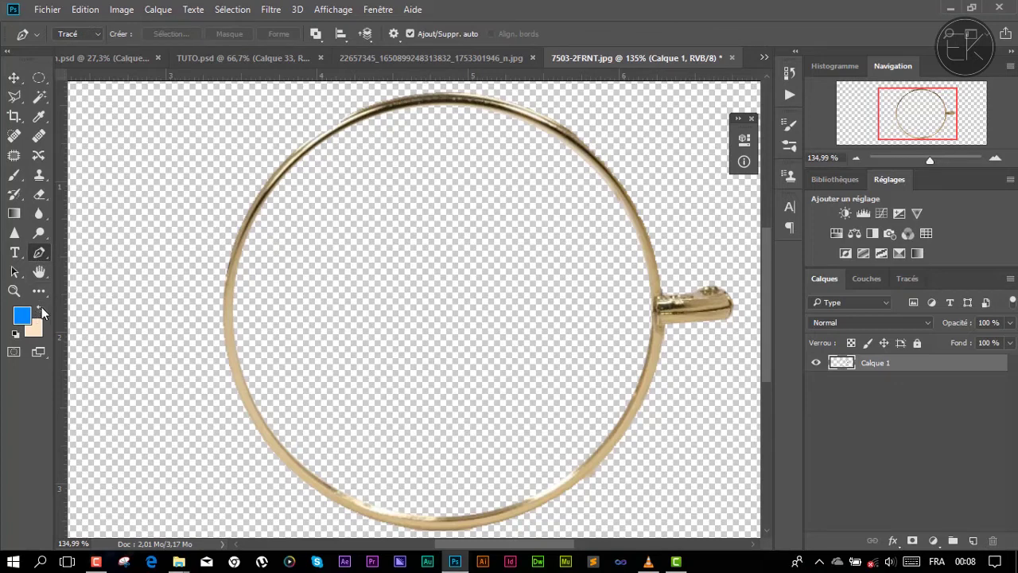
{"action": "left_click", "coordinate": [40, 308]}
{"action": "left_click", "coordinate": [118, 55]}
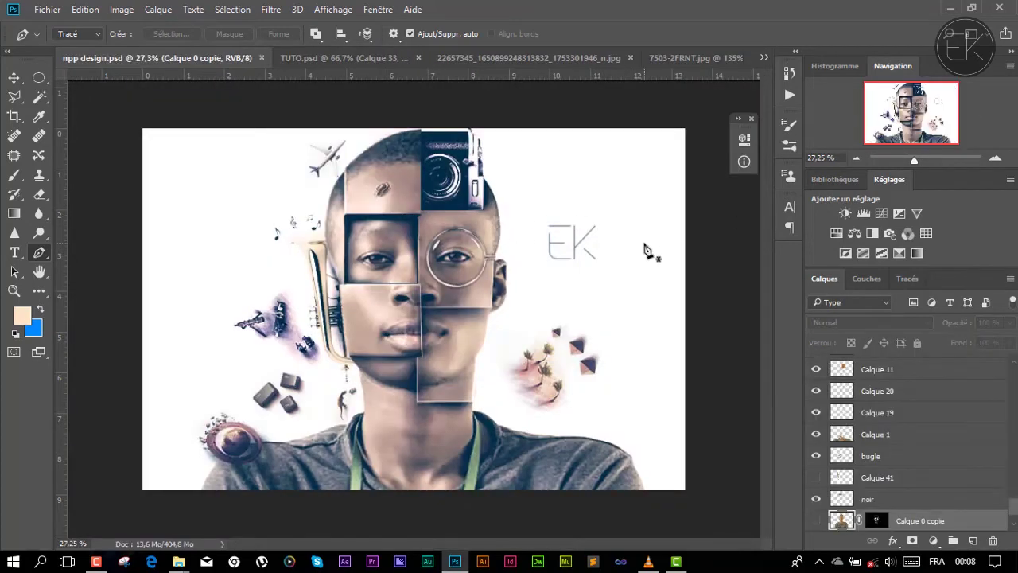
- Zoom and pan to the round glasses over the eye in npp design.psd, undoing a stray pen point
{"action": "key", "text": "ctrl+plus"}
{"action": "key", "text": "ctrl+plus"}
{"action": "key", "text": "ctrl+plus"}
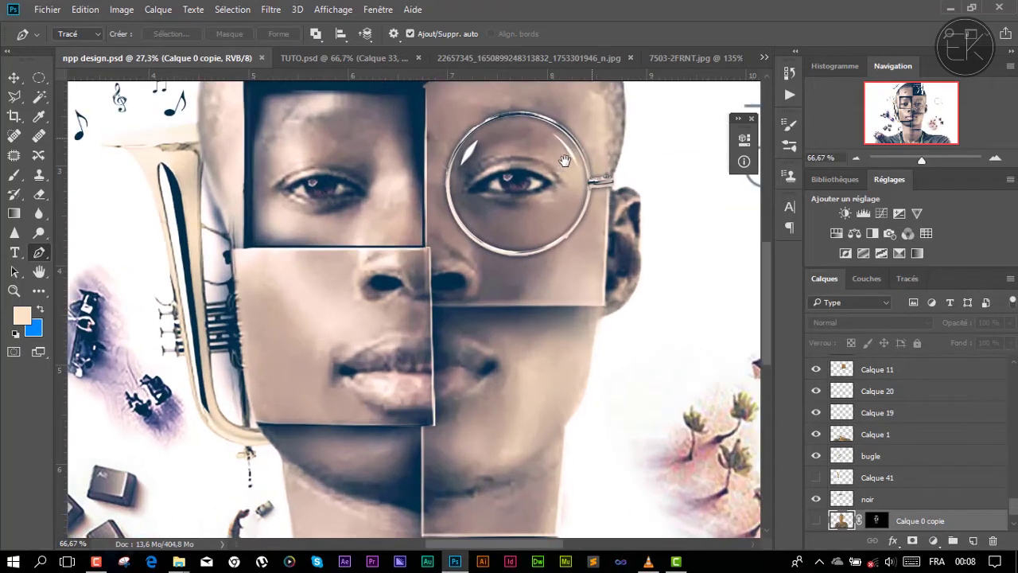
{"action": "left_click", "coordinate": [592, 138]}
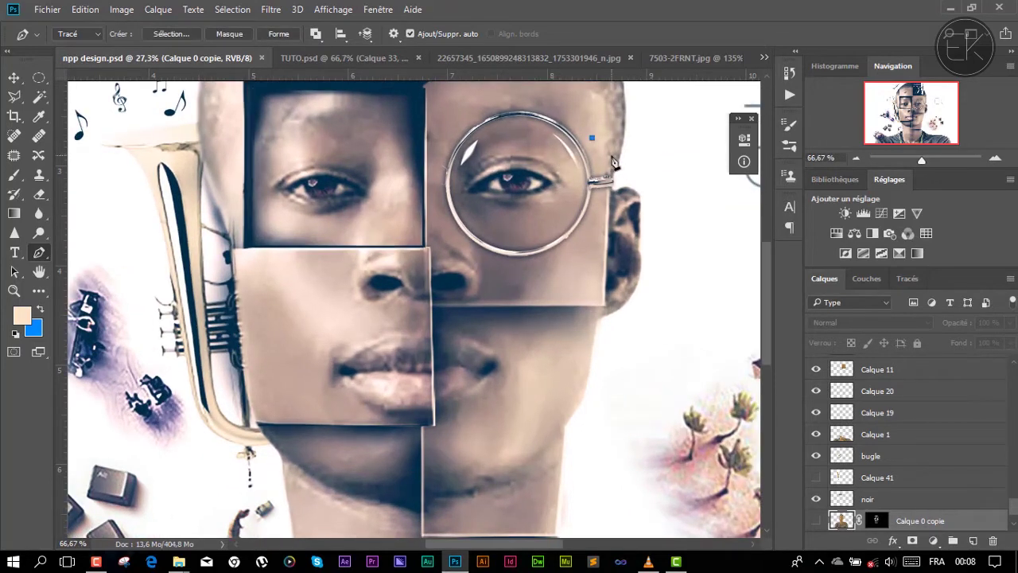
{"action": "key", "text": "ctrl+z"}
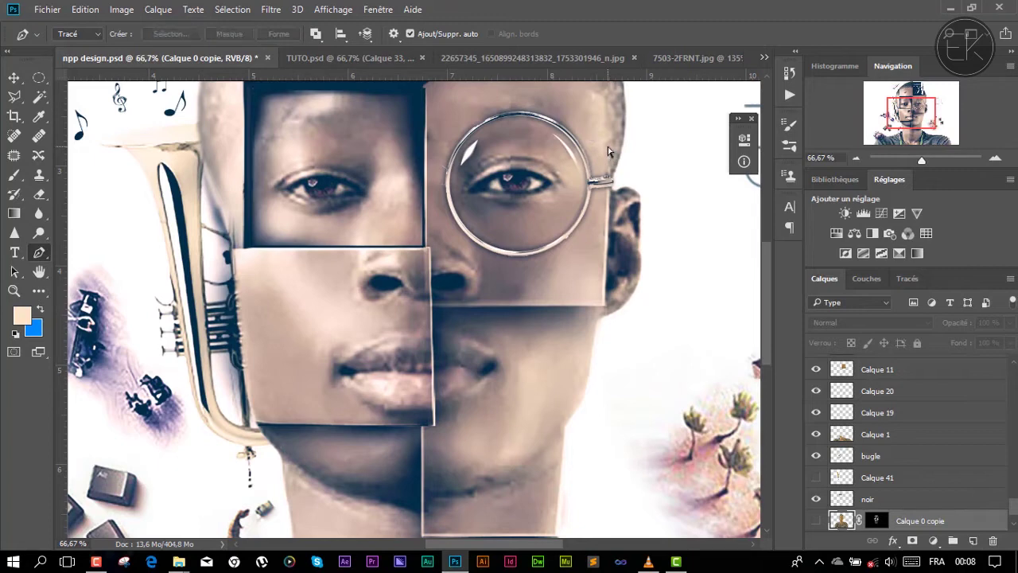
{"action": "left_click_drag", "start_coordinate": [608, 151], "coordinate": [531, 209]}
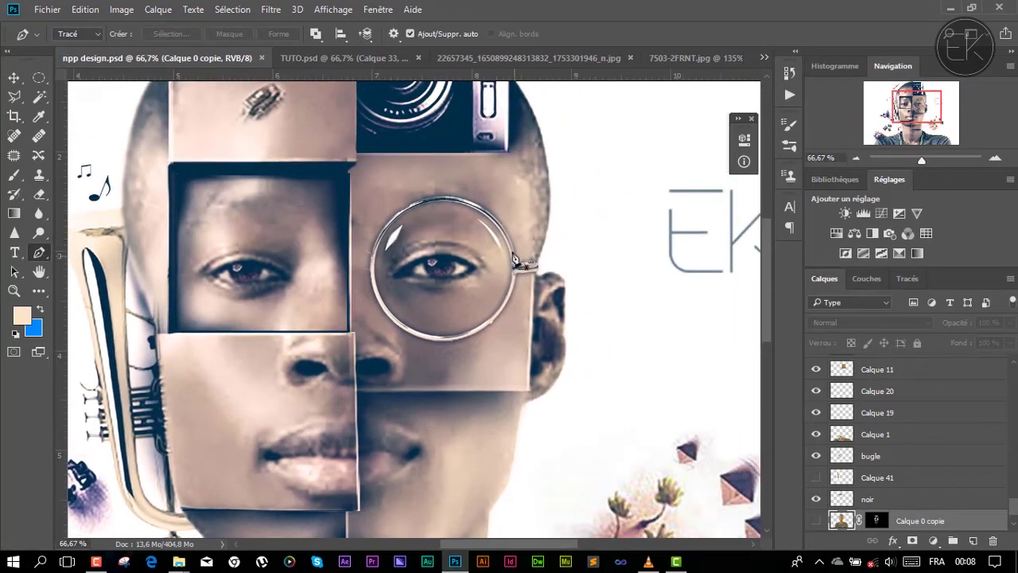
{"action": "left_click", "coordinate": [675, 58]}
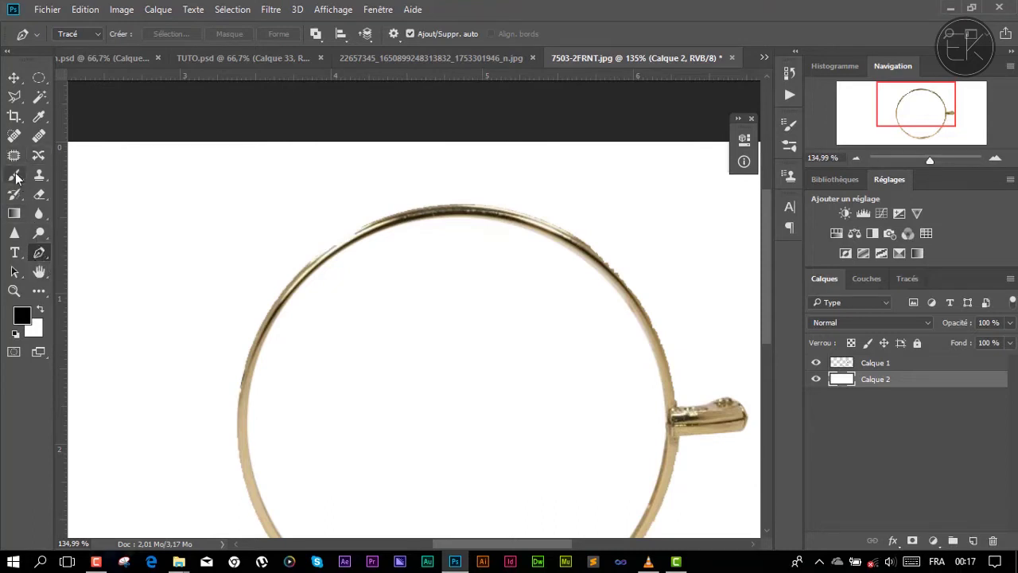
- Set the brush's Shape Dynamics size control to Pen Pressure, testing and undoing a stroke
{"action": "left_click", "coordinate": [15, 175]}
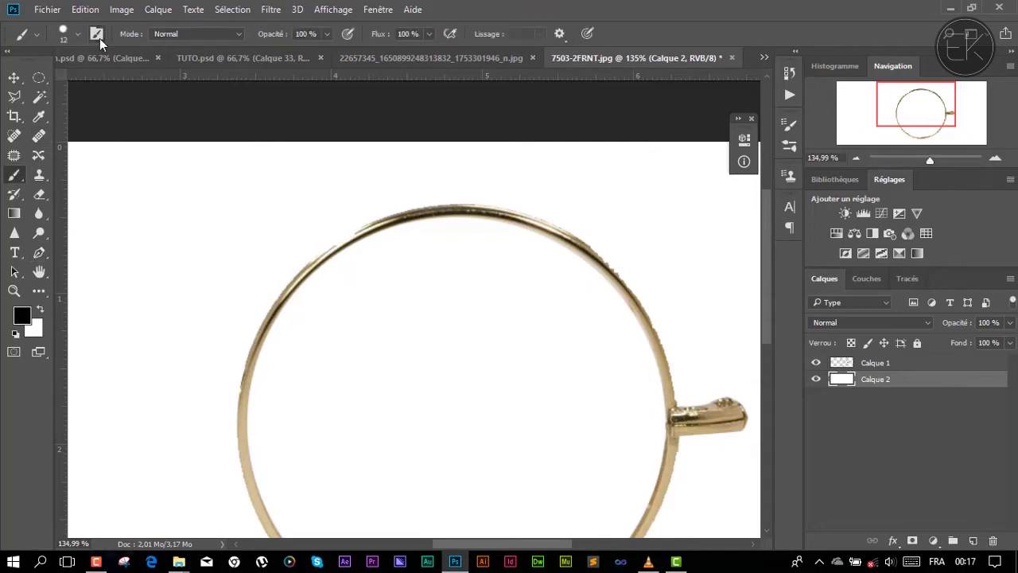
{"action": "key", "text": "F5"}
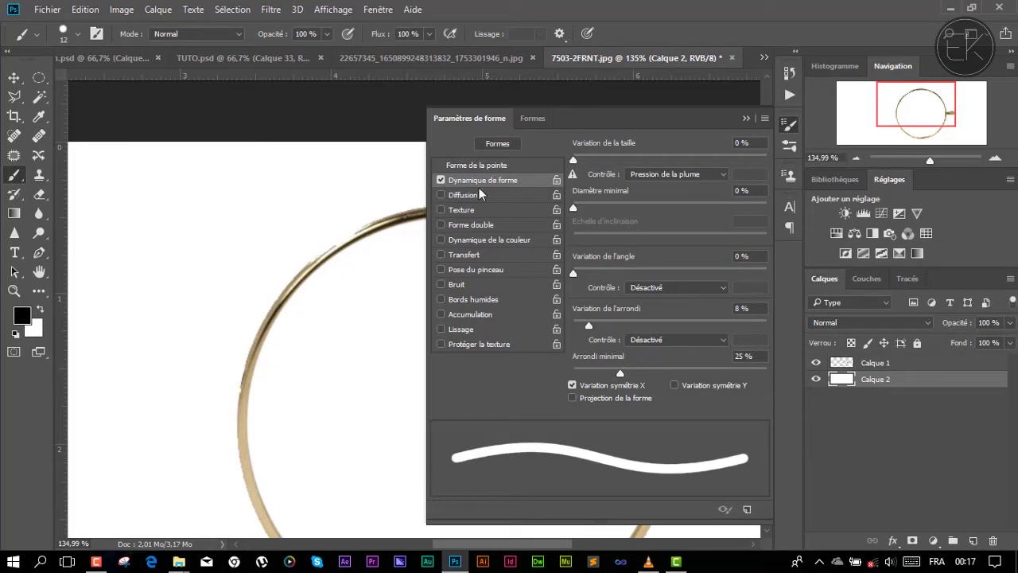
{"action": "left_click", "coordinate": [646, 179]}
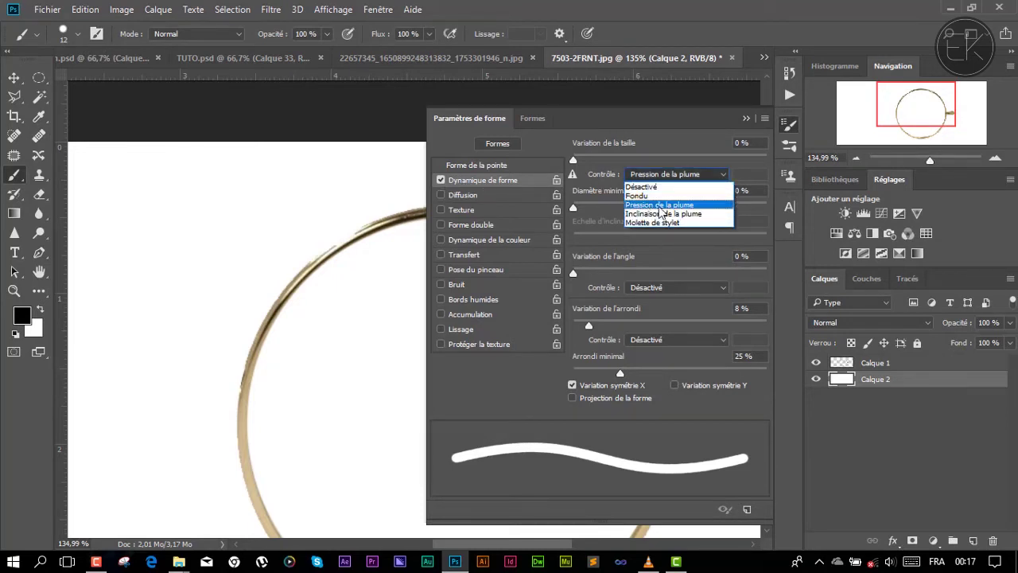
{"action": "left_click", "coordinate": [659, 207]}
{"action": "left_click", "coordinate": [644, 174]}
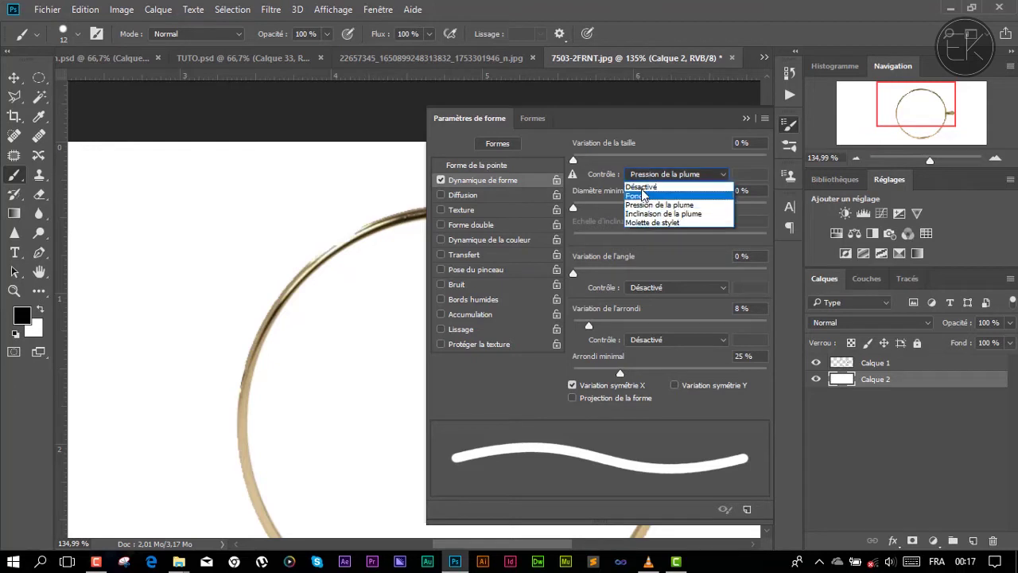
{"action": "left_click", "coordinate": [643, 183]}
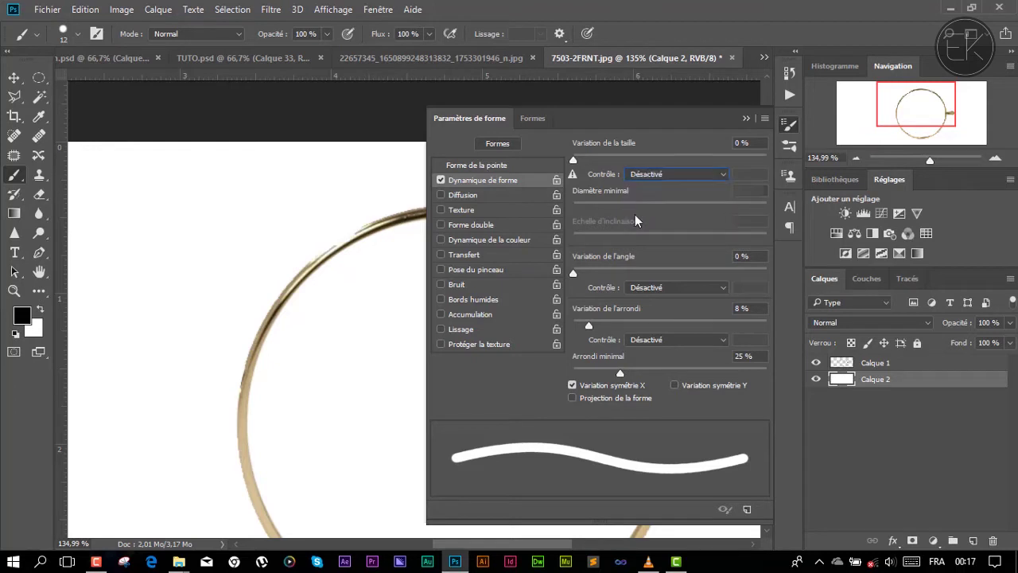
{"action": "left_click", "coordinate": [677, 179]}
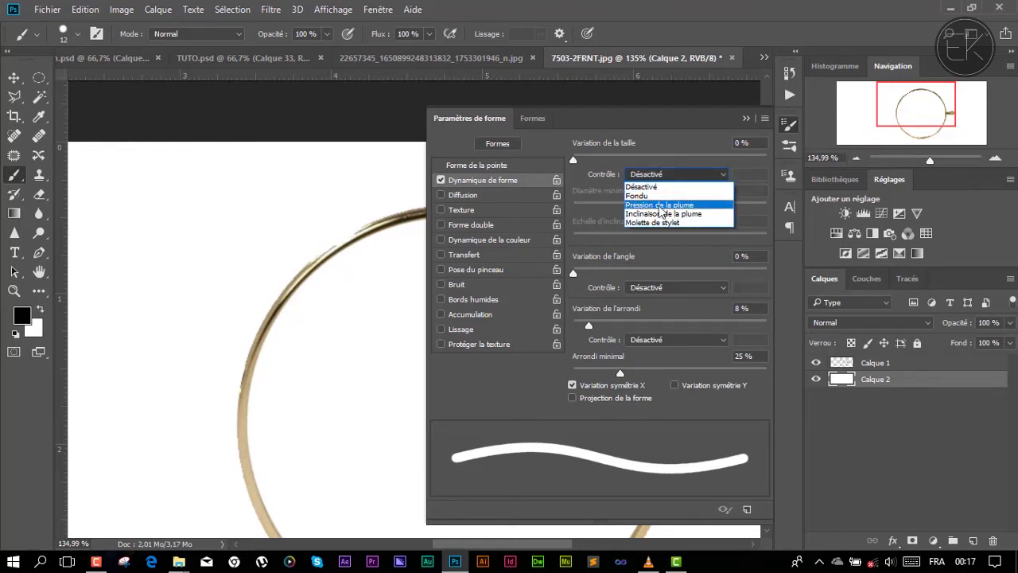
{"action": "left_click", "coordinate": [651, 206]}
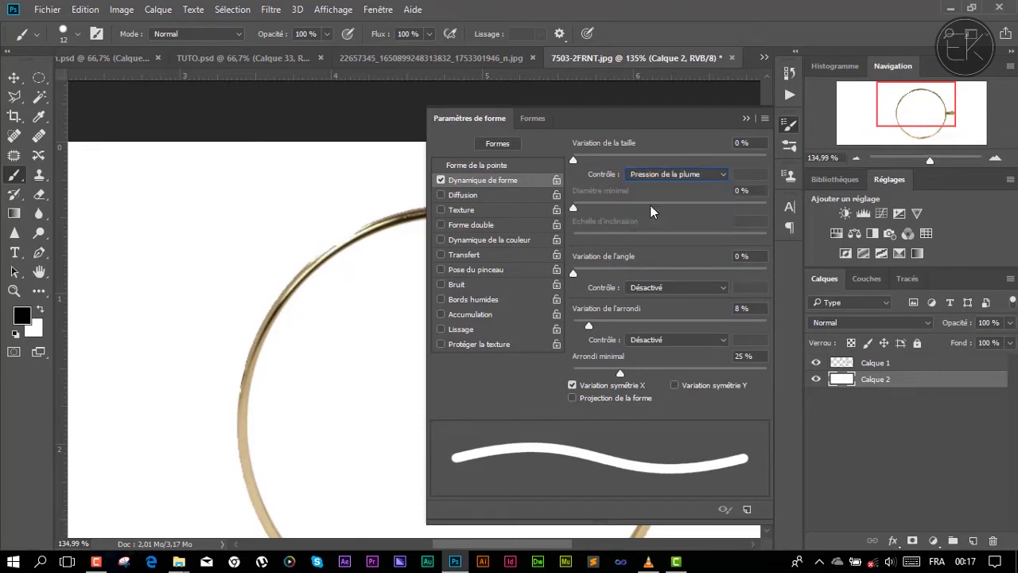
{"action": "left_click", "coordinate": [746, 117]}
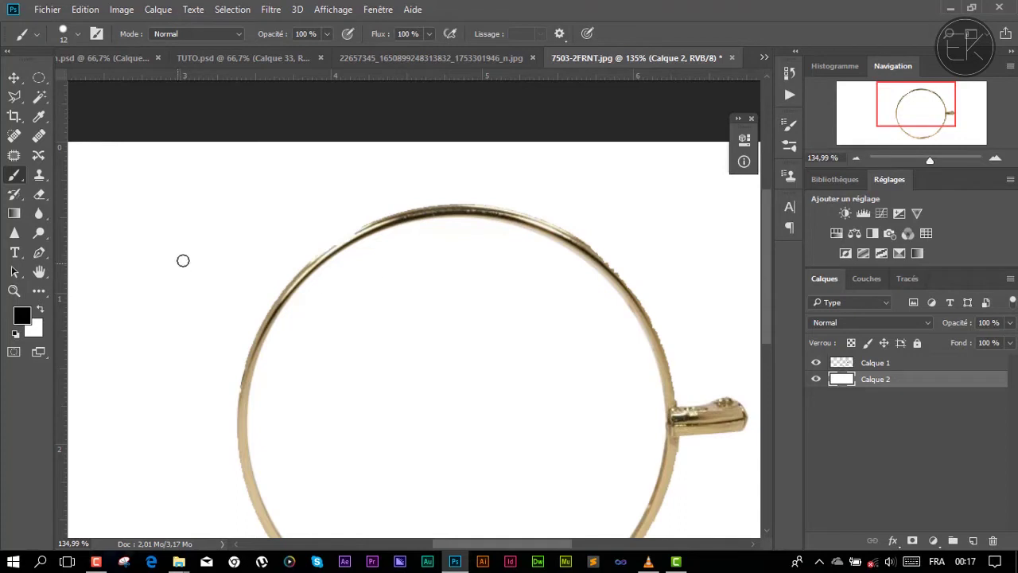
{"action": "left_click_drag", "start_coordinate": [296, 331], "coordinate": [514, 319]}
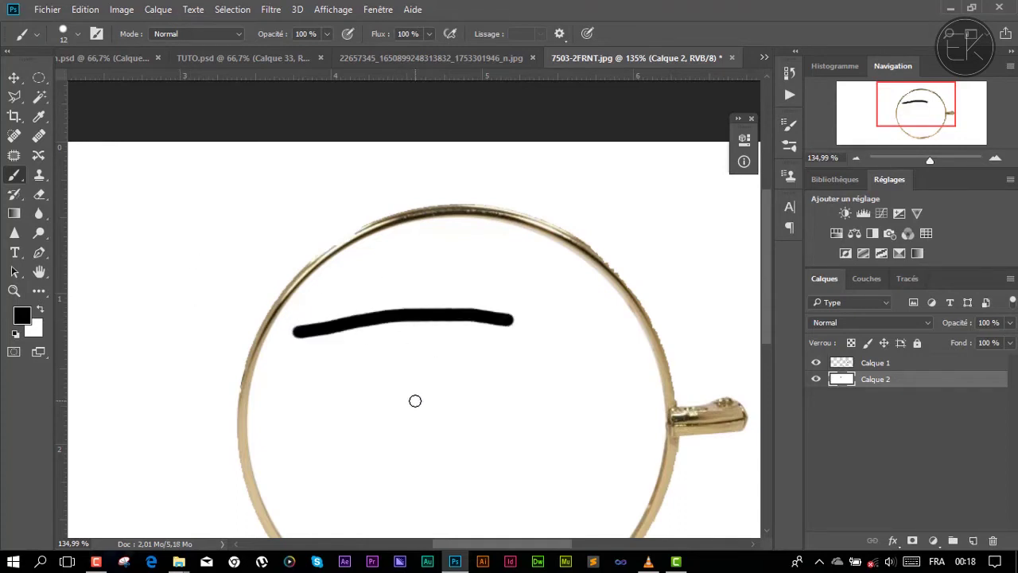
{"action": "key", "text": "ctrl+z"}
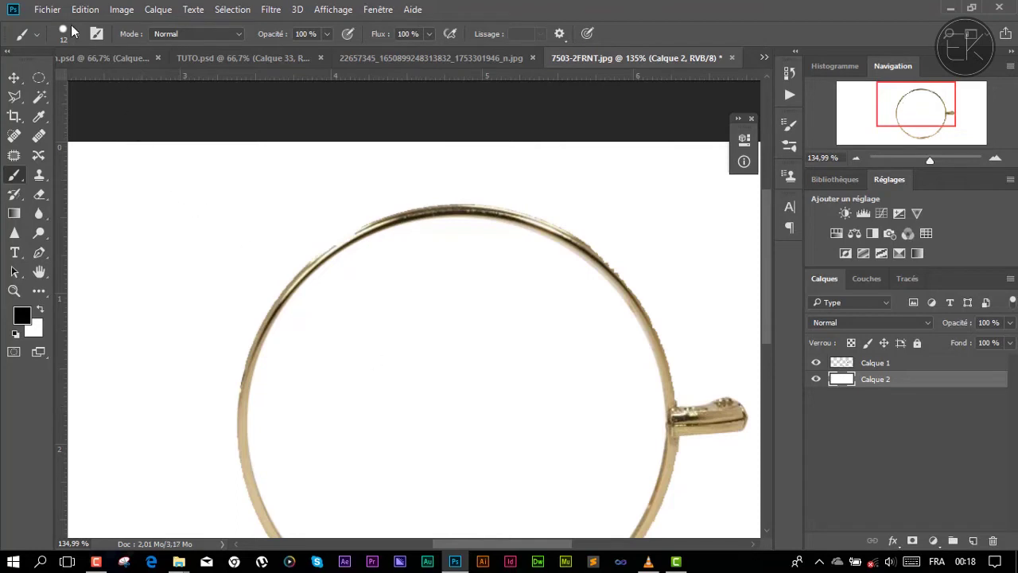
- Reduce the brush to 27 px and add an empty Calque 3 layer
{"action": "left_click", "coordinate": [78, 32]}
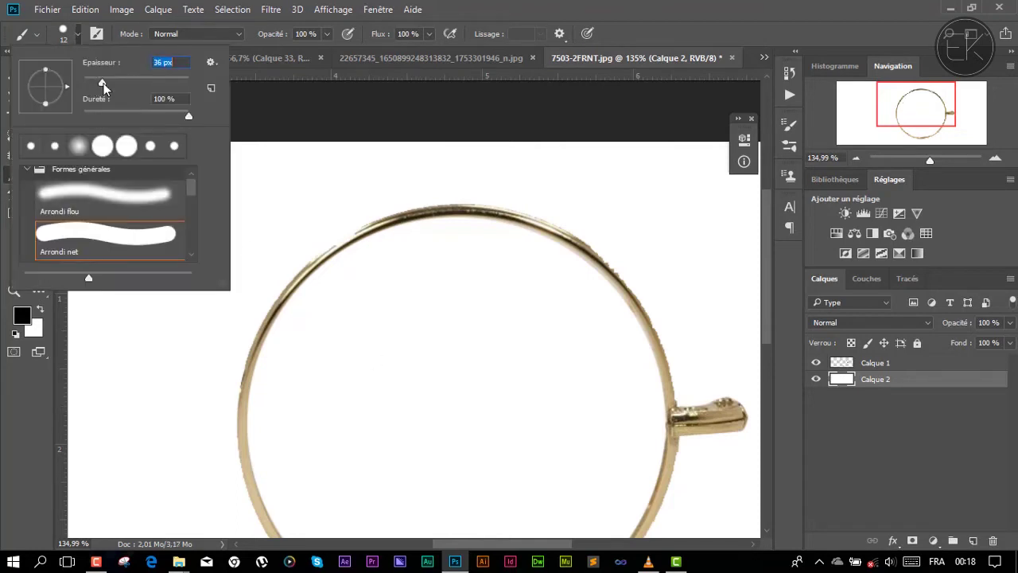
{"action": "left_click_drag", "start_coordinate": [99, 82], "coordinate": [97, 81]}
{"action": "left_click", "coordinate": [625, 27]}
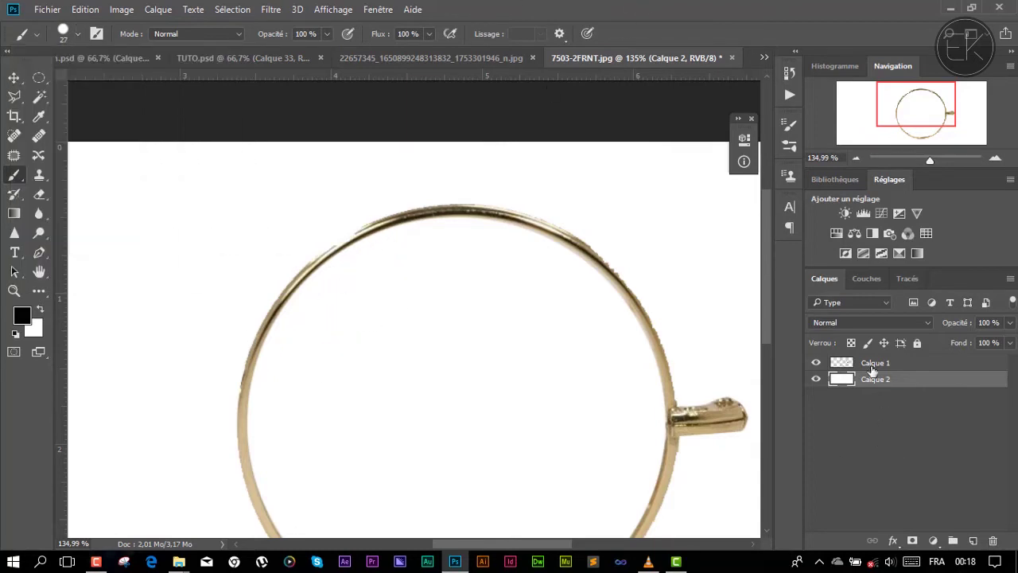
{"action": "left_click", "coordinate": [976, 540]}
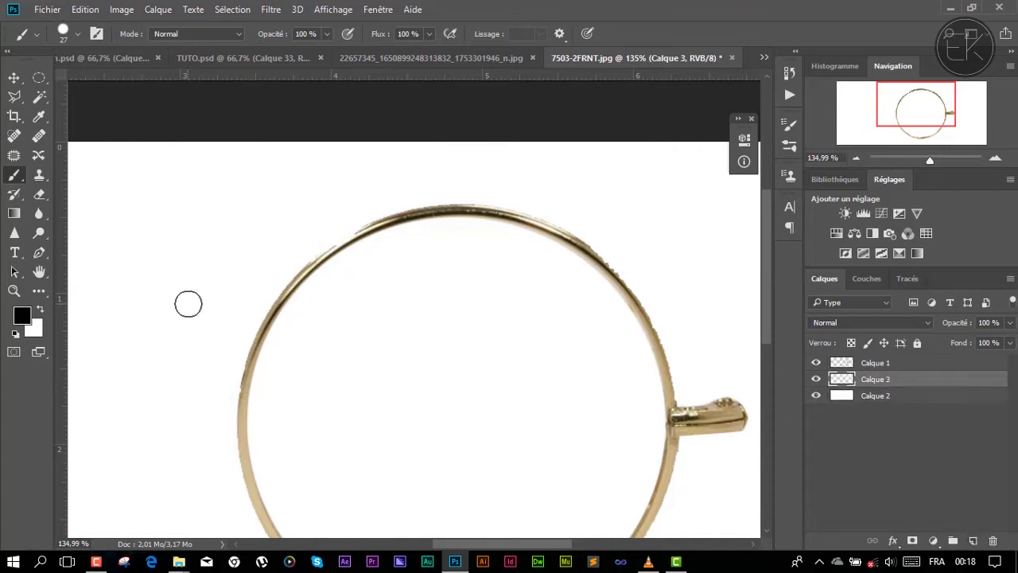
- Draw a short curved reflection path in the lens's upper left, undoing its accidental black fill
{"action": "left_click", "coordinate": [39, 252]}
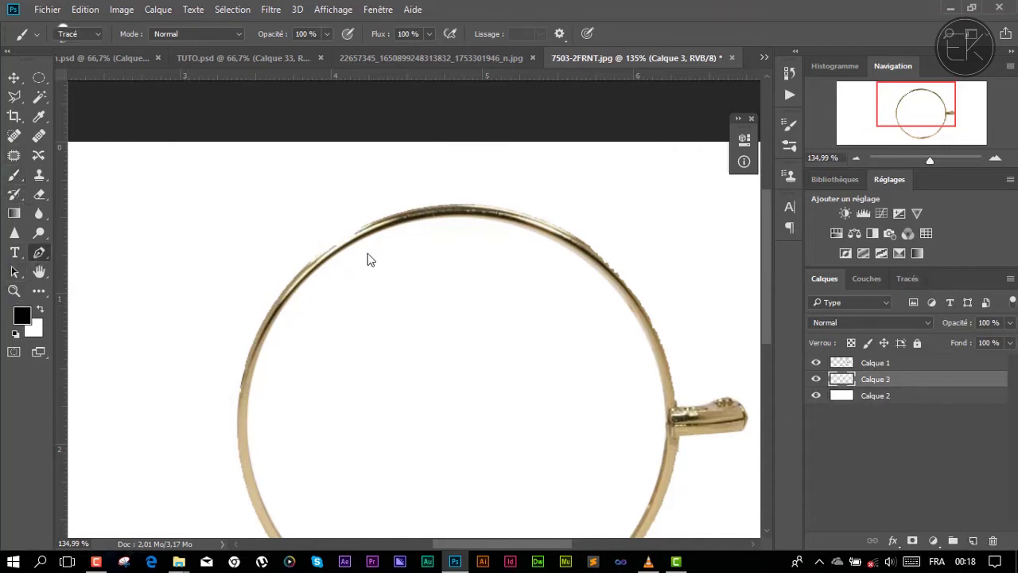
{"action": "left_click", "coordinate": [296, 333]}
{"action": "left_click_drag", "start_coordinate": [346, 284], "coordinate": [370, 277]}
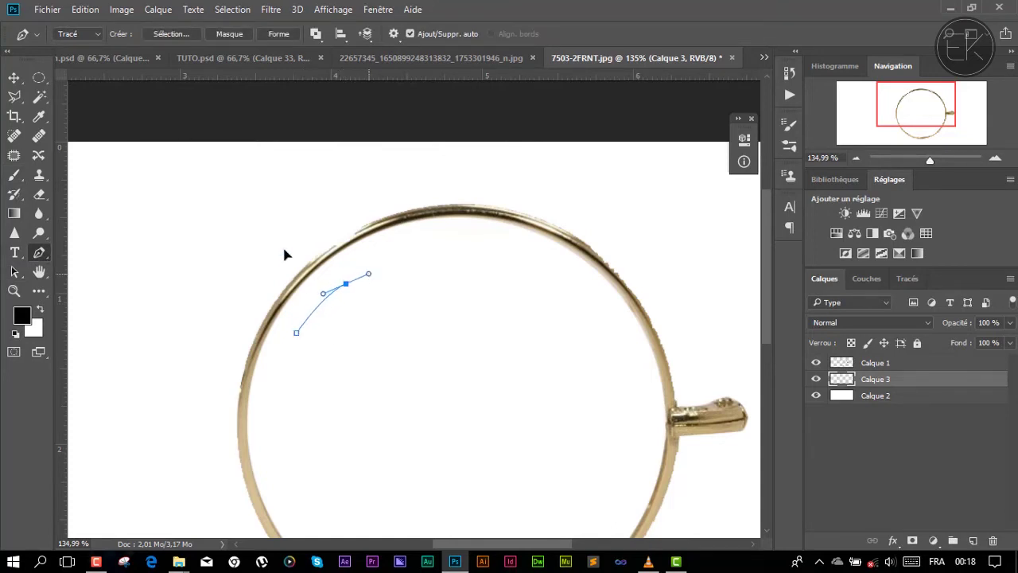
{"action": "right_click", "coordinate": [333, 328]}
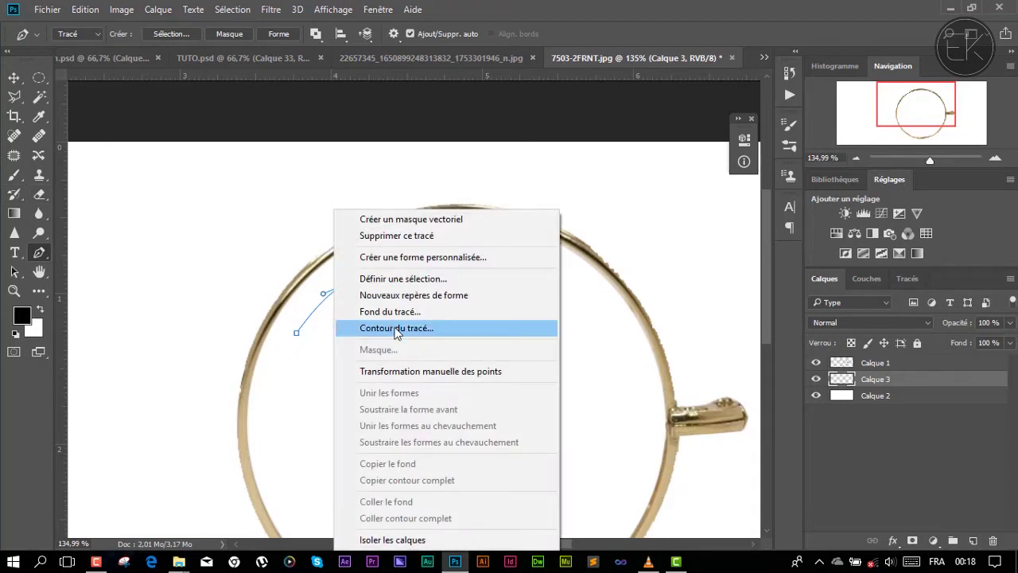
{"action": "left_click", "coordinate": [396, 328]}
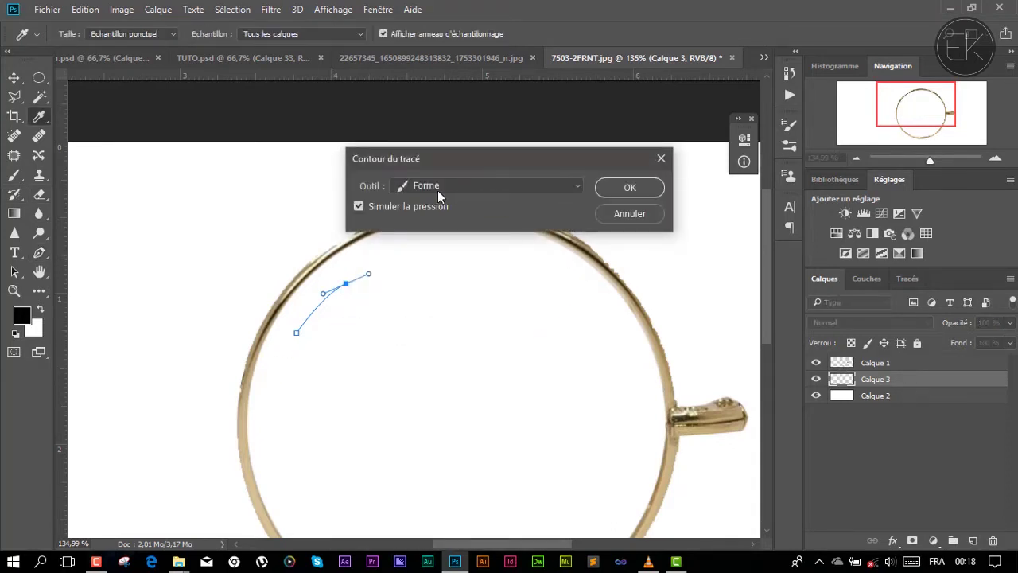
{"action": "left_click", "coordinate": [626, 188]}
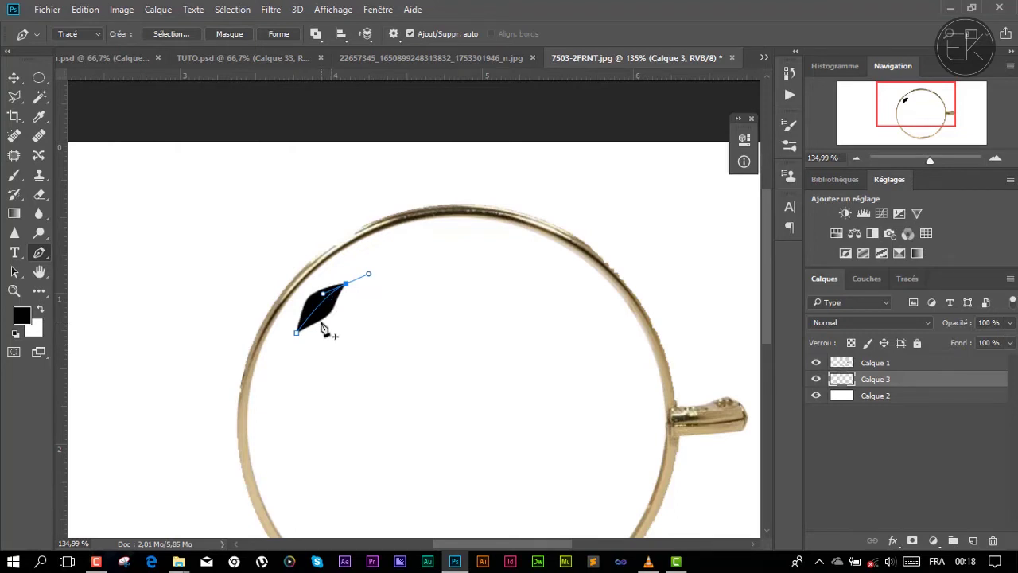
{"action": "key", "text": "ctrl+z"}
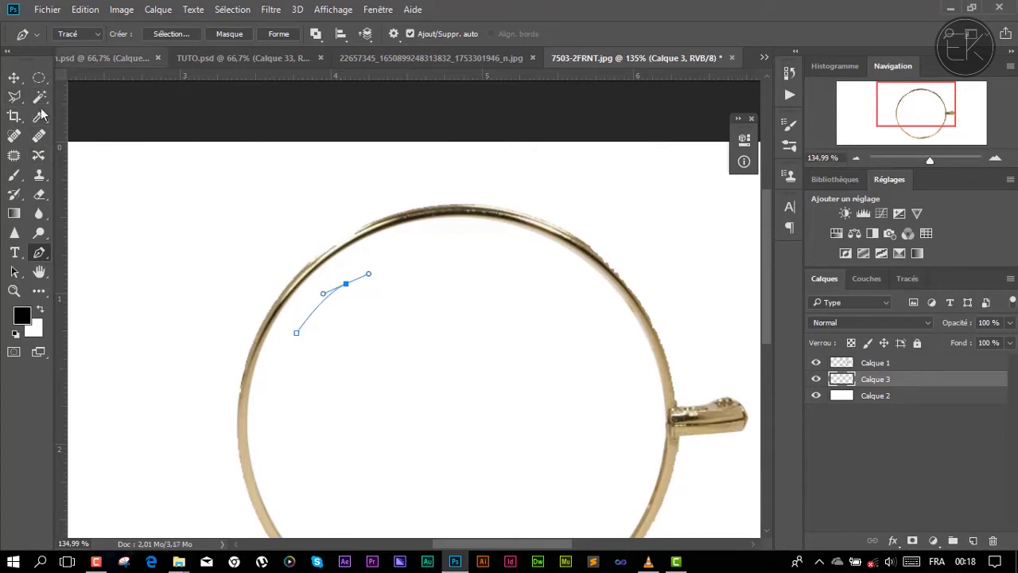
- Make the brush slightly smaller in the brush preset picker
{"action": "left_click", "coordinate": [14, 175]}
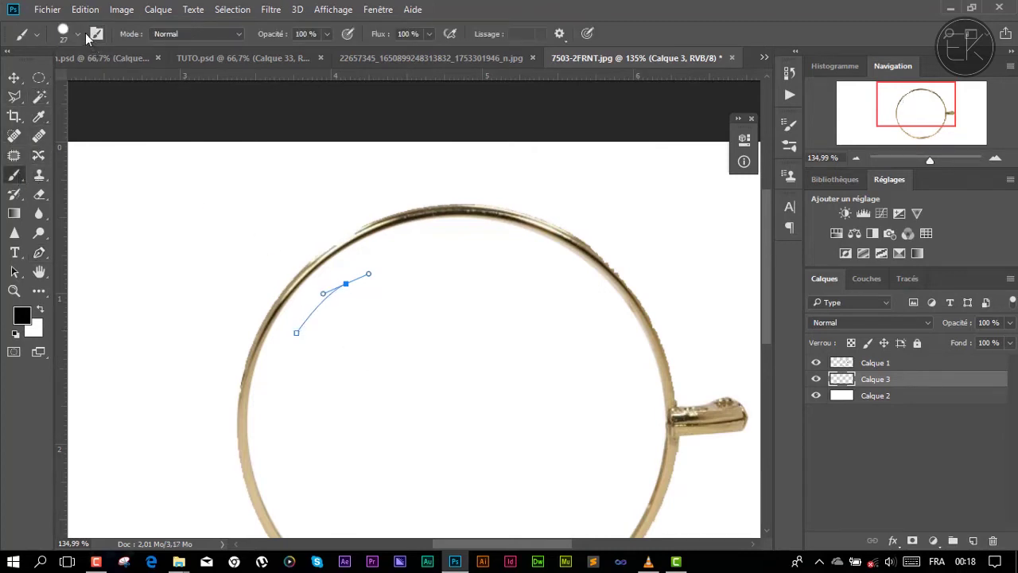
{"action": "left_click", "coordinate": [78, 33]}
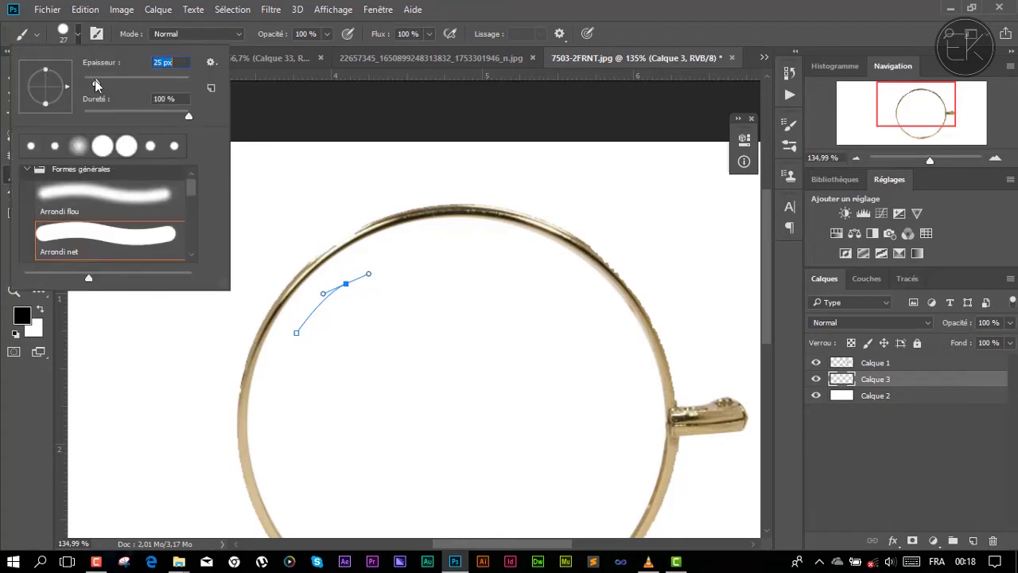
{"action": "left_click_drag", "start_coordinate": [97, 82], "coordinate": [94, 79]}
{"action": "left_click", "coordinate": [581, 7]}
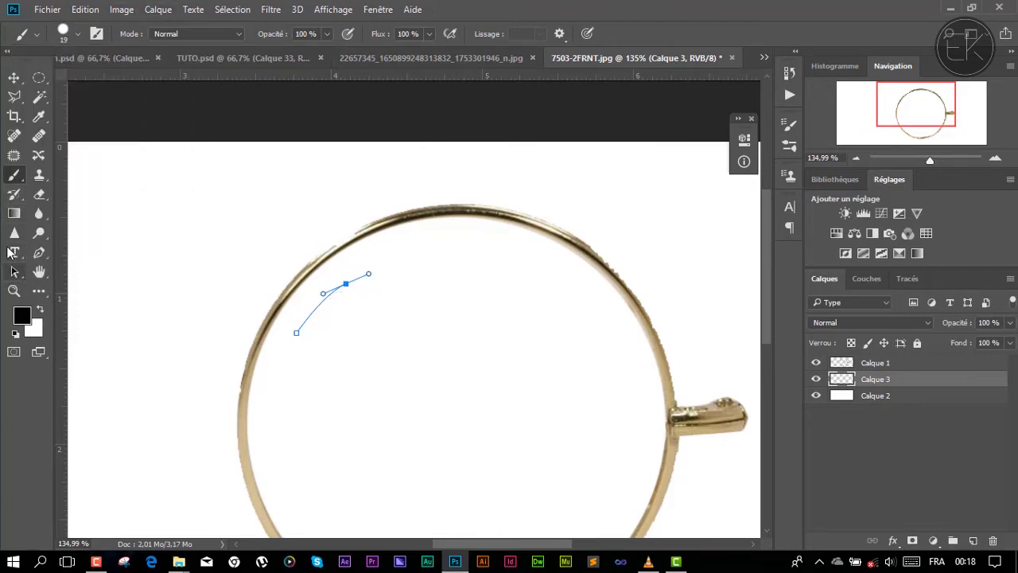
- Stroke the path with simulated pressure into a tapered black streak, then delete the path
{"action": "left_click", "coordinate": [36, 253]}
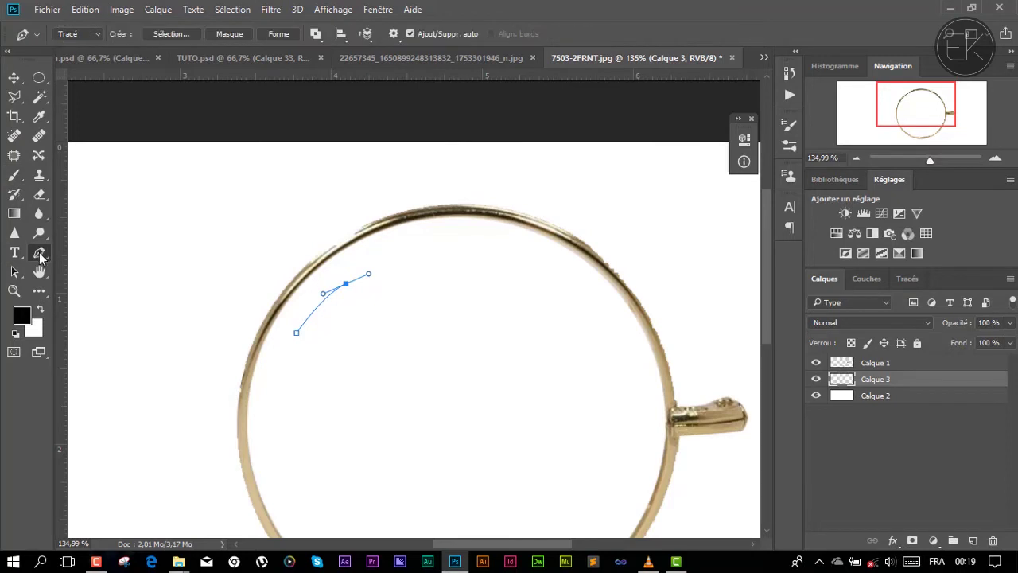
{"action": "right_click", "coordinate": [333, 307]}
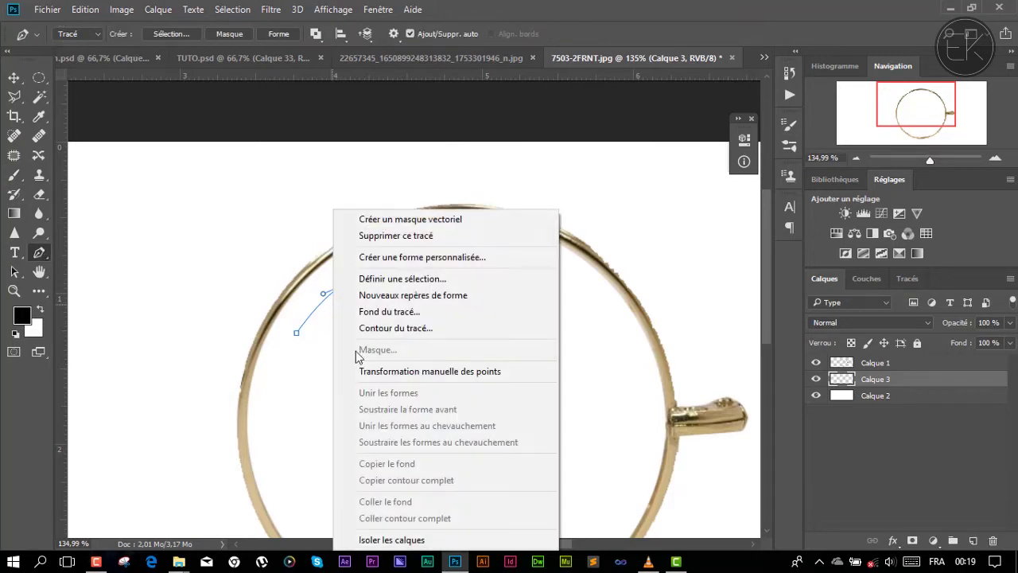
{"action": "left_click", "coordinate": [370, 329]}
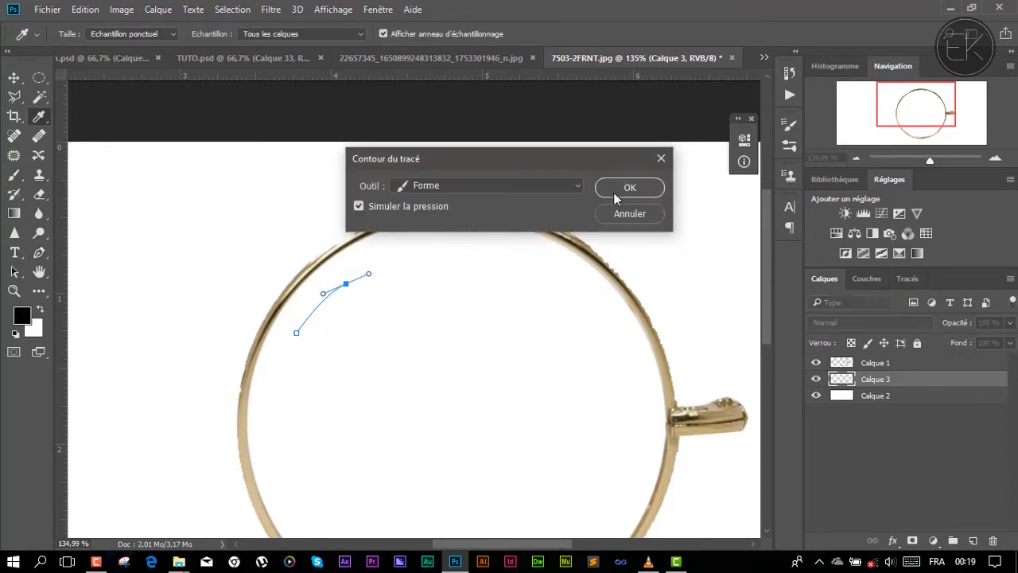
{"action": "key", "text": "Return"}
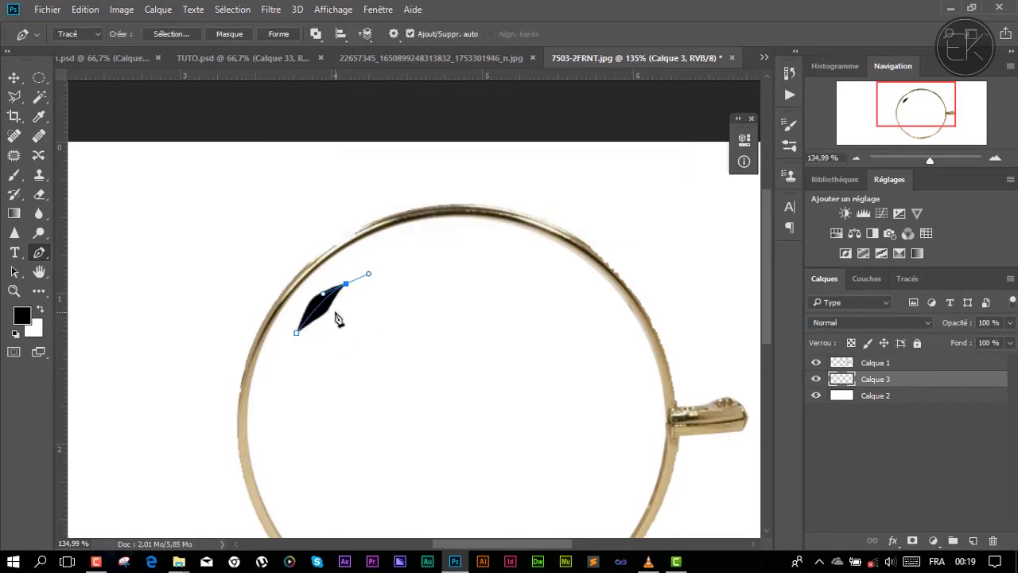
{"action": "right_click", "coordinate": [351, 315]}
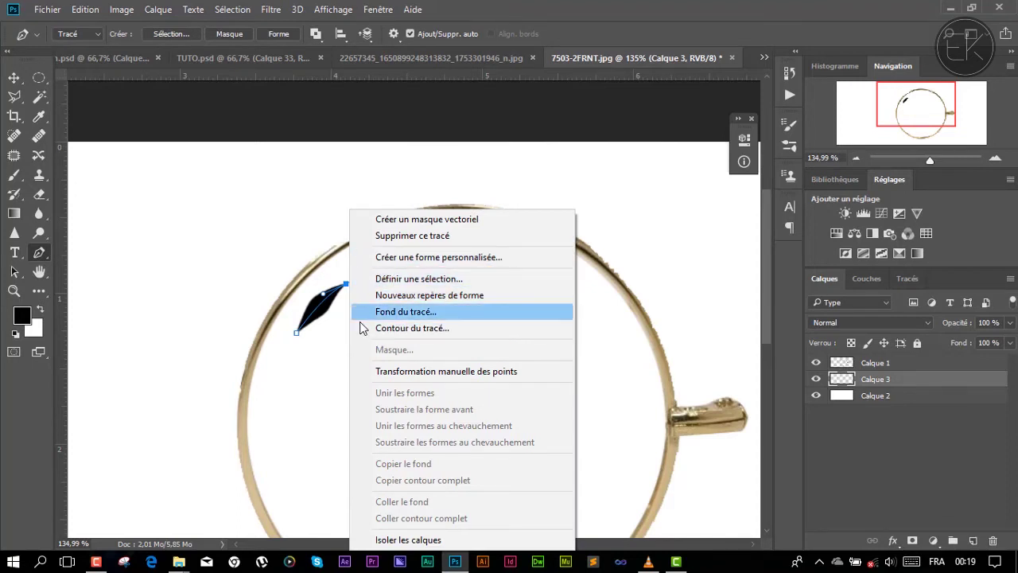
{"action": "left_click", "coordinate": [414, 236]}
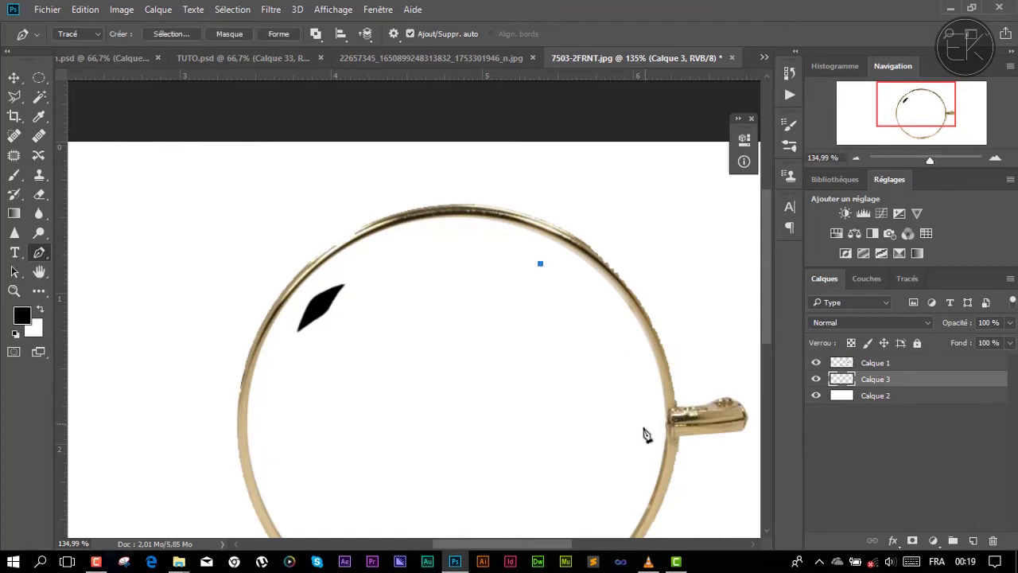
- Draw a curved path along the lens's right rim and make the brush much thinner
{"action": "mouse_move", "coordinate": [645, 433]}
{"action": "left_mouse_down"}
{"action": "mouse_move", "coordinate": [643, 511]}
{"action": "mouse_move", "coordinate": [654, 531]}
{"action": "left_mouse_up"}
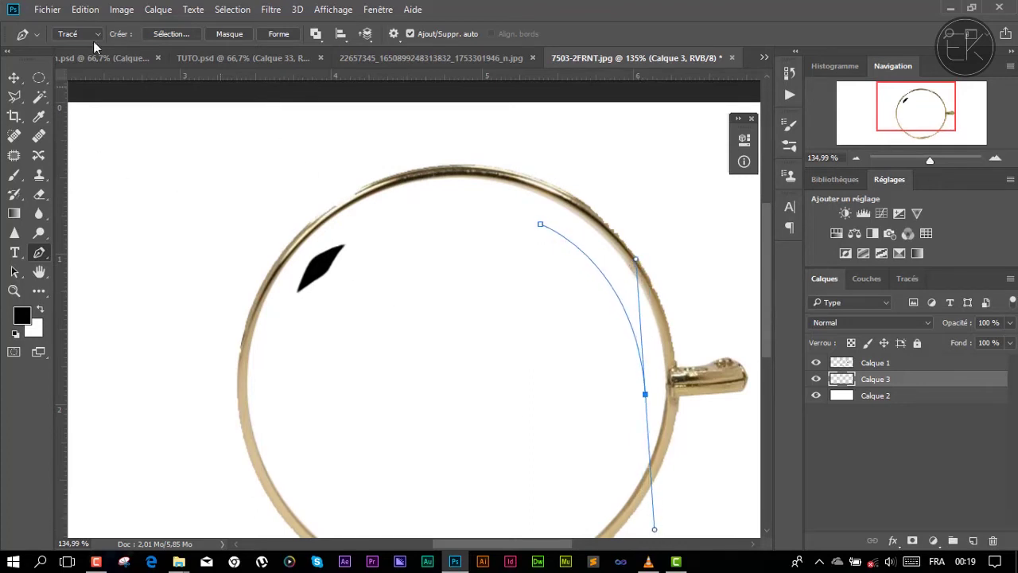
{"action": "left_click", "coordinate": [14, 175]}
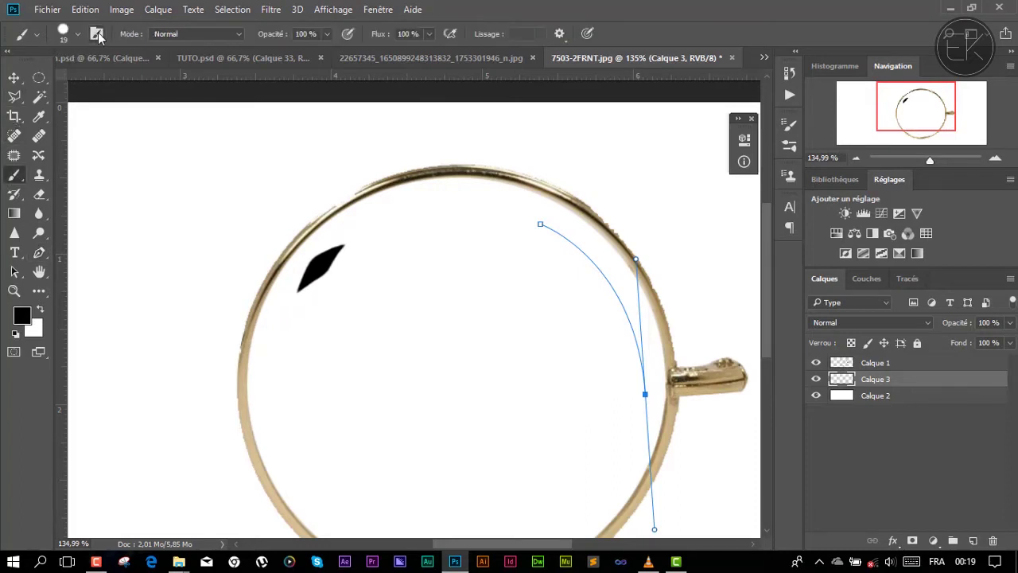
{"action": "left_click", "coordinate": [79, 37]}
{"action": "left_click_drag", "start_coordinate": [90, 81], "coordinate": [86, 85]}
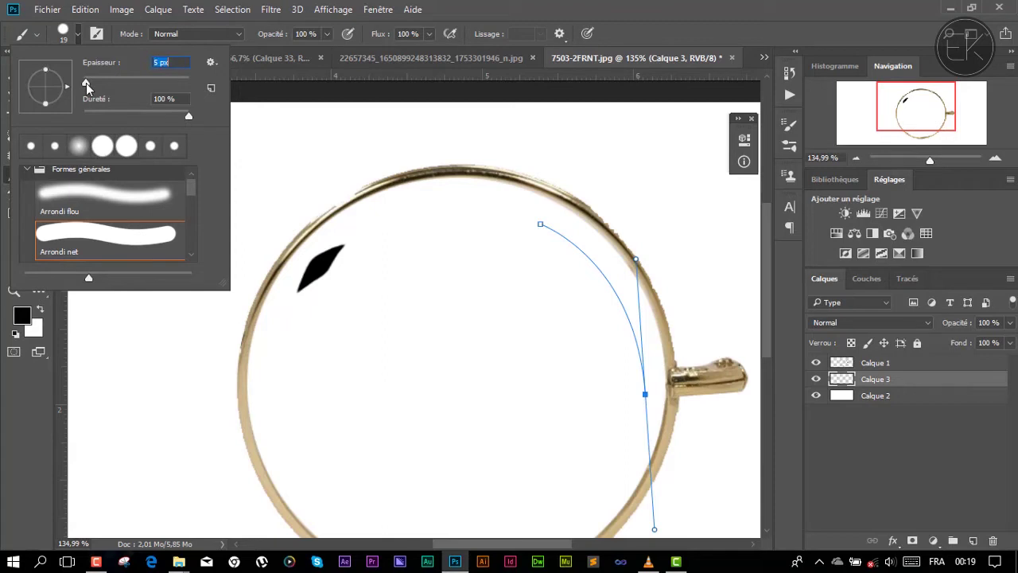
{"action": "left_click", "coordinate": [80, 37]}
- Stroke the path into a thin black streak, delete the guide path, and hide Calque 3
{"action": "left_click", "coordinate": [38, 253]}
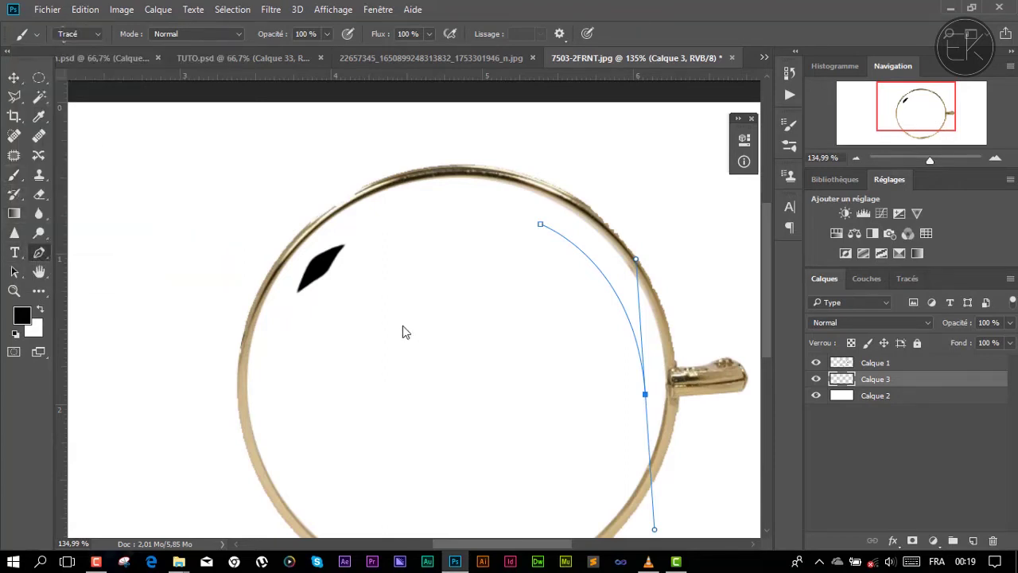
{"action": "right_click", "coordinate": [579, 277]}
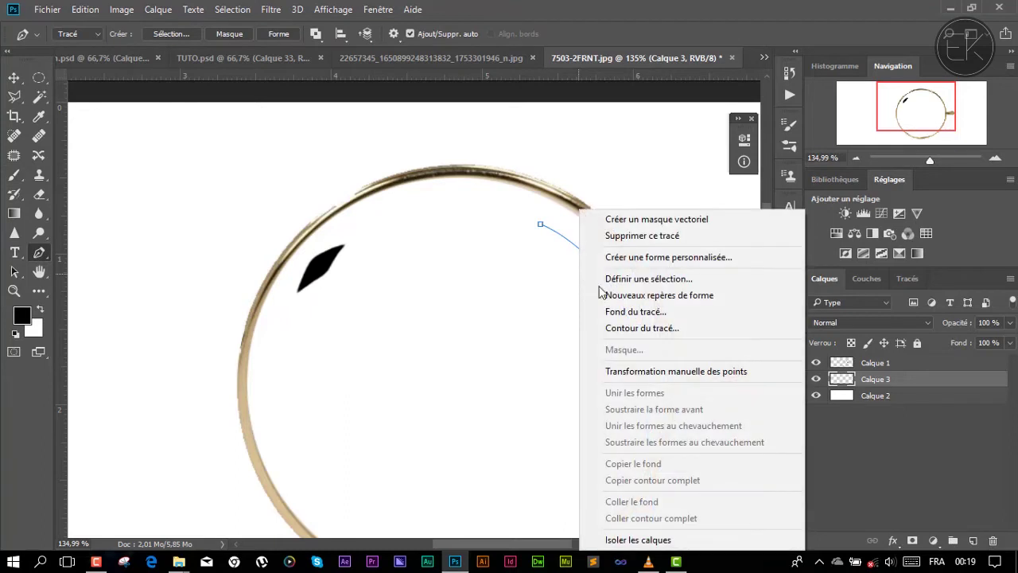
{"action": "left_click", "coordinate": [628, 329]}
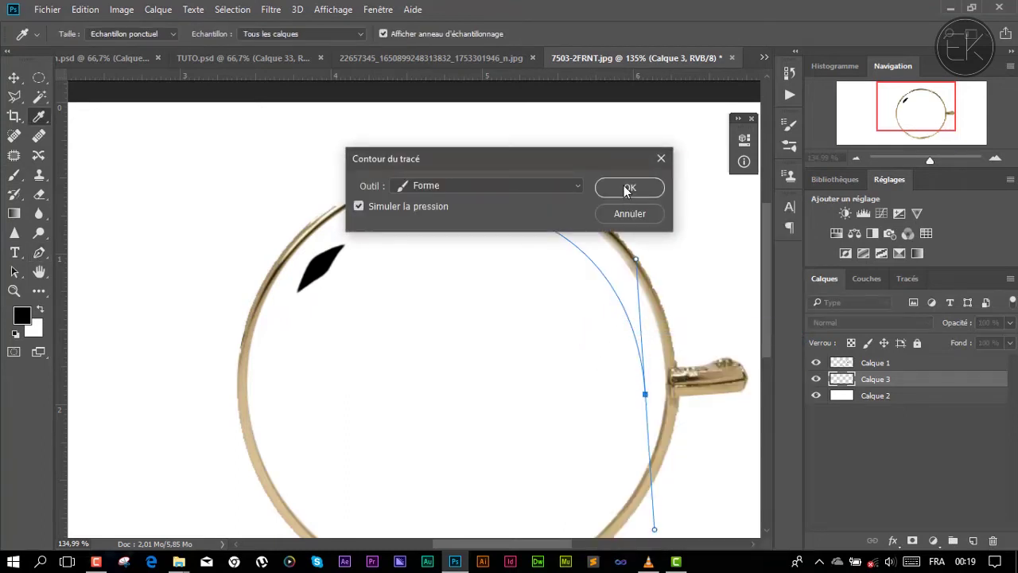
{"action": "left_click", "coordinate": [627, 189]}
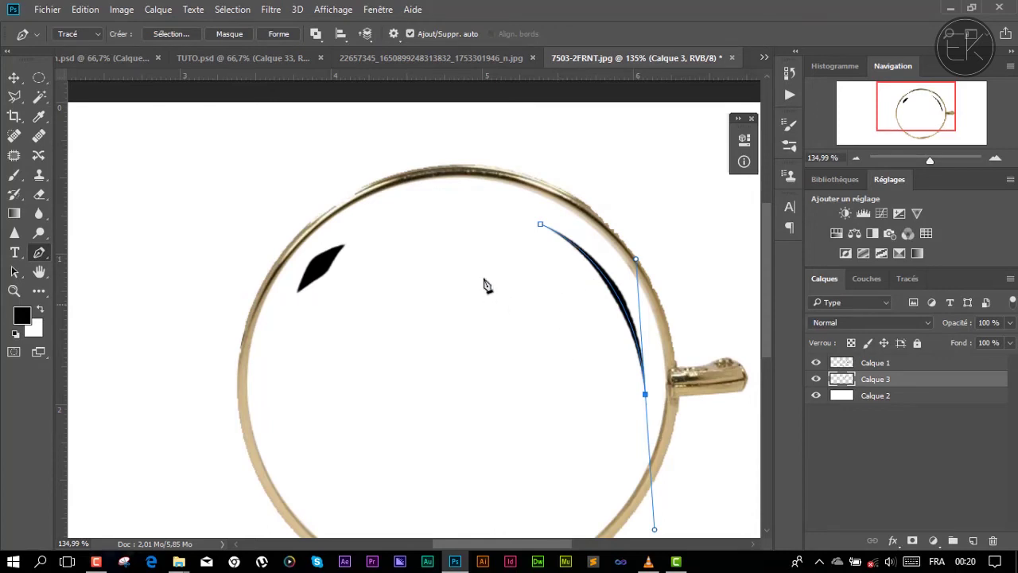
{"action": "right_click", "coordinate": [589, 293]}
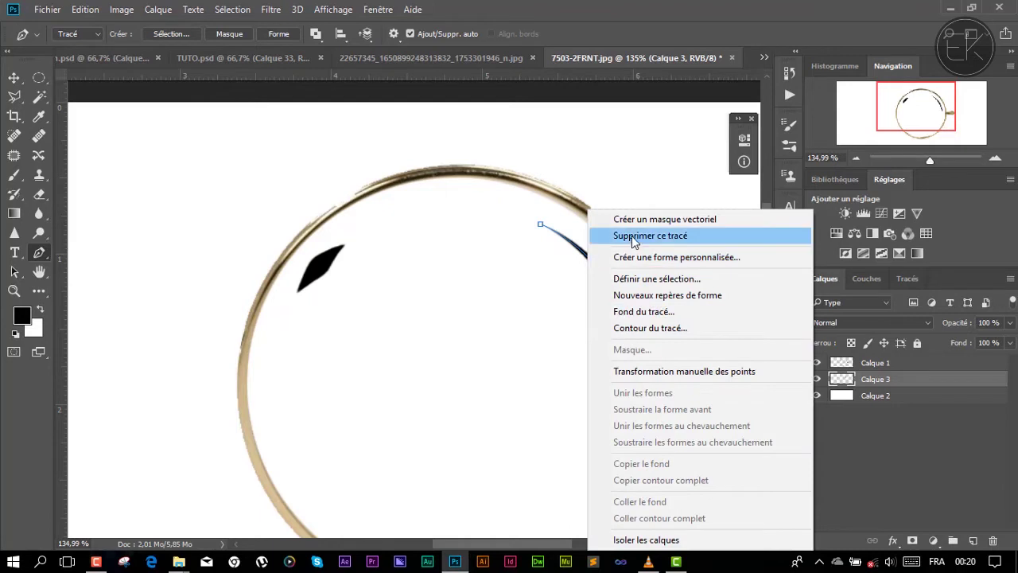
{"action": "left_click", "coordinate": [601, 235]}
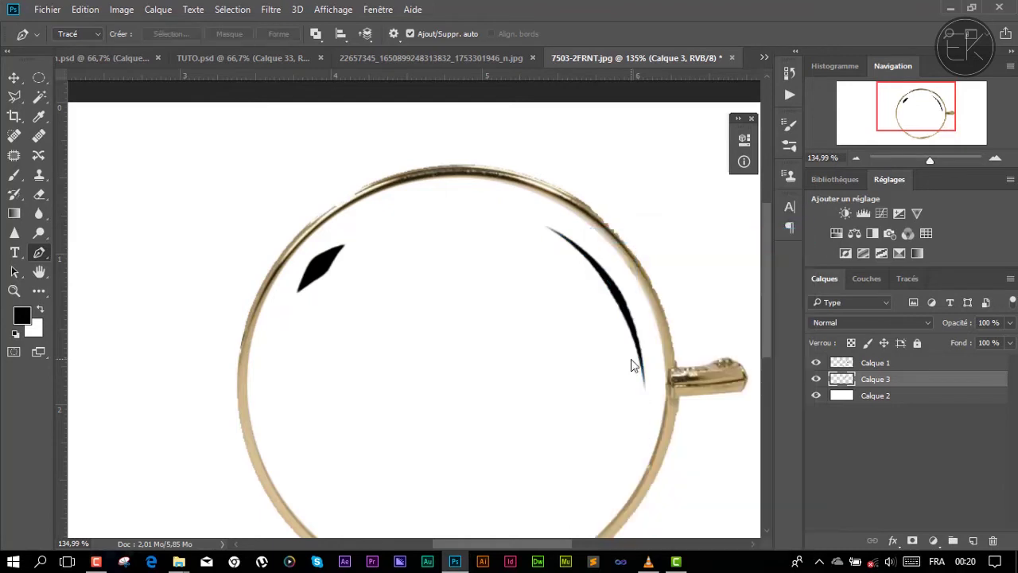
{"action": "left_click", "coordinate": [819, 381]}
- Show Calque 3 again, keep black as foreground, and hide the white Calque 2 background
{"action": "left_click", "coordinate": [819, 381]}
{"action": "left_click", "coordinate": [40, 311]}
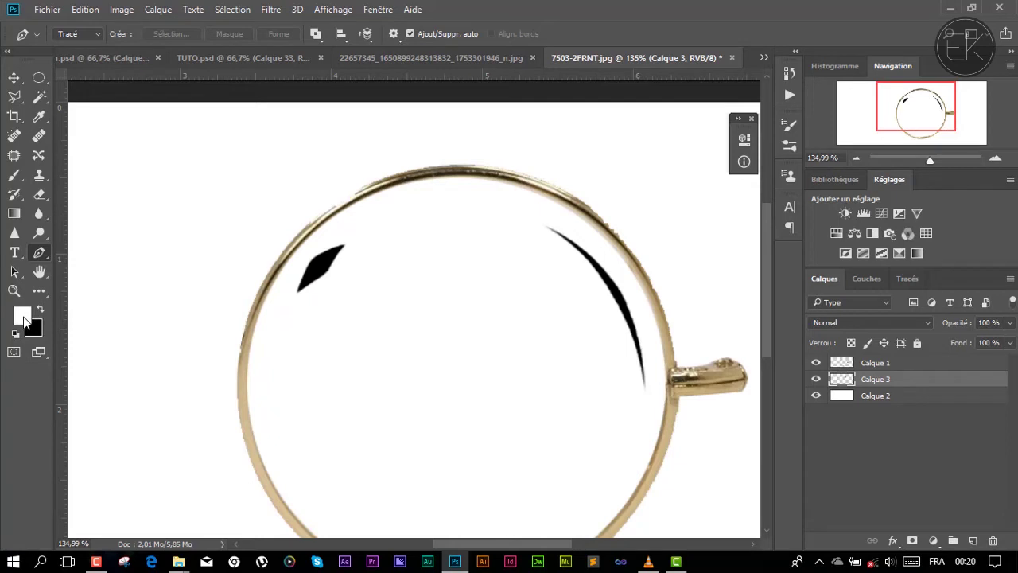
{"action": "left_click", "coordinate": [40, 310]}
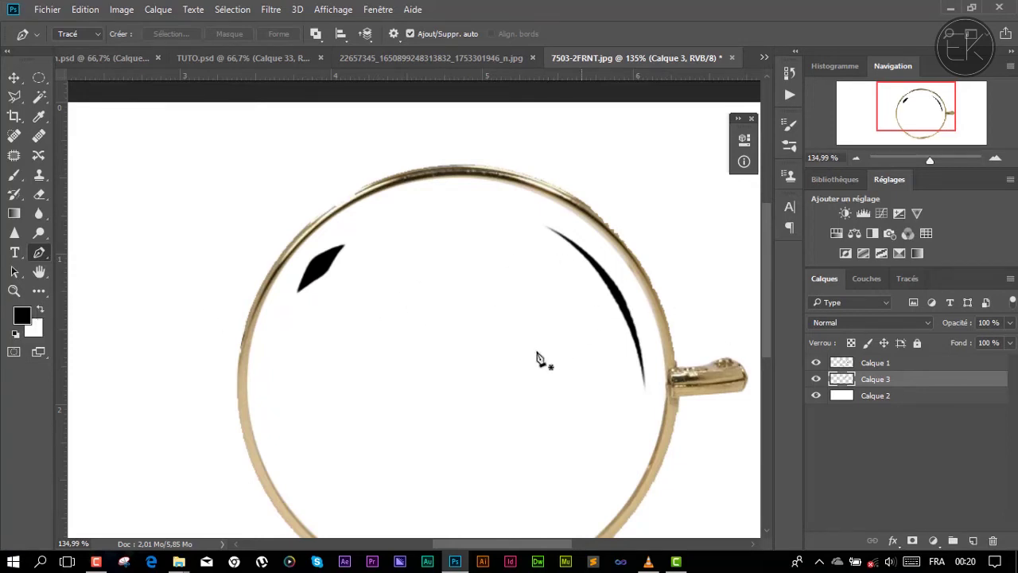
{"action": "left_click", "coordinate": [819, 398]}
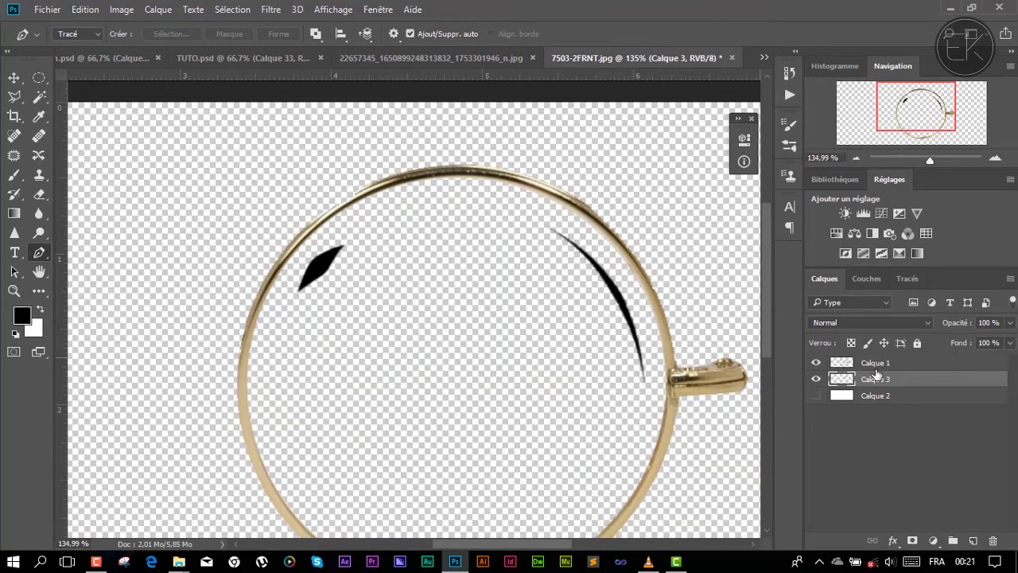
{"action": "left_click", "coordinate": [819, 379]}
- Give Calque 3 a white (ffffff) Incrustation couleur so both streaks read as reflections
{"action": "key", "text": "h"}
{"action": "double_click", "coordinate": [939, 379]}
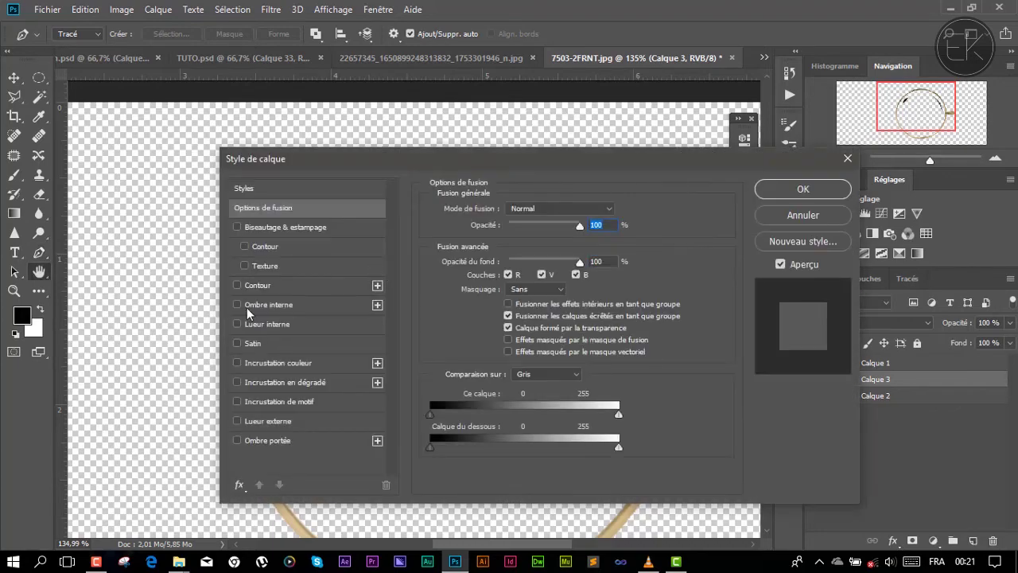
{"action": "left_click", "coordinate": [268, 362]}
{"action": "left_click", "coordinate": [622, 210]}
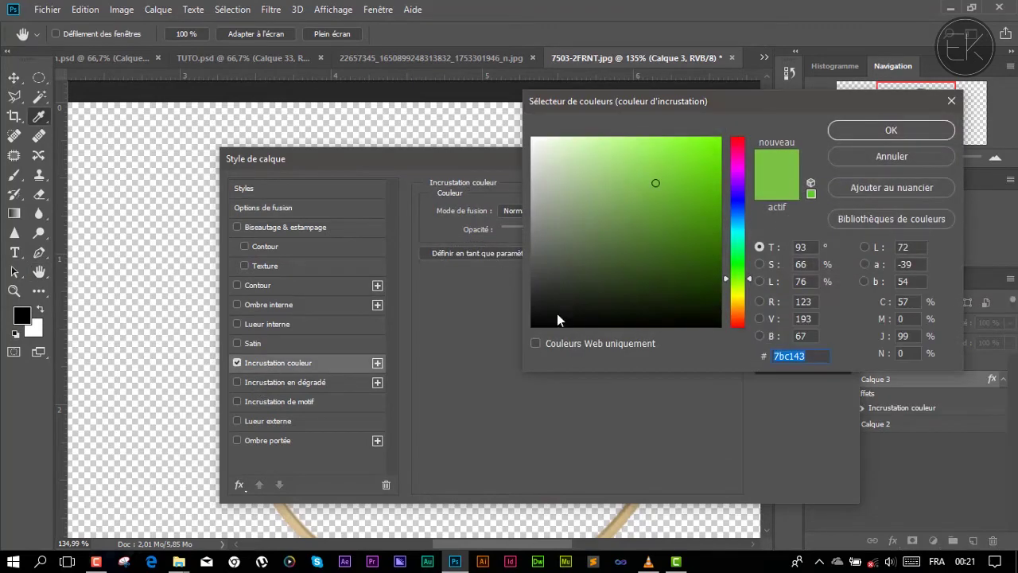
{"action": "left_click_drag", "start_coordinate": [538, 190], "coordinate": [531, 137]}
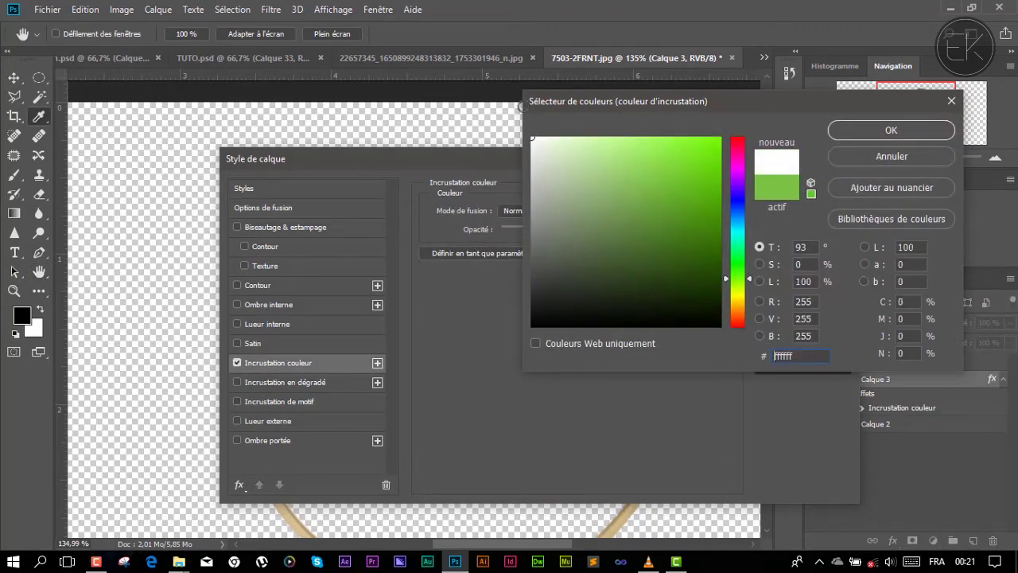
{"action": "left_click", "coordinate": [907, 129]}
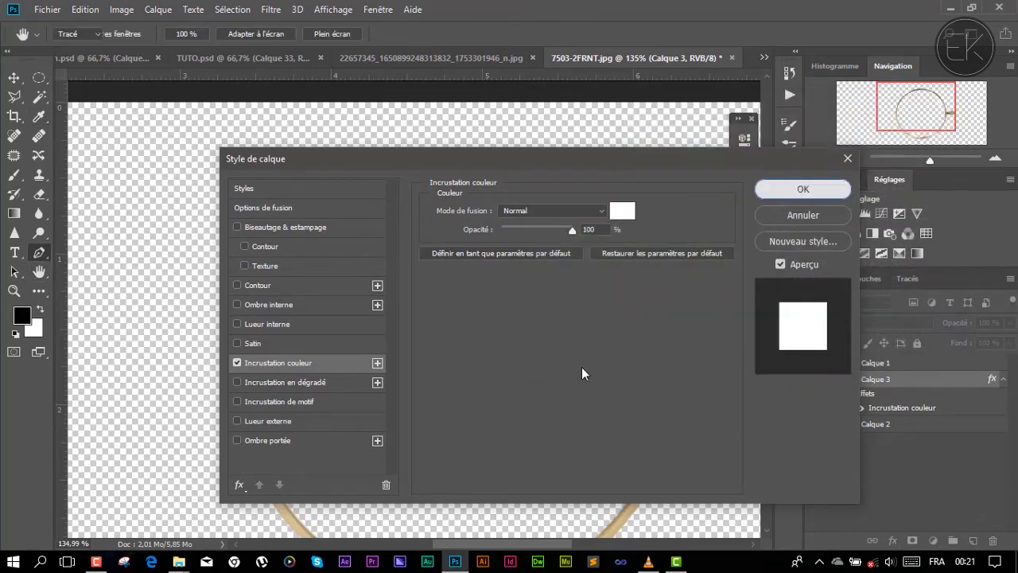
{"action": "key", "text": "Return"}
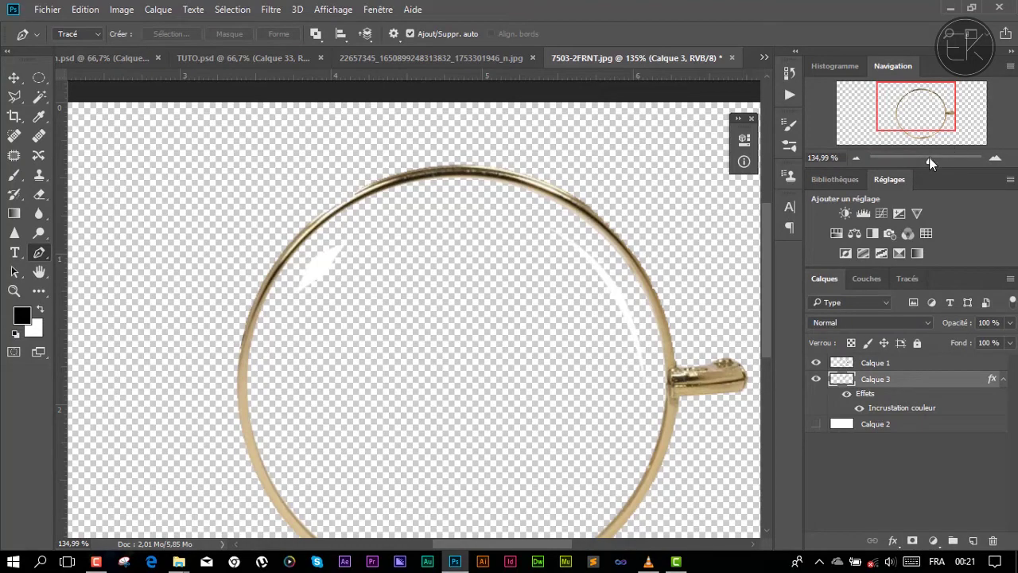
{"action": "left_click_drag", "start_coordinate": [931, 163], "coordinate": [929, 163]}
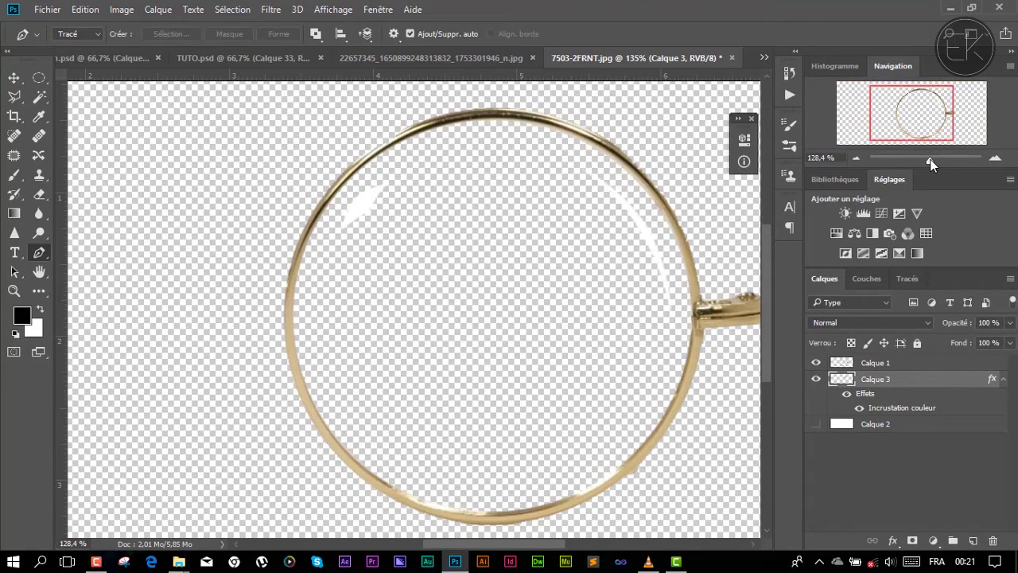
{"action": "left_click_drag", "start_coordinate": [930, 163], "coordinate": [927, 163]}
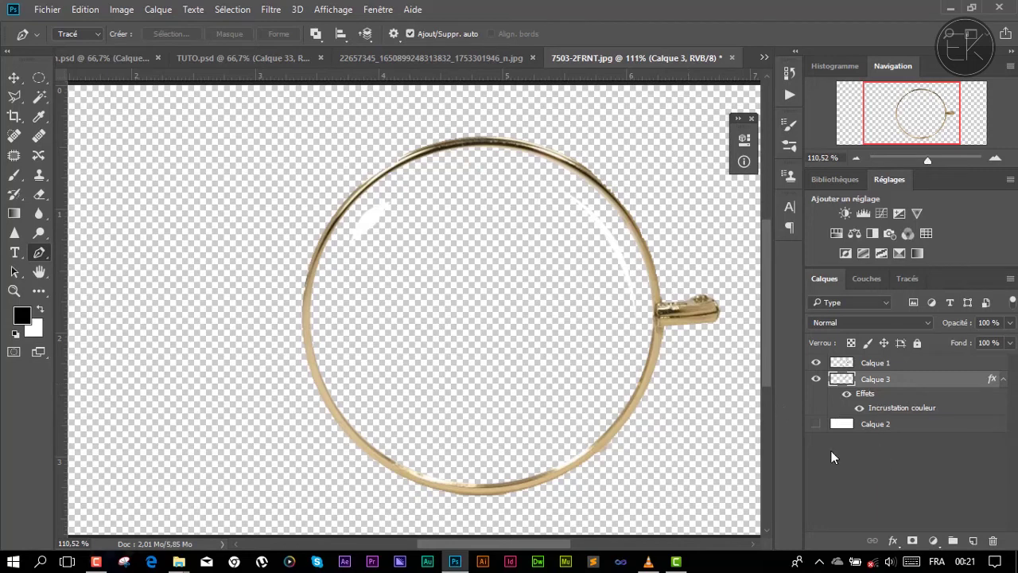
{"action": "left_click", "coordinate": [14, 77]}
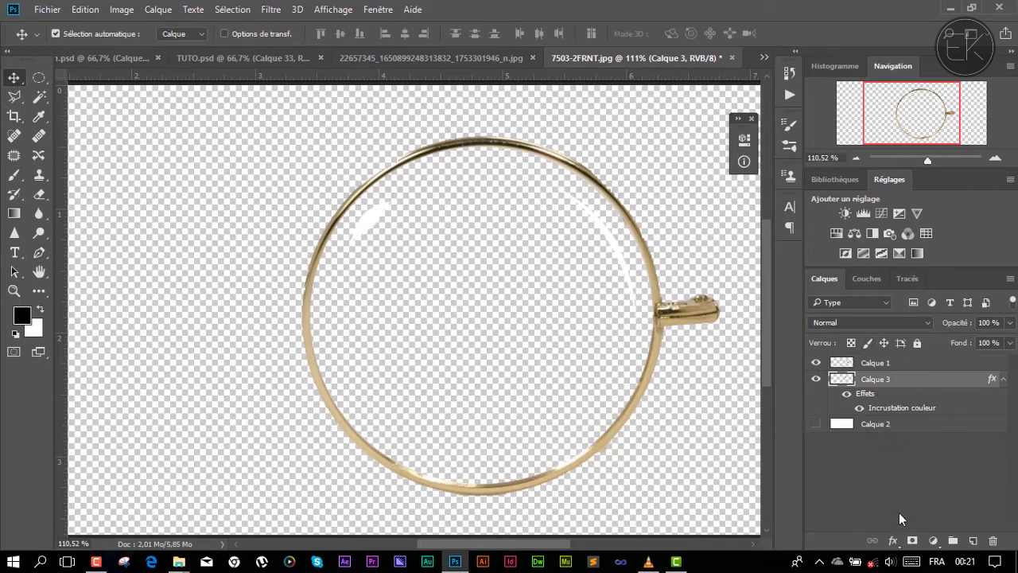
- Stamp the visible ring into a new top layer, hide the originals, and drag it into TUTO.psd
{"action": "key", "text": "ctrl"}
{"action": "key", "text": "ctrl+shift+alt+n"}
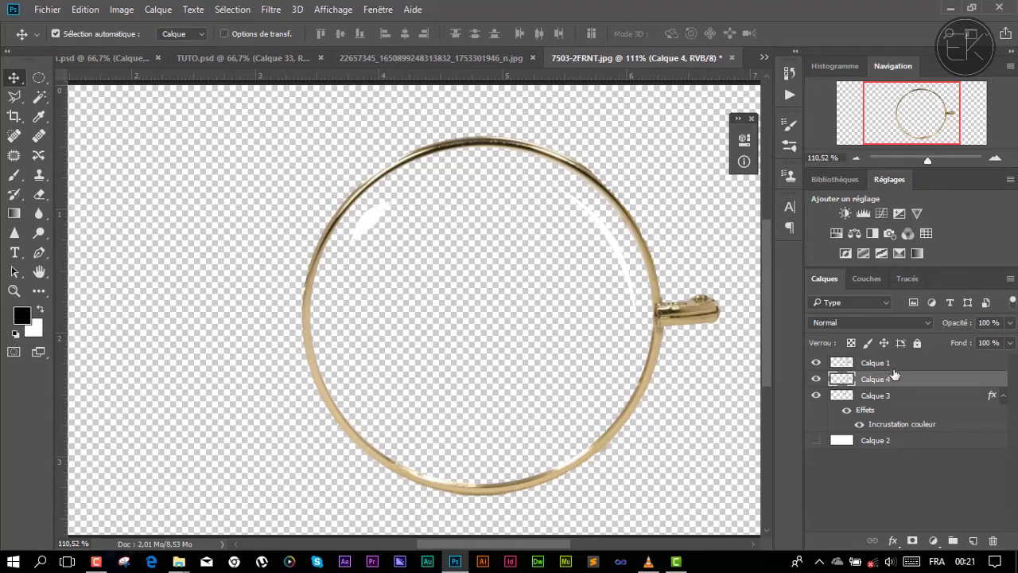
{"action": "left_click_drag", "start_coordinate": [894, 375], "coordinate": [895, 360]}
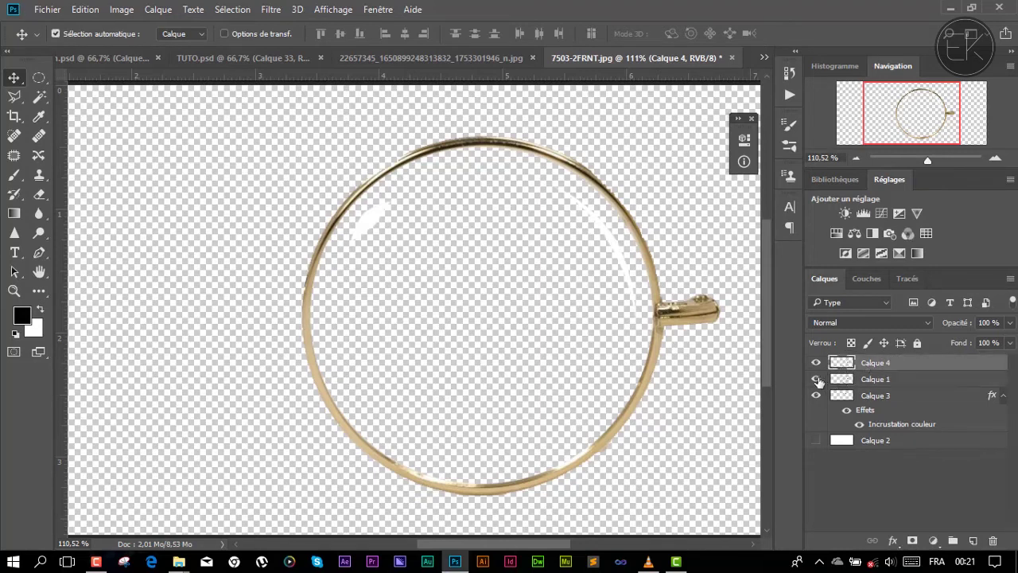
{"action": "left_click_drag", "start_coordinate": [817, 380], "coordinate": [819, 459]}
{"action": "mouse_move", "coordinate": [373, 164]}
{"action": "left_mouse_down"}
{"action": "mouse_move", "coordinate": [310, 80]}
{"action": "mouse_move", "coordinate": [207, 56]}
{"action": "mouse_move", "coordinate": [459, 280]}
{"action": "left_mouse_up"}
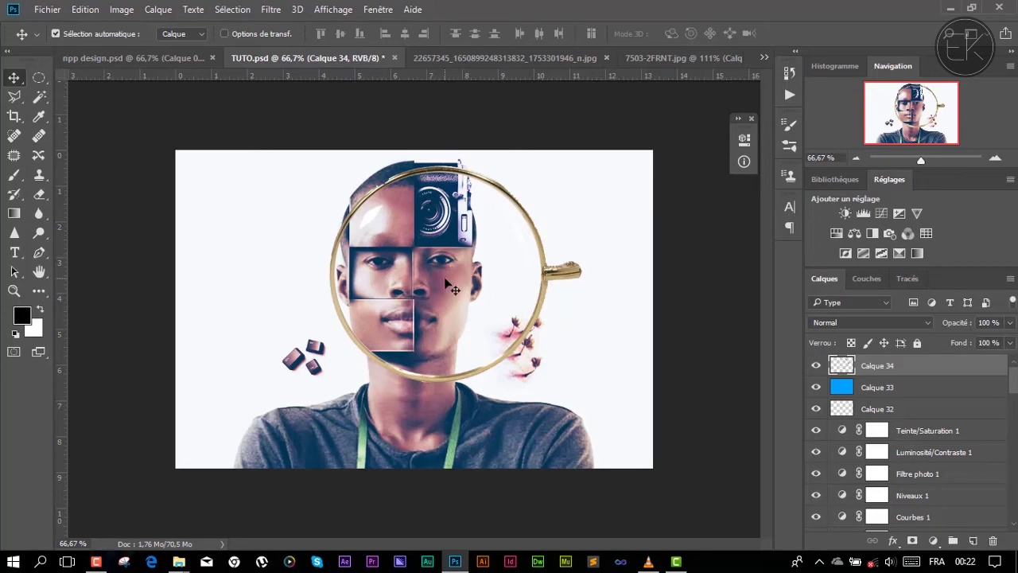
- Scale the gold ring to 23% with proportions locked and place it over the right eye
{"action": "key", "text": "ctrl+t"}
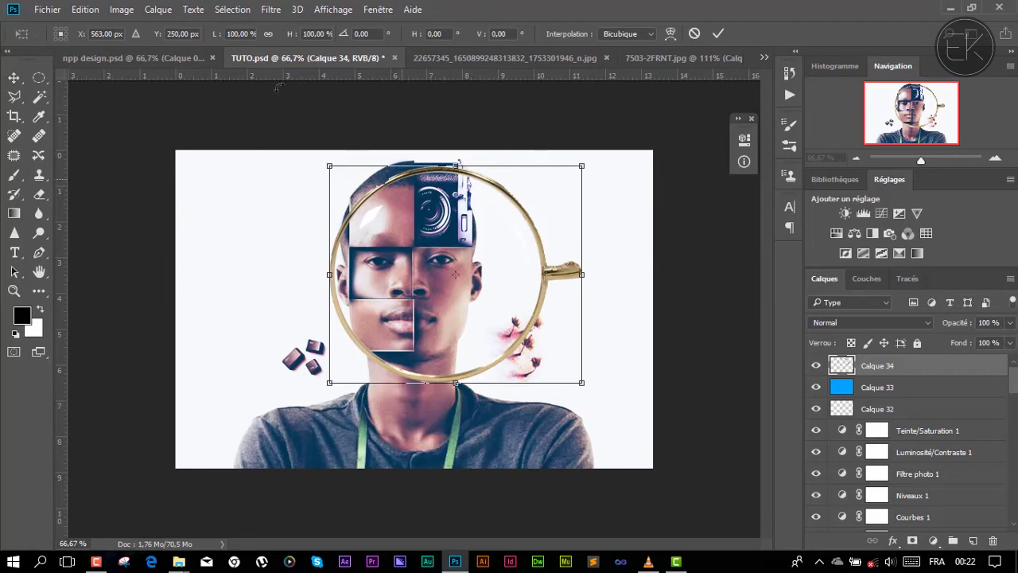
{"action": "left_click", "coordinate": [268, 33]}
{"action": "left_click_drag", "start_coordinate": [289, 37], "coordinate": [231, 43]}
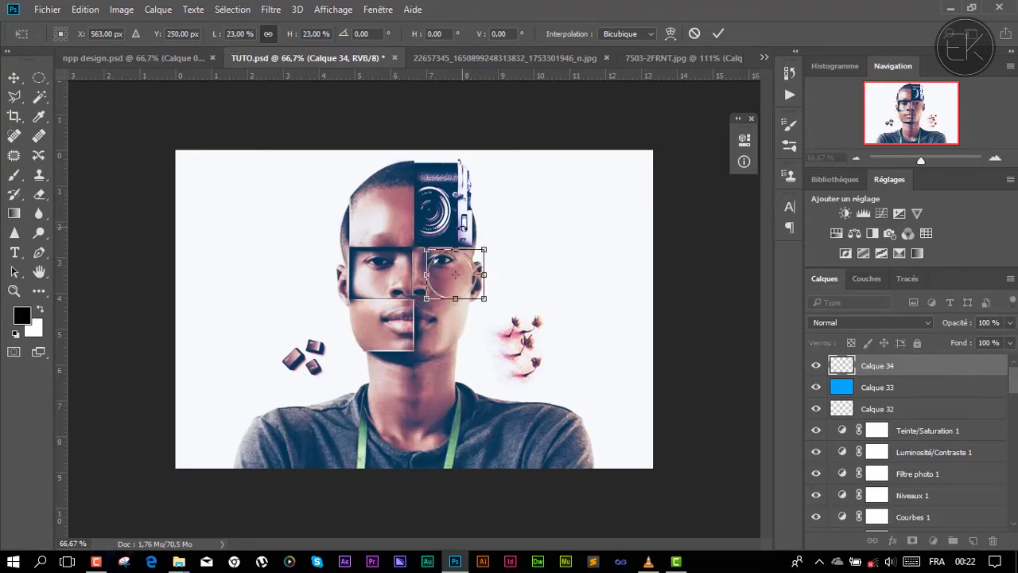
{"action": "key", "text": "ctrl+plus"}
{"action": "key", "text": "ctrl+plus"}
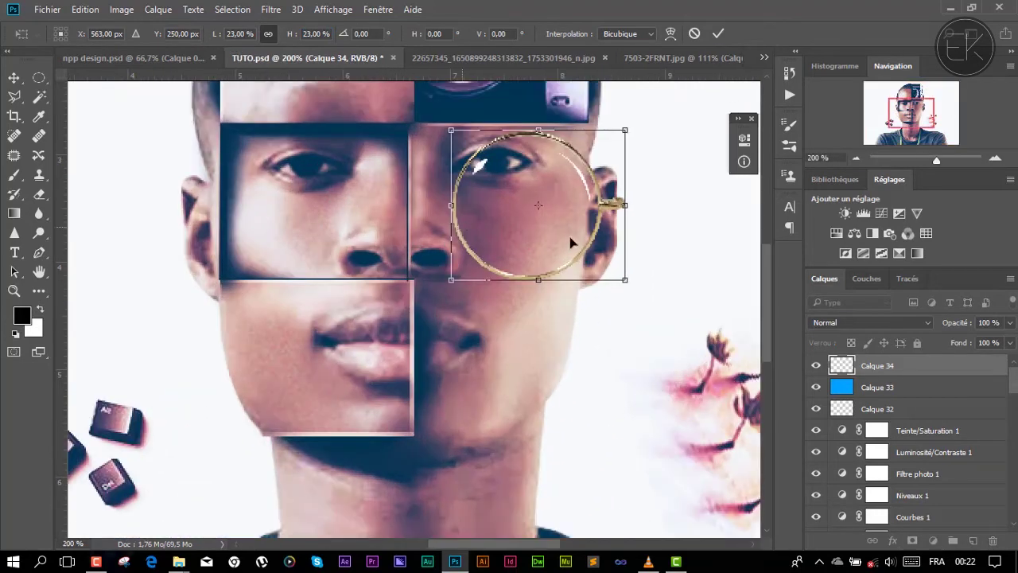
{"action": "left_click_drag", "start_coordinate": [590, 214], "coordinate": [539, 285]}
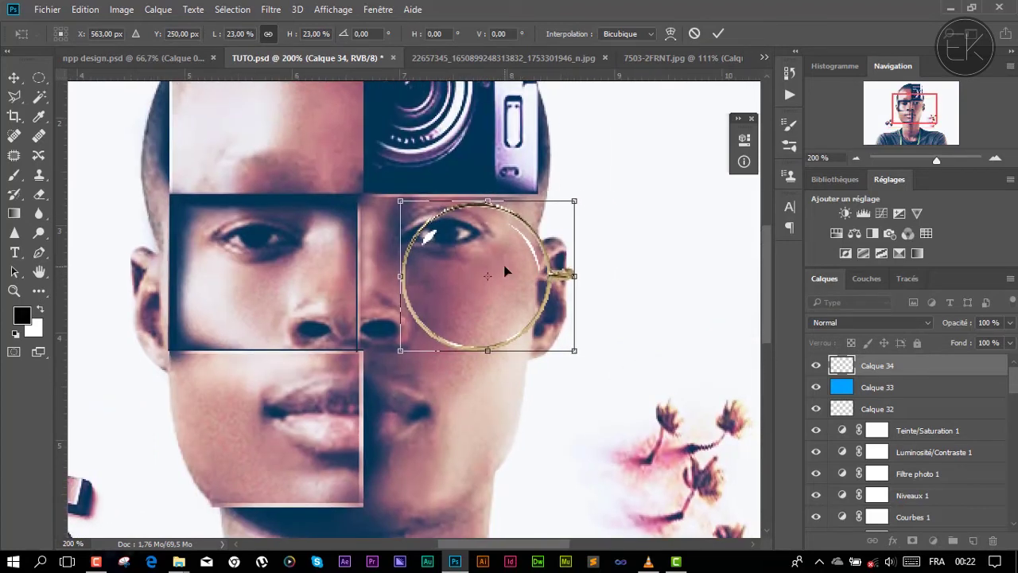
{"action": "mouse_move", "coordinate": [484, 265]}
{"action": "left_mouse_down"}
{"action": "mouse_move", "coordinate": [445, 242]}
{"action": "mouse_move", "coordinate": [469, 235]}
{"action": "left_mouse_up"}
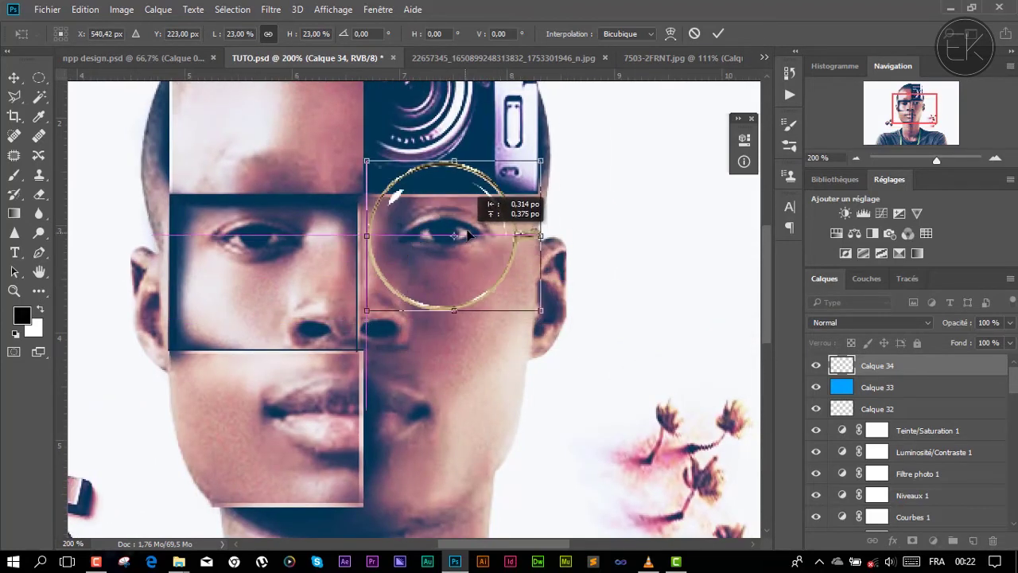
{"action": "left_click_drag", "start_coordinate": [467, 229], "coordinate": [468, 235]}
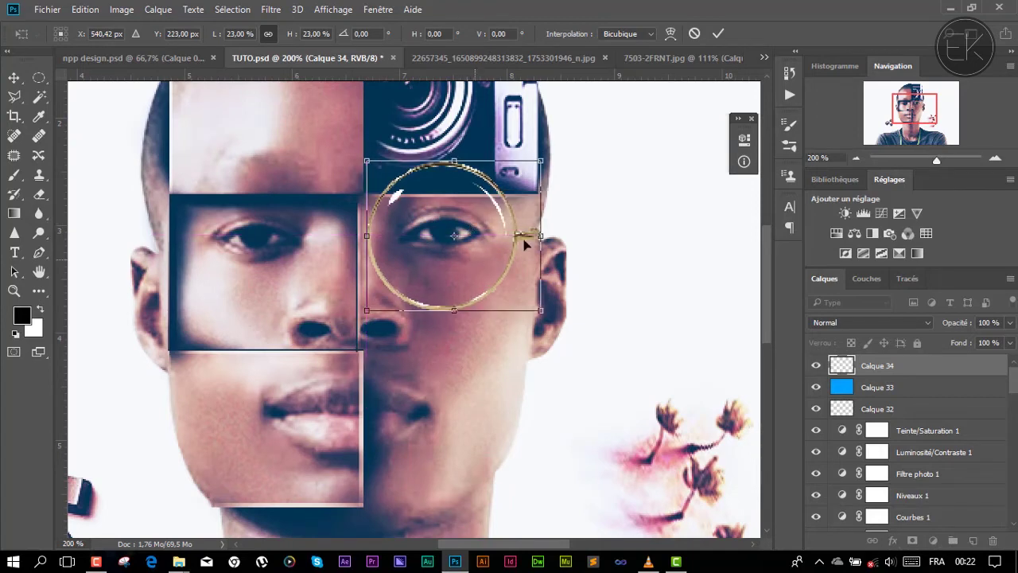
{"action": "left_click", "coordinate": [718, 34]}
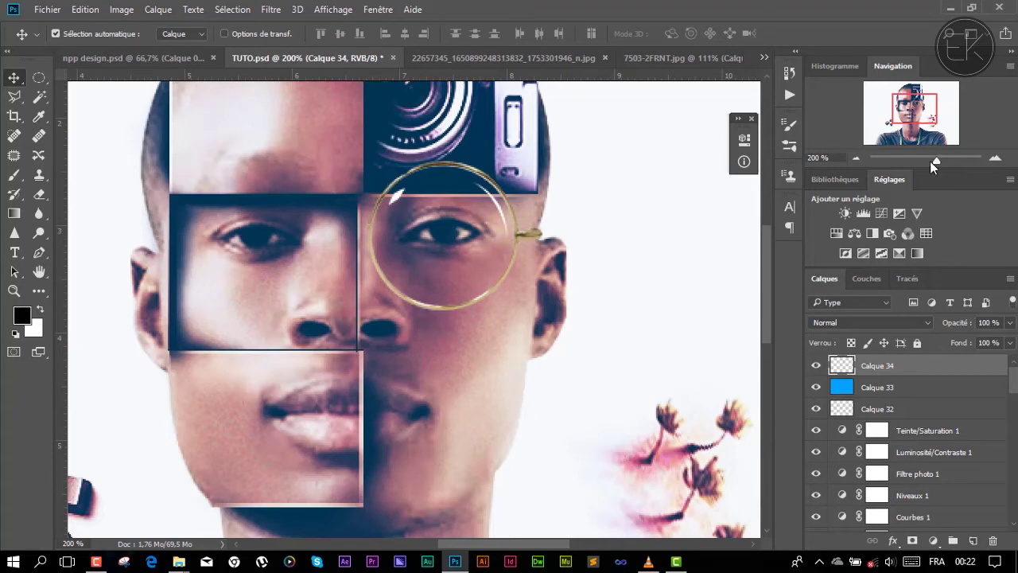
{"action": "mouse_move", "coordinate": [934, 161]}
{"action": "left_mouse_down"}
{"action": "mouse_move", "coordinate": [920, 163]}
{"action": "mouse_move", "coordinate": [937, 163]}
{"action": "left_mouse_up"}
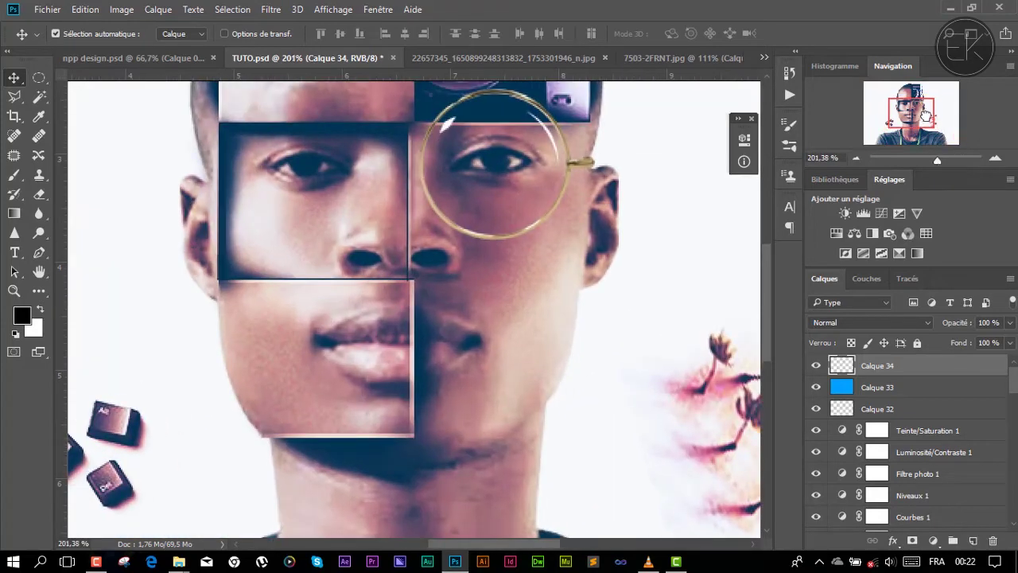
{"action": "left_click_drag", "start_coordinate": [925, 117], "coordinate": [929, 112]}
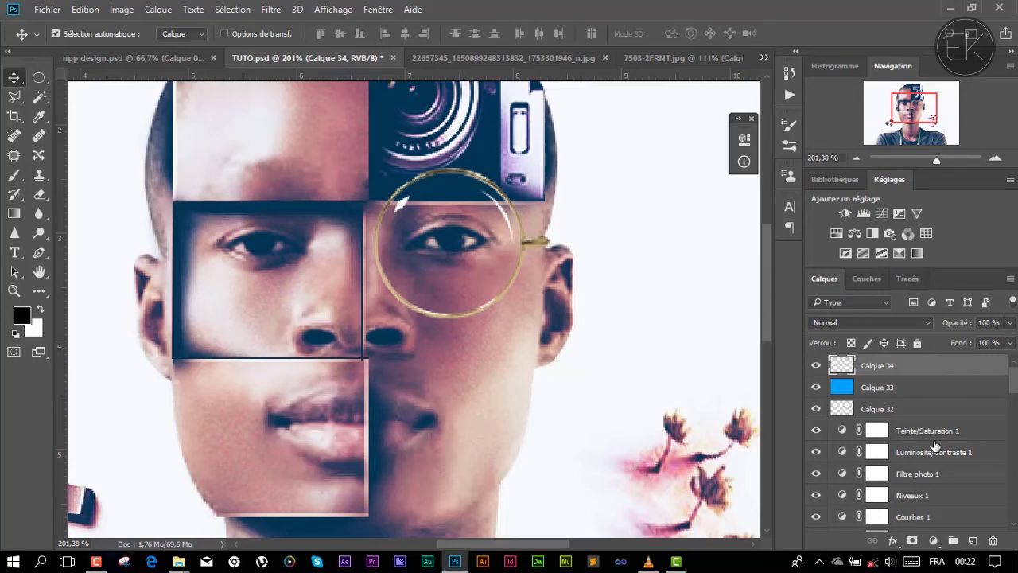
- Give Calque 34 an Ombre portée: 64% opacity, 0 px distance, 6% spread, 6 px size
{"action": "key", "text": "h"}
{"action": "double_click", "coordinate": [954, 365]}
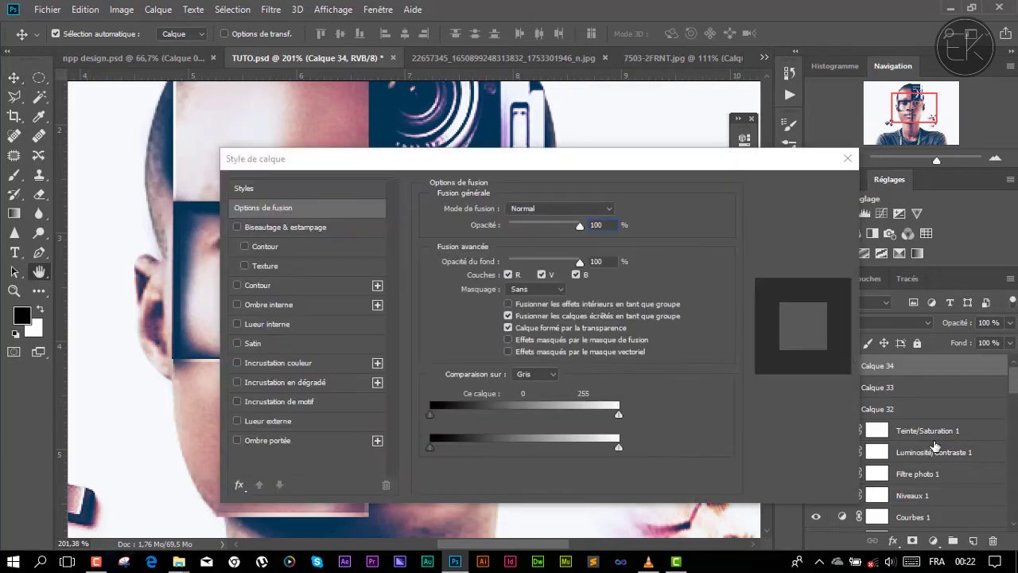
{"action": "mouse_move", "coordinate": [489, 159]}
{"action": "left_mouse_down"}
{"action": "mouse_move", "coordinate": [905, 152]}
{"action": "mouse_move", "coordinate": [873, 132]}
{"action": "left_mouse_up"}
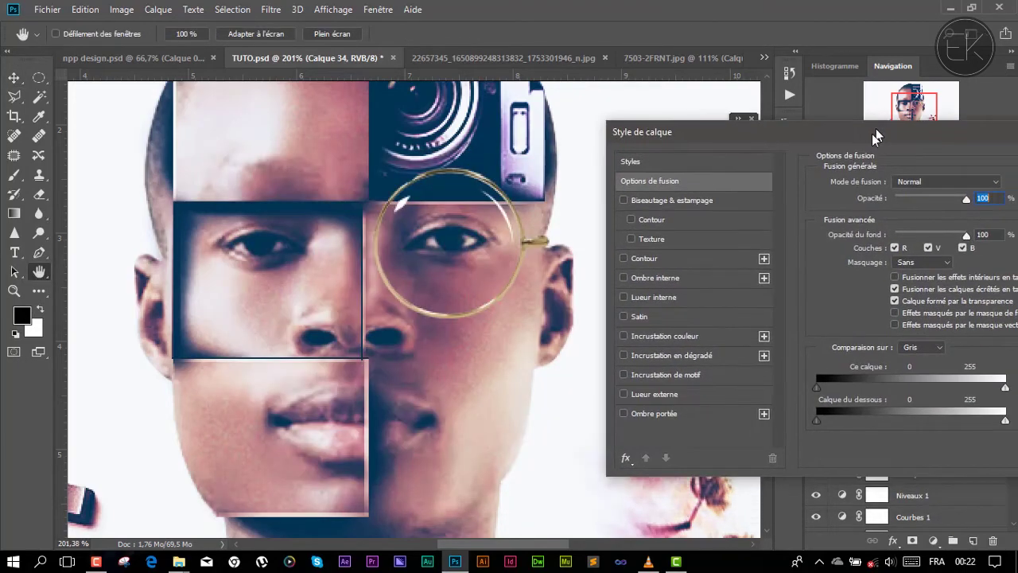
{"action": "left_click", "coordinate": [656, 413]}
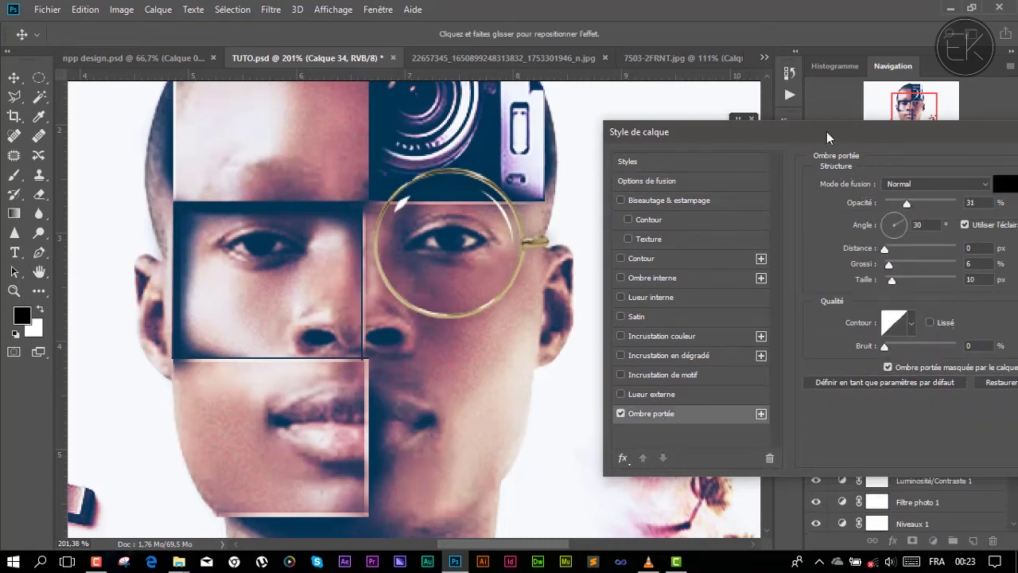
{"action": "left_click_drag", "start_coordinate": [830, 133], "coordinate": [791, 138]}
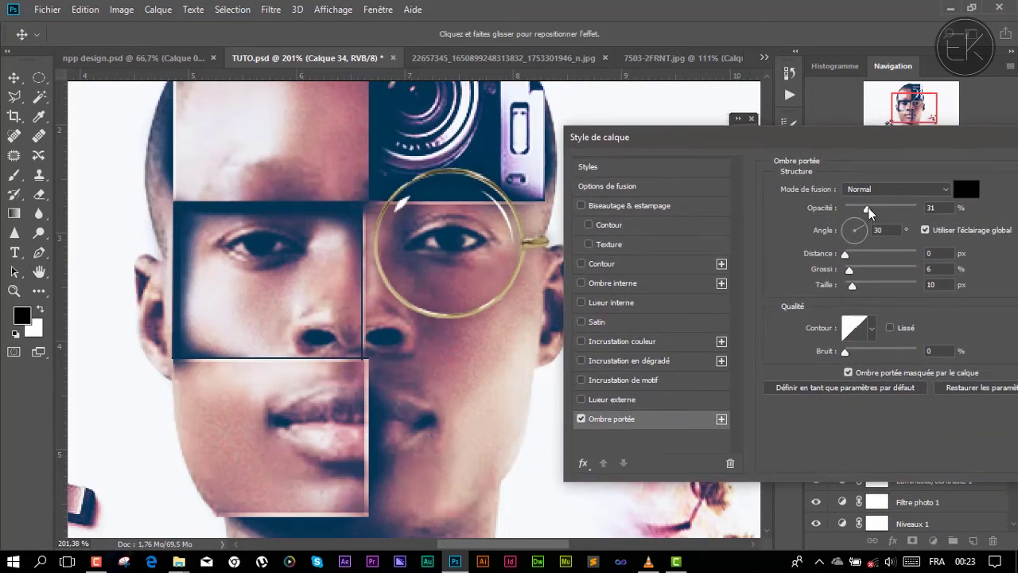
{"action": "left_click_drag", "start_coordinate": [868, 210], "coordinate": [890, 210]}
{"action": "left_click_drag", "start_coordinate": [853, 284], "coordinate": [852, 288]}
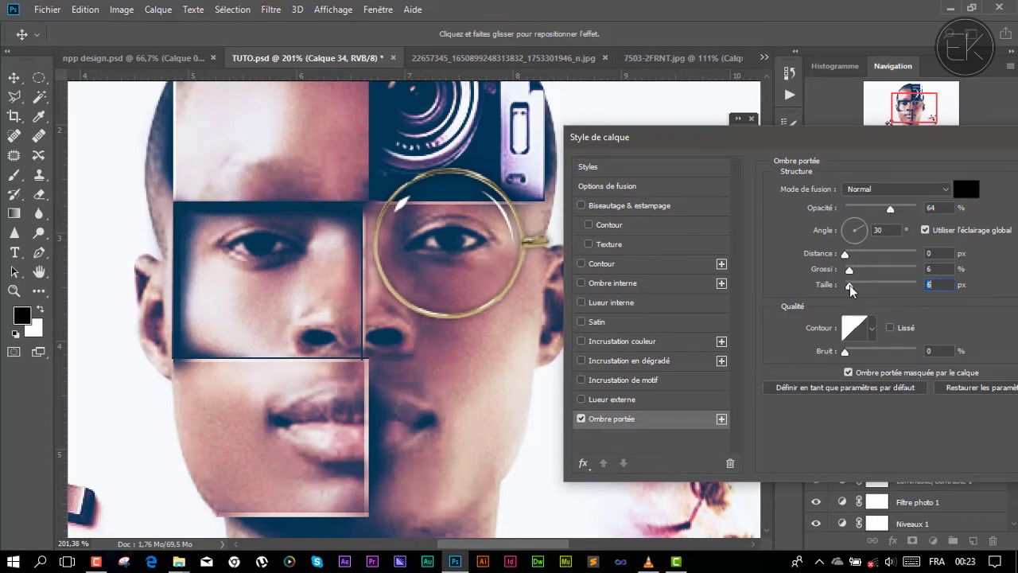
{"action": "left_click_drag", "start_coordinate": [864, 142], "coordinate": [688, 162]}
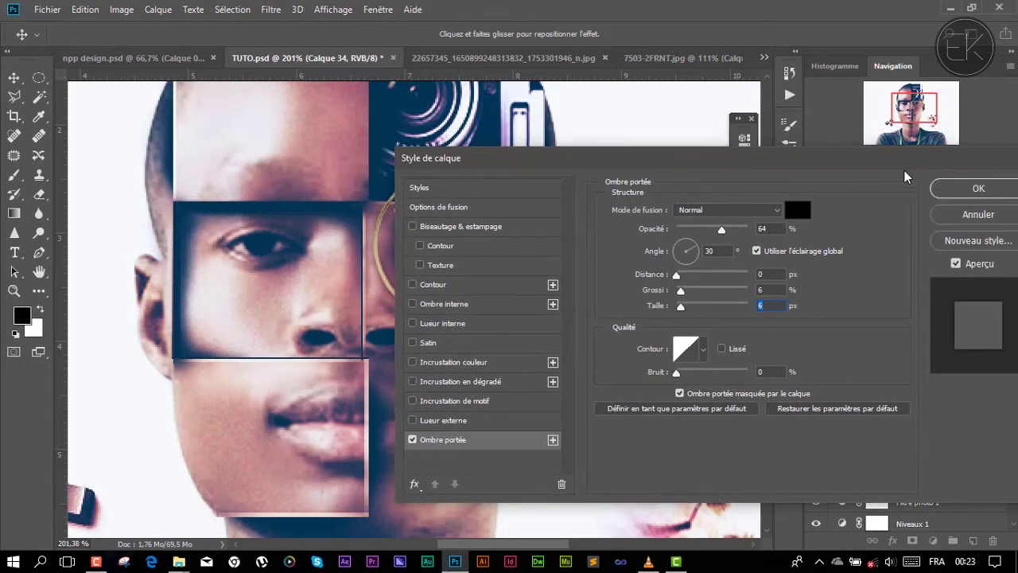
{"action": "left_click", "coordinate": [909, 186]}
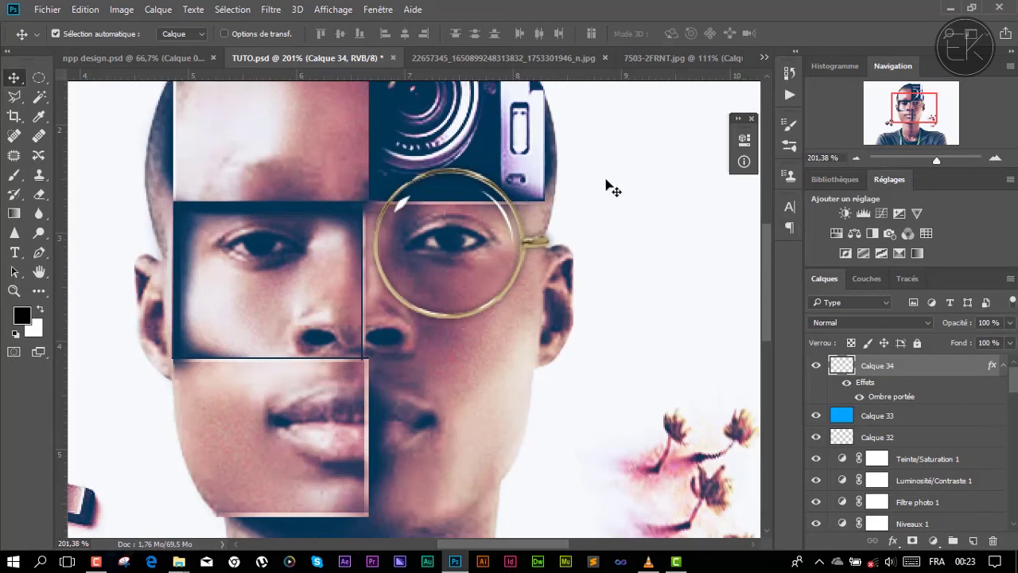
{"action": "left_click_drag", "start_coordinate": [933, 160], "coordinate": [922, 161]}
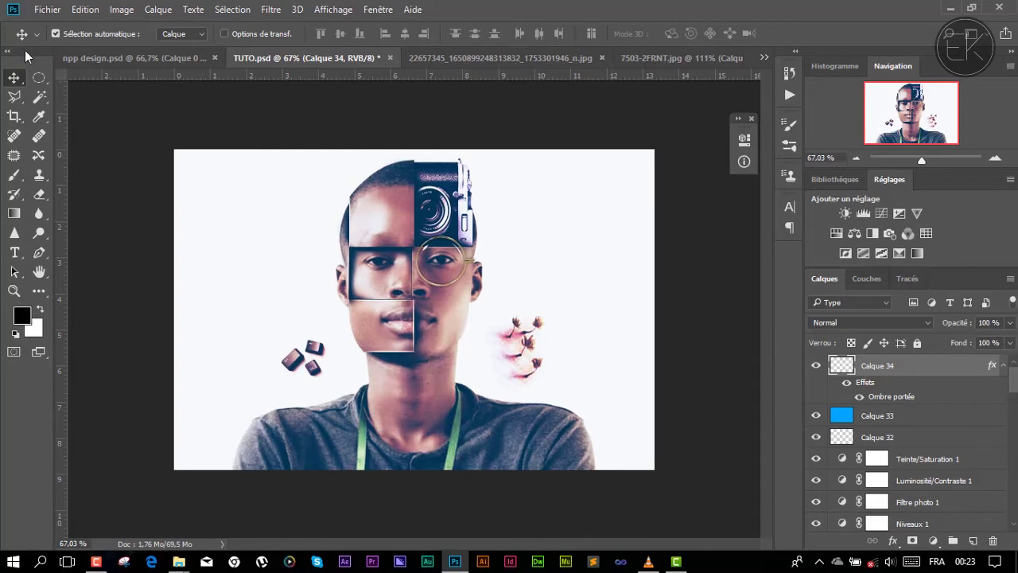
{"action": "left_click", "coordinate": [85, 57]}
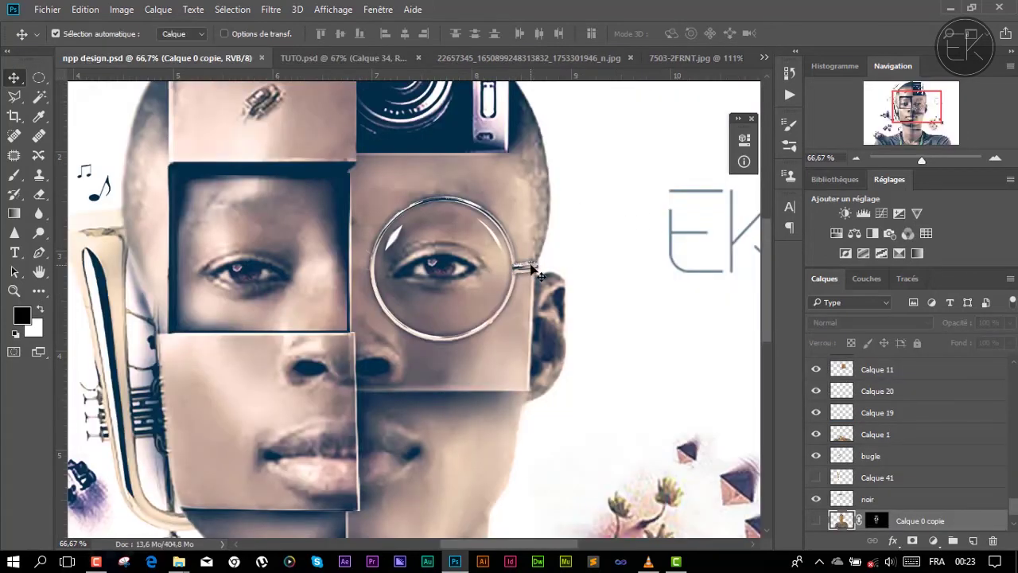
{"action": "key", "text": "ctrl+1"}
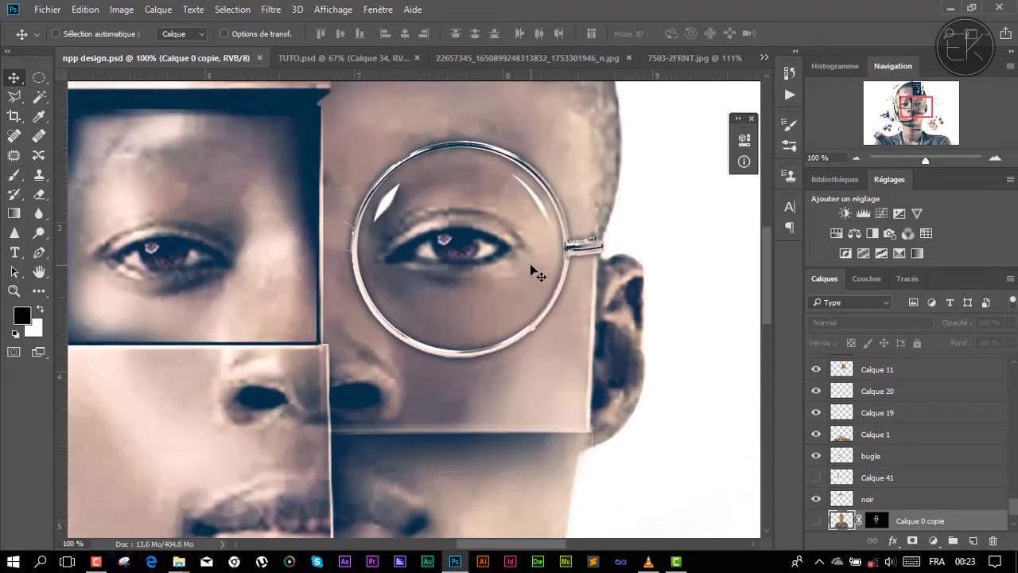
{"action": "key", "text": "ctrl+minus"}
{"action": "key", "text": "ctrl+minus"}
{"action": "key", "text": "ctrl+minus"}
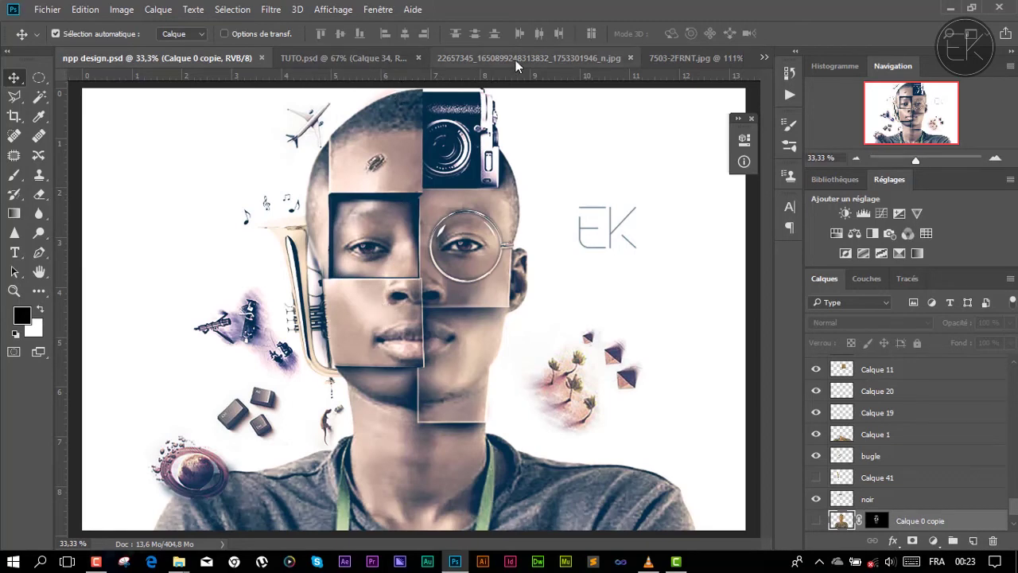
{"action": "left_click", "coordinate": [680, 59]}
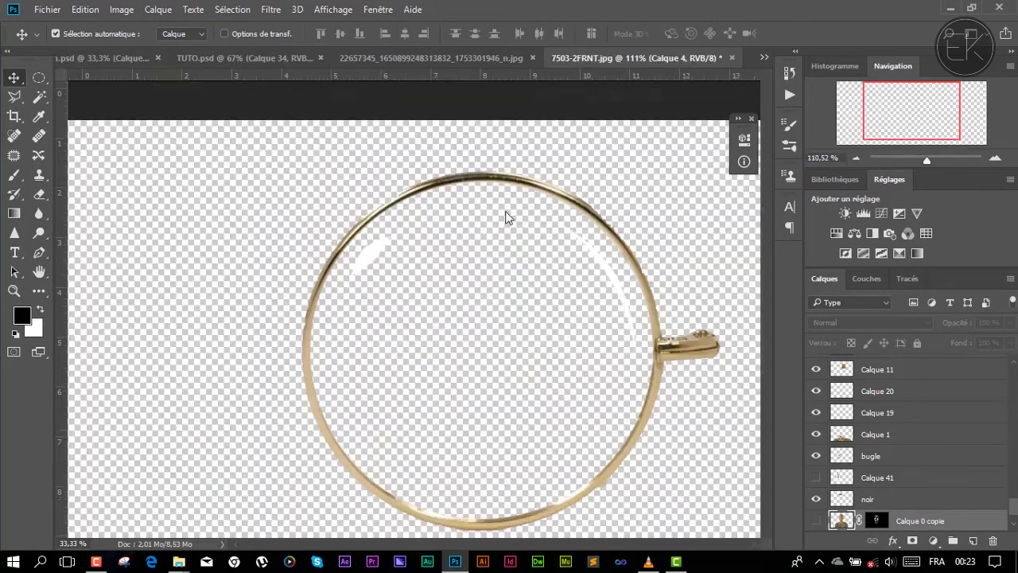
{"action": "left_click", "coordinate": [456, 59]}
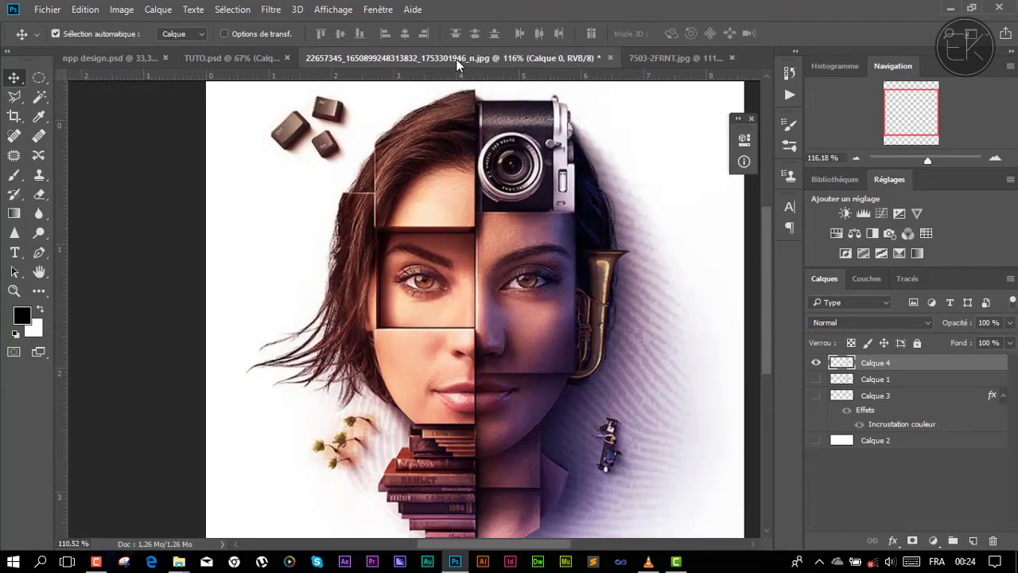
{"action": "left_click", "coordinate": [227, 59]}
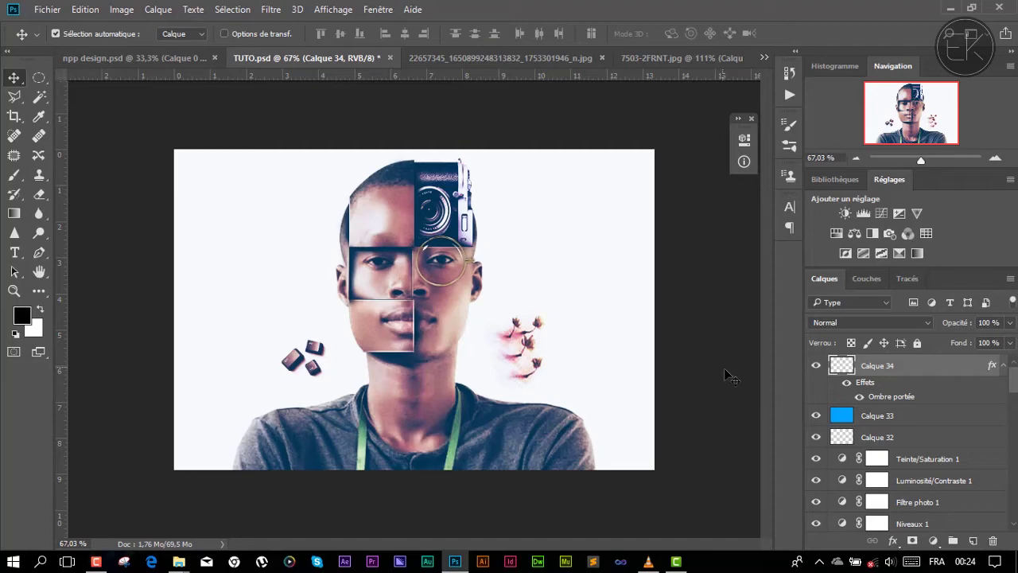
- Move Calque 34 below the blue Calque 33 overlay in the Layers panel
{"action": "left_click", "coordinate": [942, 415]}
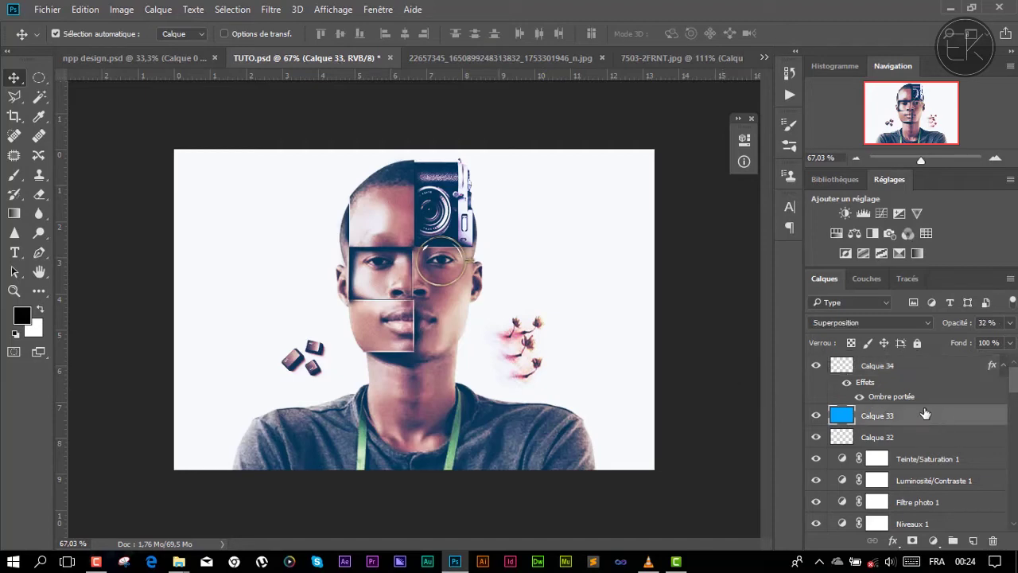
{"action": "left_click", "coordinate": [911, 367]}
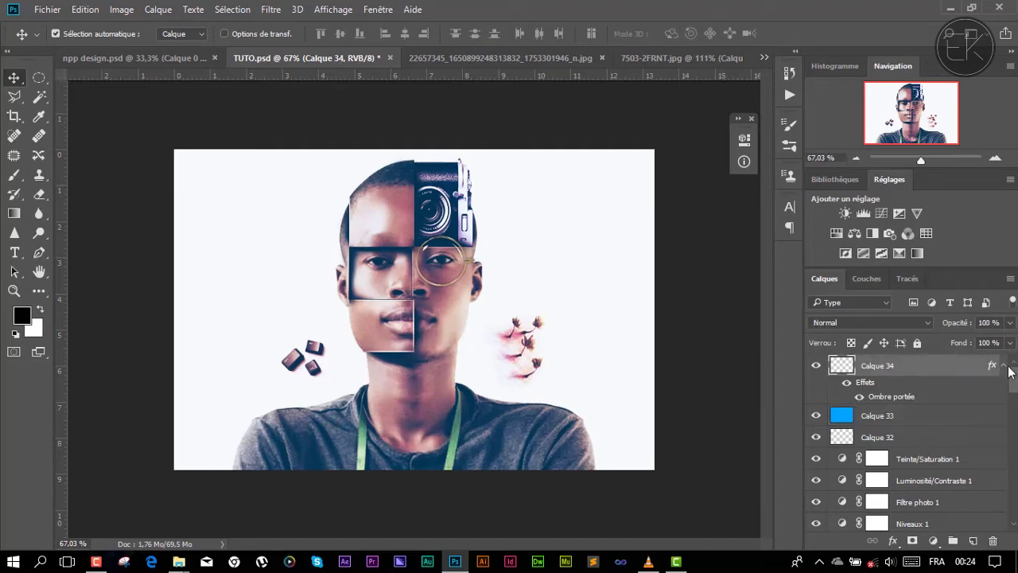
{"action": "left_click", "coordinate": [1002, 366]}
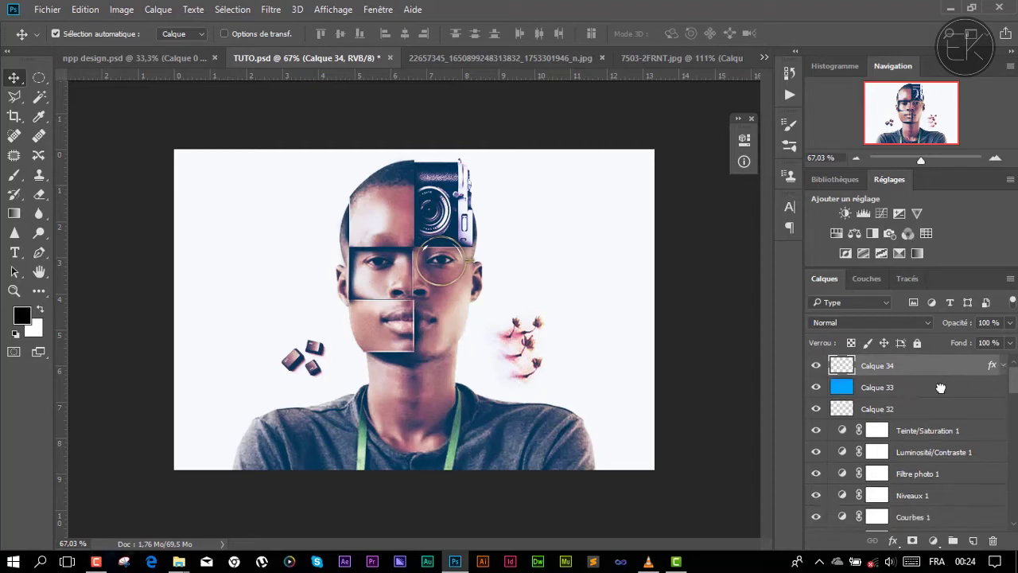
{"action": "left_click_drag", "start_coordinate": [946, 369], "coordinate": [939, 398]}
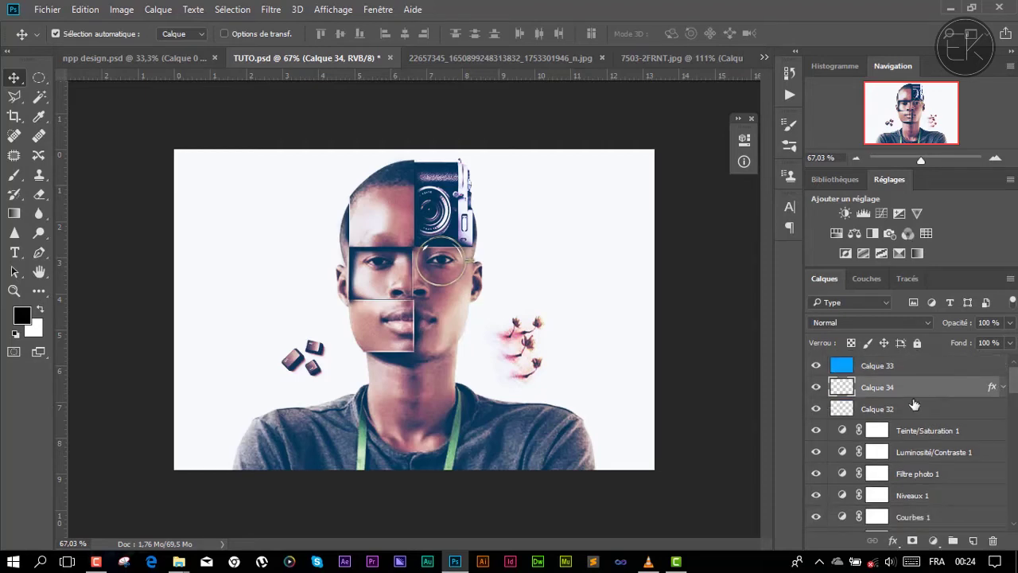
- Save the collage as a JPEG named TUTO1 in the Bureau folder
{"action": "left_click", "coordinate": [47, 9]}
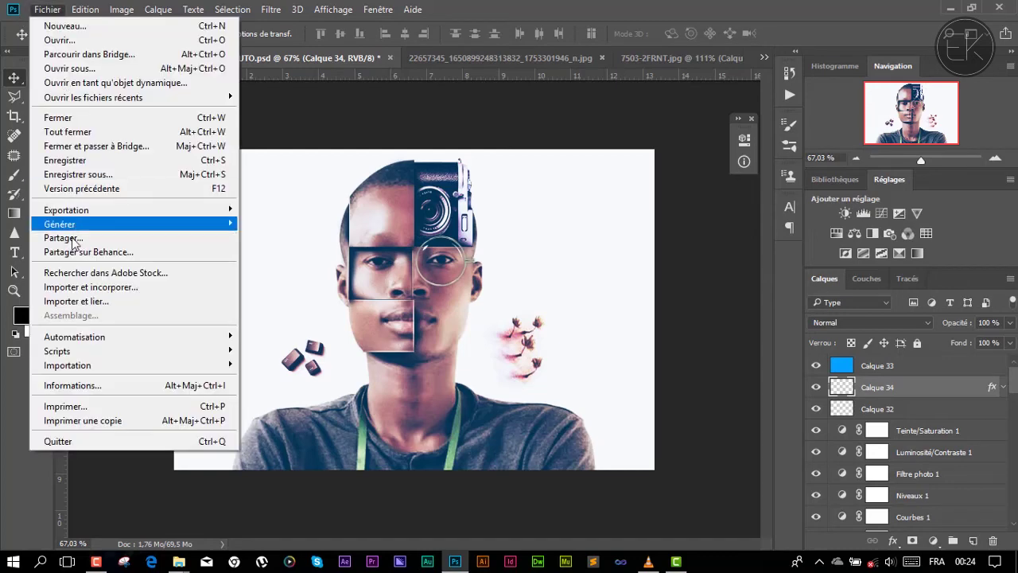
{"action": "left_click", "coordinate": [80, 174]}
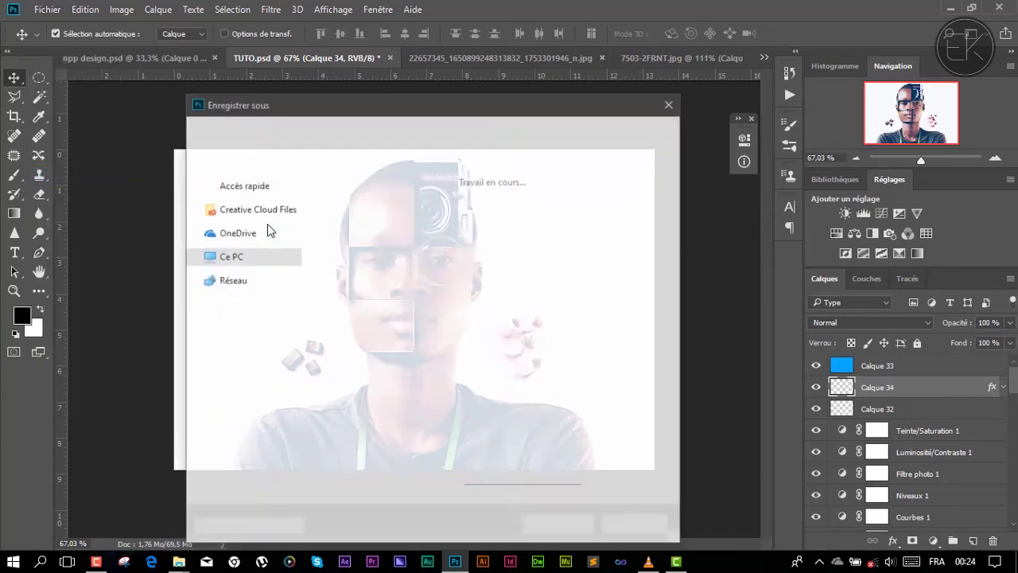
{"action": "left_click", "coordinate": [518, 392]}
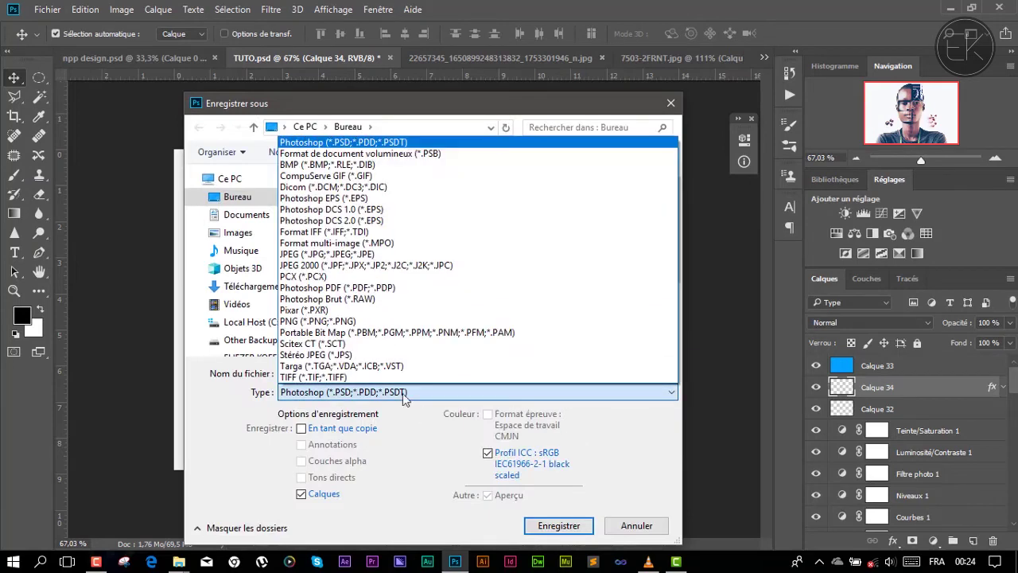
{"action": "left_click", "coordinate": [335, 261]}
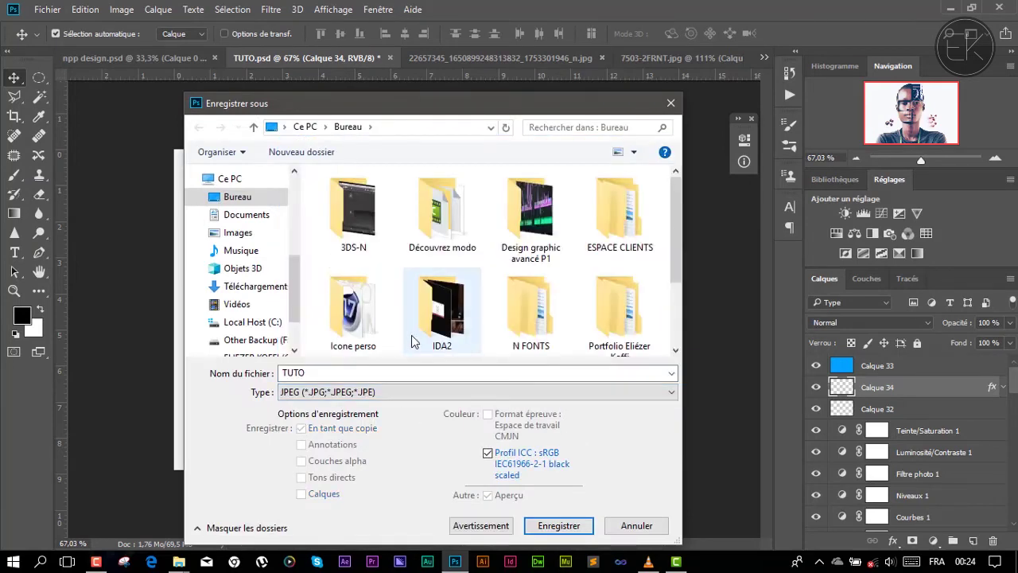
{"action": "double_click", "coordinate": [324, 372]}
{"action": "left_click", "coordinate": [324, 372]}
{"action": "type", "text": "1"}
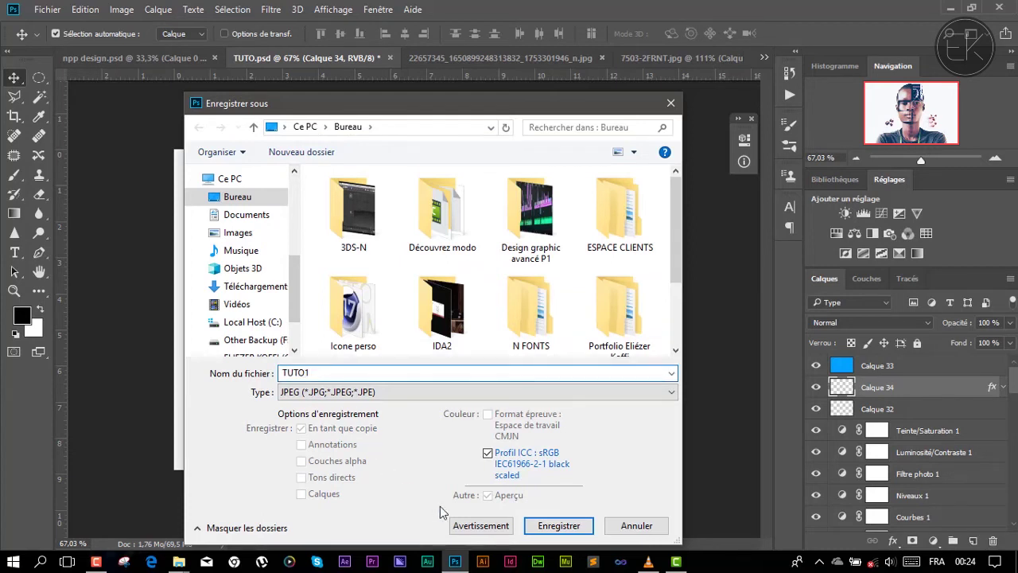
{"action": "left_click", "coordinate": [557, 527]}
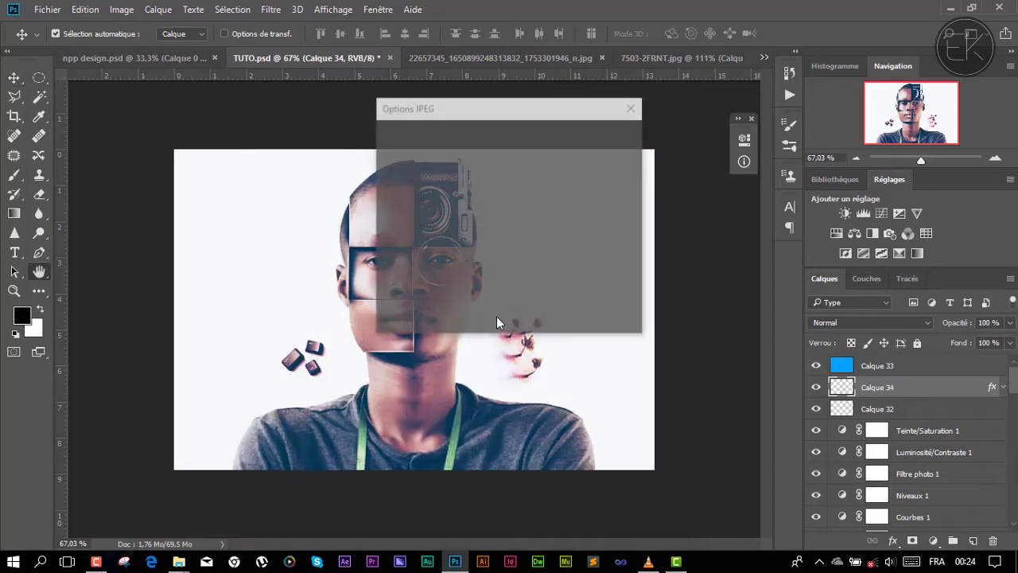
- Accept the JPEG options, then minimise the Camtasia and VLC windows
{"action": "left_click", "coordinate": [586, 137]}
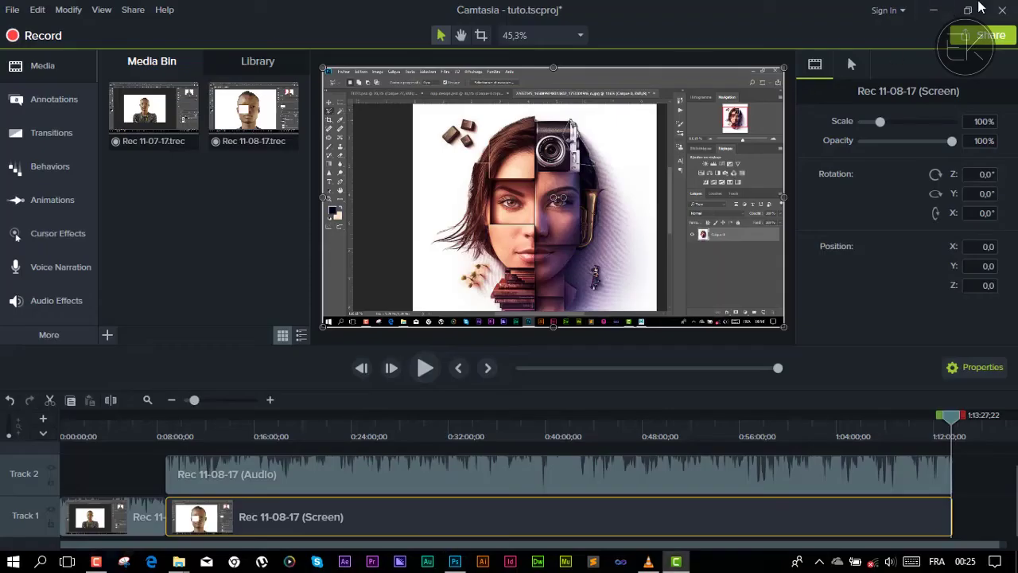
{"action": "left_click", "coordinate": [934, 10]}
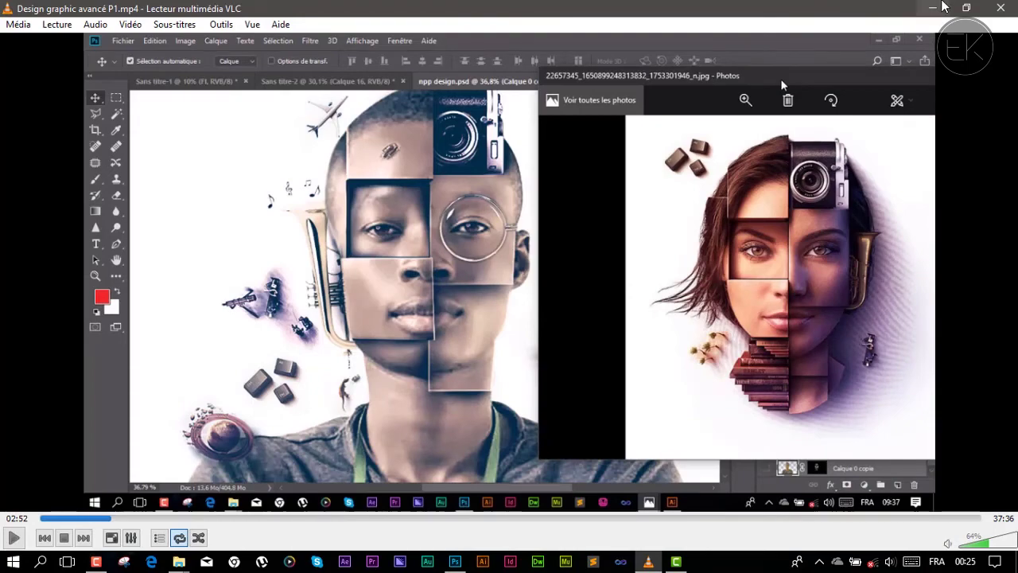
{"action": "left_click", "coordinate": [934, 8]}
- Minimise Explorer, refresh the desktop twice, and open the TUTO1 image
{"action": "left_click", "coordinate": [790, 158]}
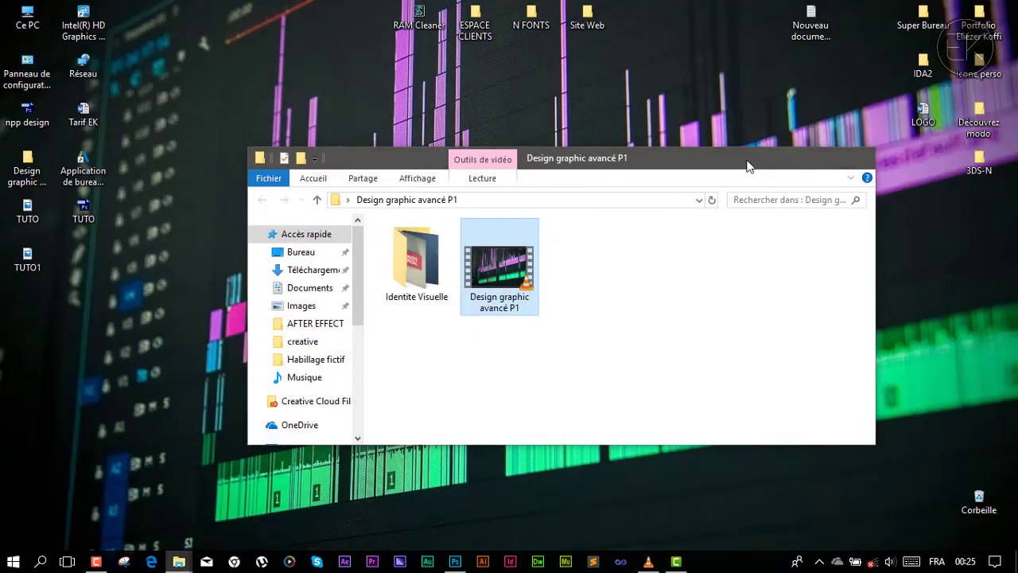
{"action": "right_click", "coordinate": [521, 91]}
{"action": "left_click", "coordinate": [555, 137]}
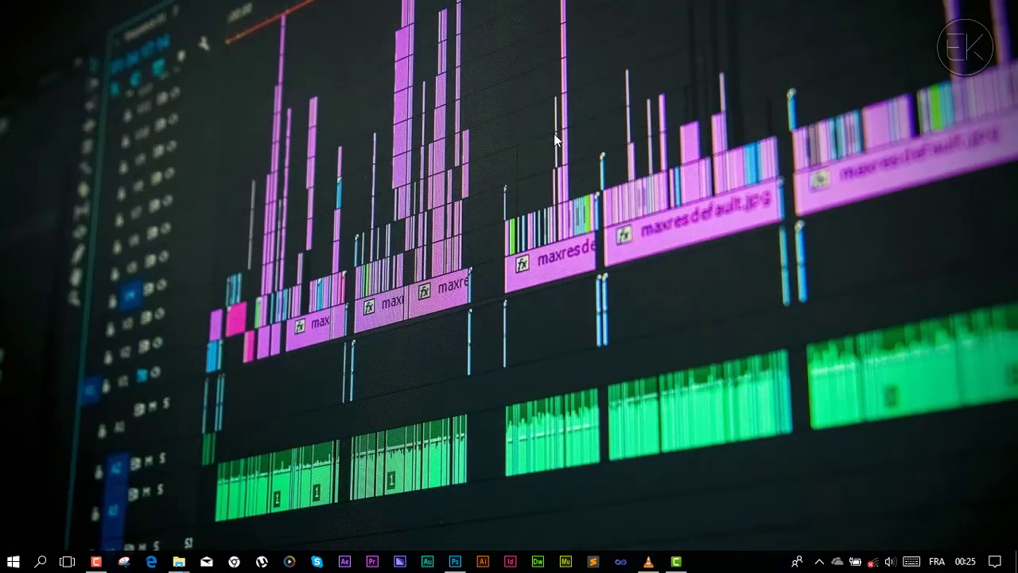
{"action": "right_click", "coordinate": [555, 111]}
{"action": "left_click", "coordinate": [586, 156]}
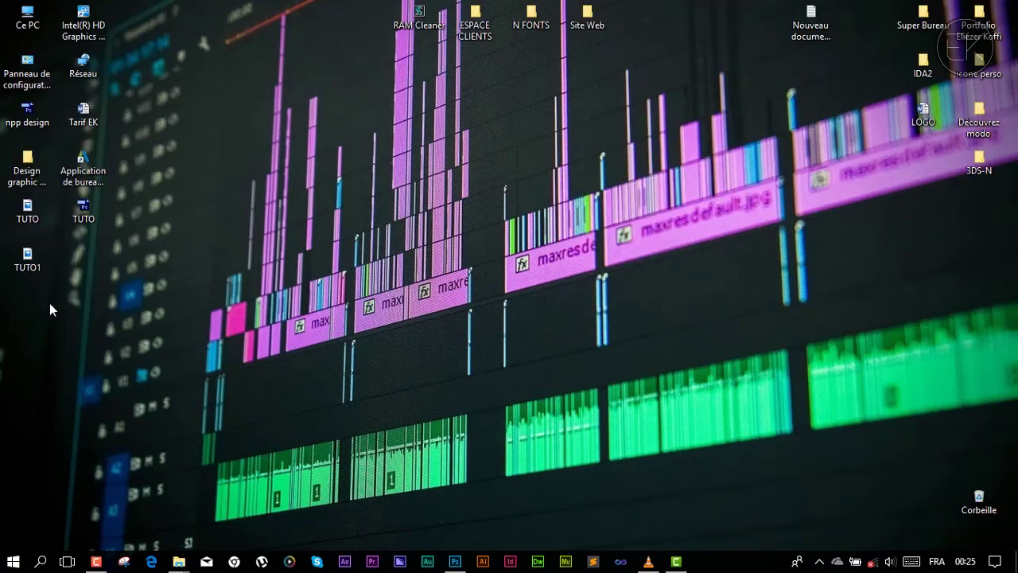
{"action": "left_click", "coordinate": [27, 256]}
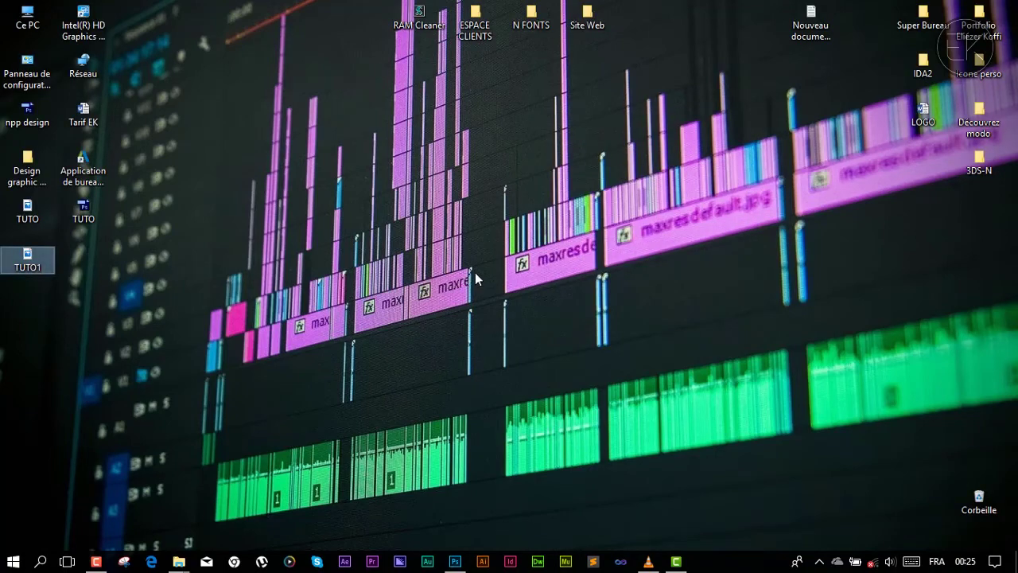
{"action": "key", "text": "Return"}
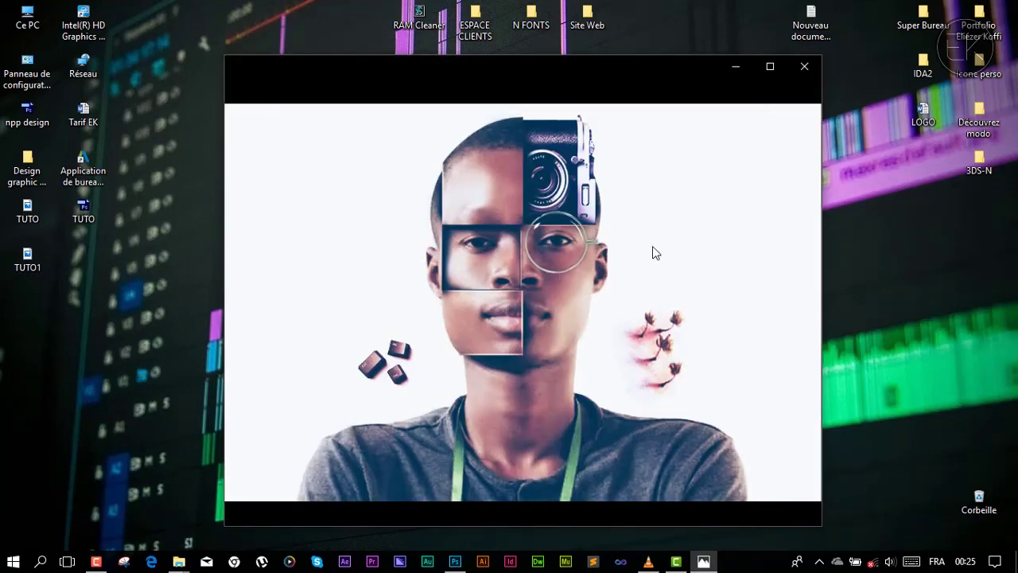
- Reposition the Photos window and show the Modifier et créer edit and draw options
{"action": "mouse_move", "coordinate": [524, 60]}
{"action": "left_mouse_down"}
{"action": "mouse_move", "coordinate": [487, 40]}
{"action": "mouse_move", "coordinate": [488, 30]}
{"action": "left_mouse_up"}
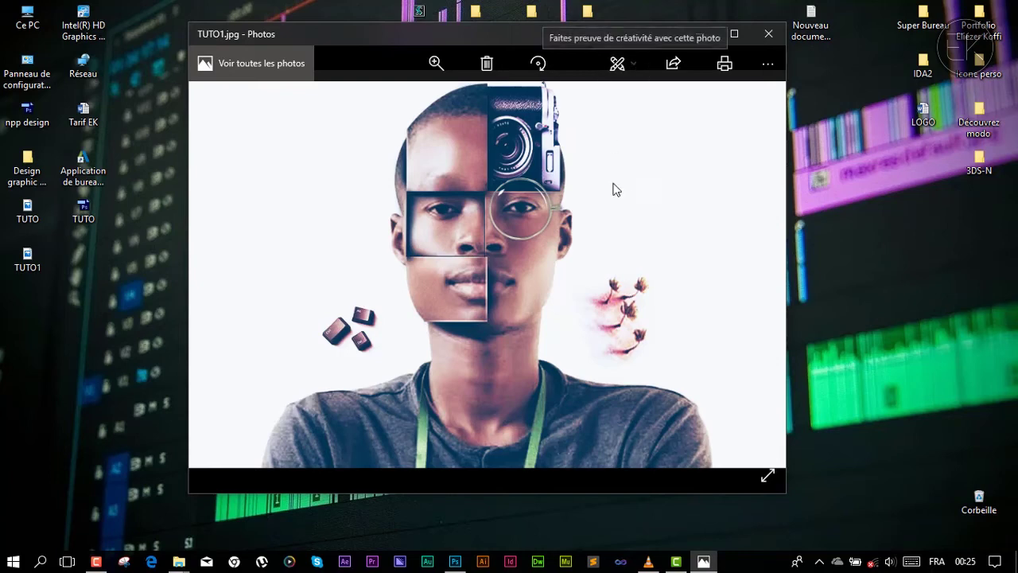
{"action": "left_click", "coordinate": [631, 65]}
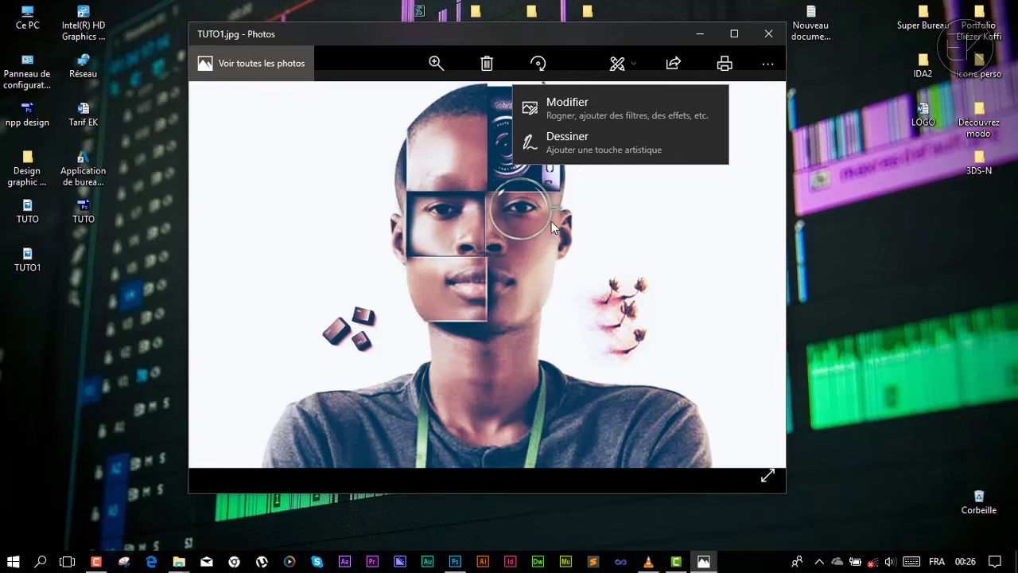
{"action": "left_click", "coordinate": [569, 256]}
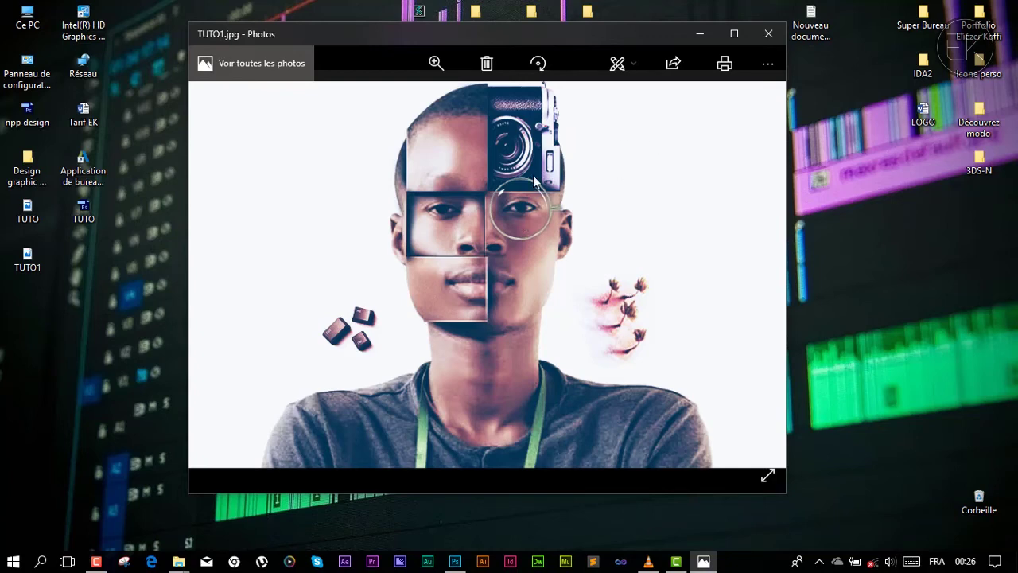
{"action": "left_click", "coordinate": [625, 63]}
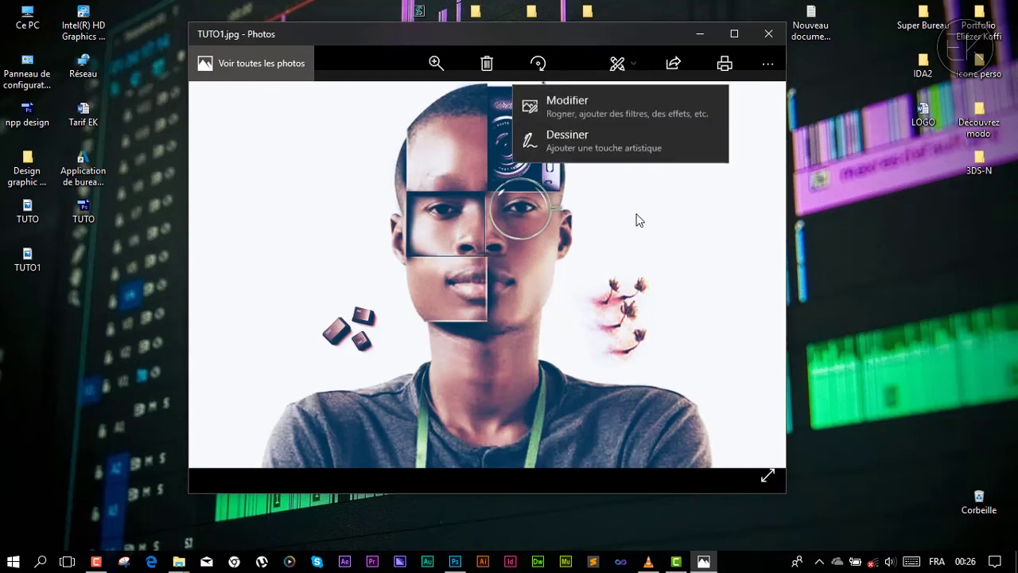
- Apply Améliorer votre photo to TUTO1 and set the enhancement strength to about 52
{"action": "left_click", "coordinate": [601, 183]}
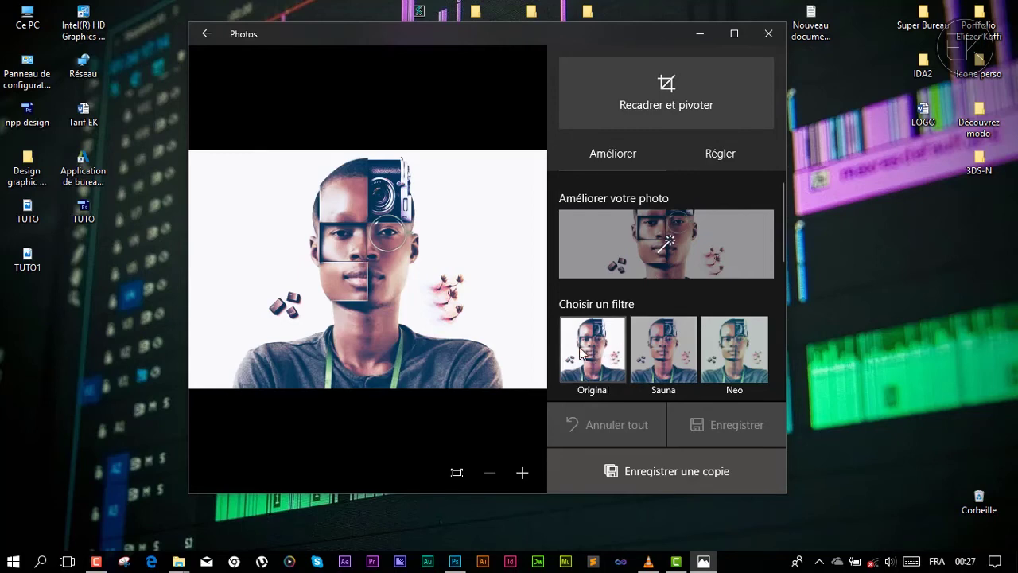
{"action": "left_click", "coordinate": [614, 233]}
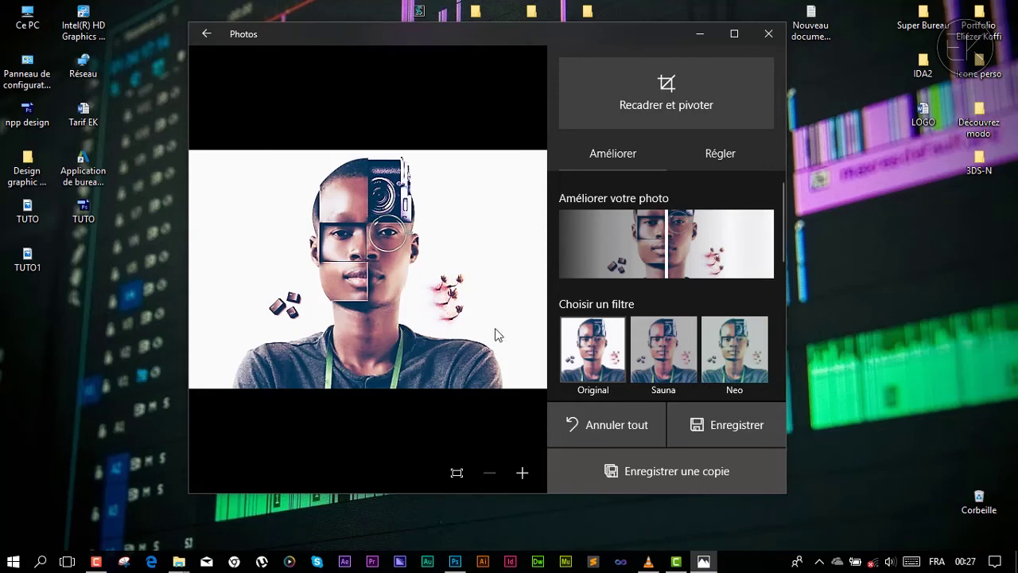
{"action": "left_click_drag", "start_coordinate": [665, 251], "coordinate": [657, 250]}
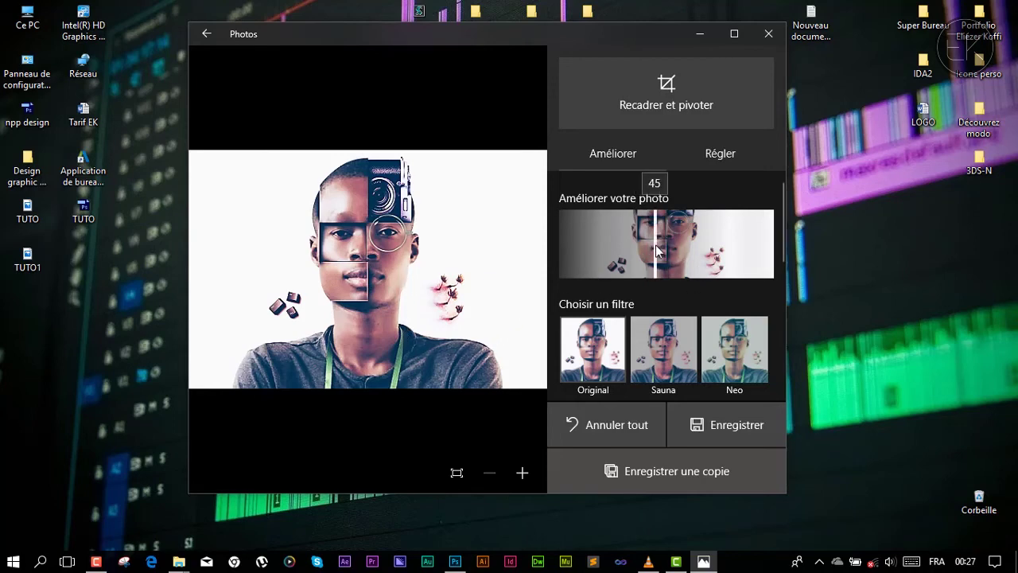
{"action": "left_click", "coordinate": [736, 34]}
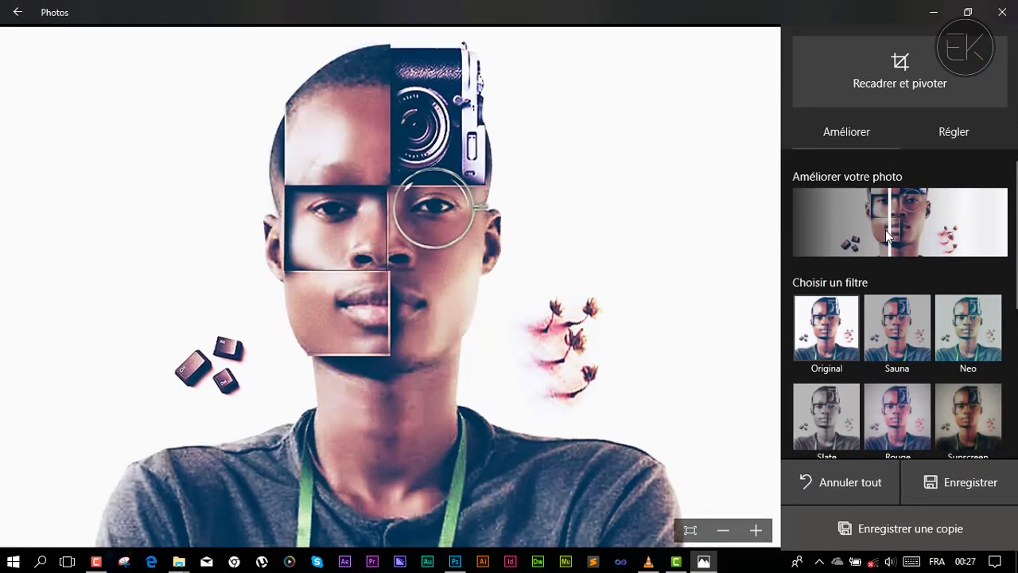
{"action": "left_click_drag", "start_coordinate": [885, 230], "coordinate": [956, 228]}
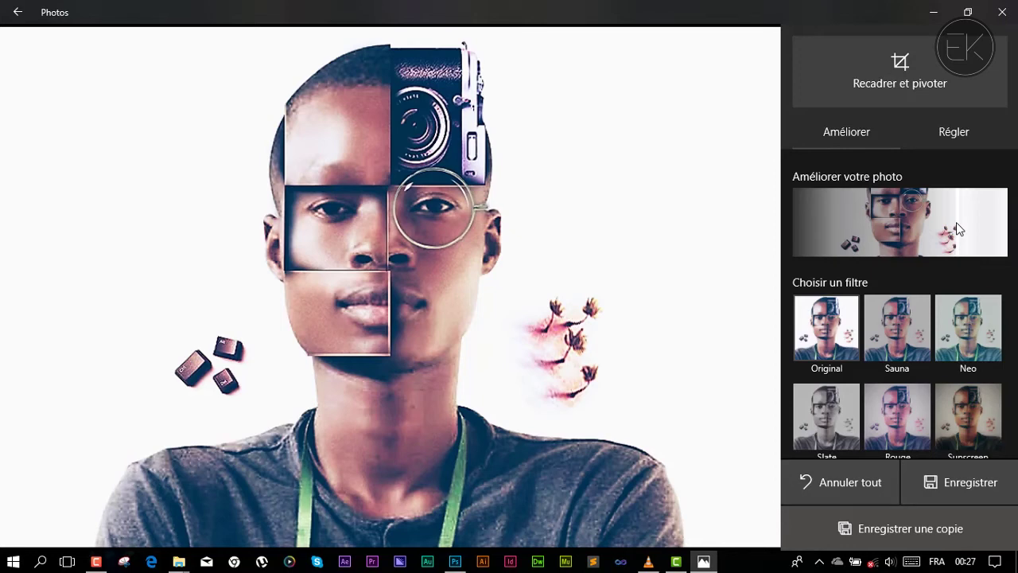
{"action": "left_click", "coordinate": [919, 225]}
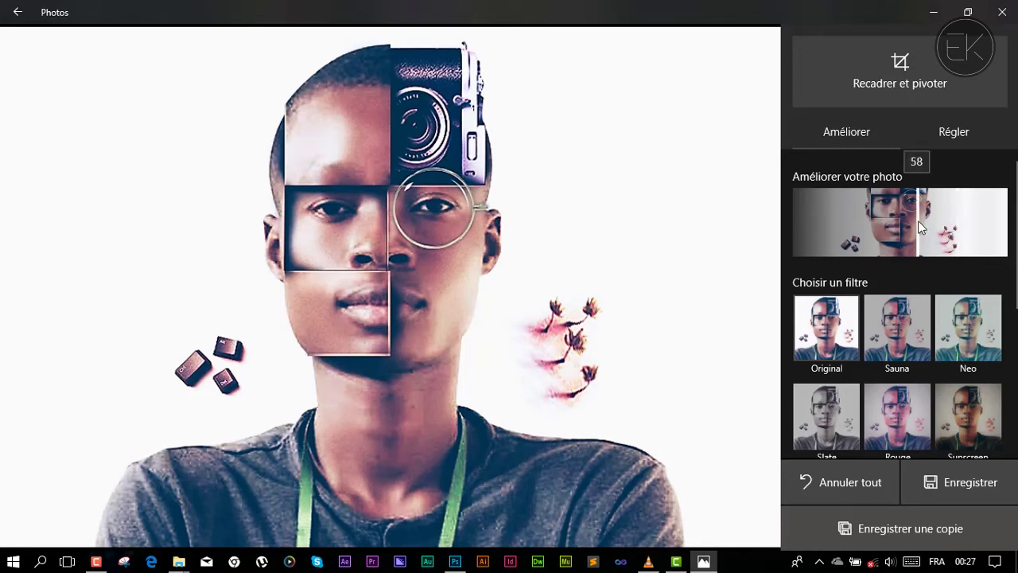
{"action": "left_click_drag", "start_coordinate": [961, 228], "coordinate": [907, 230]}
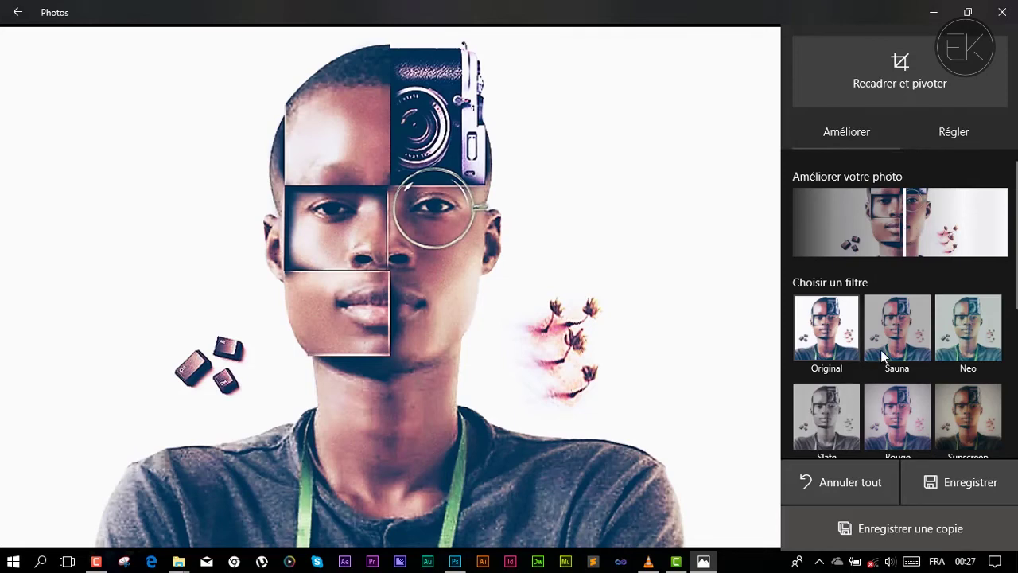
{"action": "scroll", "coordinate": [921, 357], "scroll_direction": "down", "scroll_amount": 4}
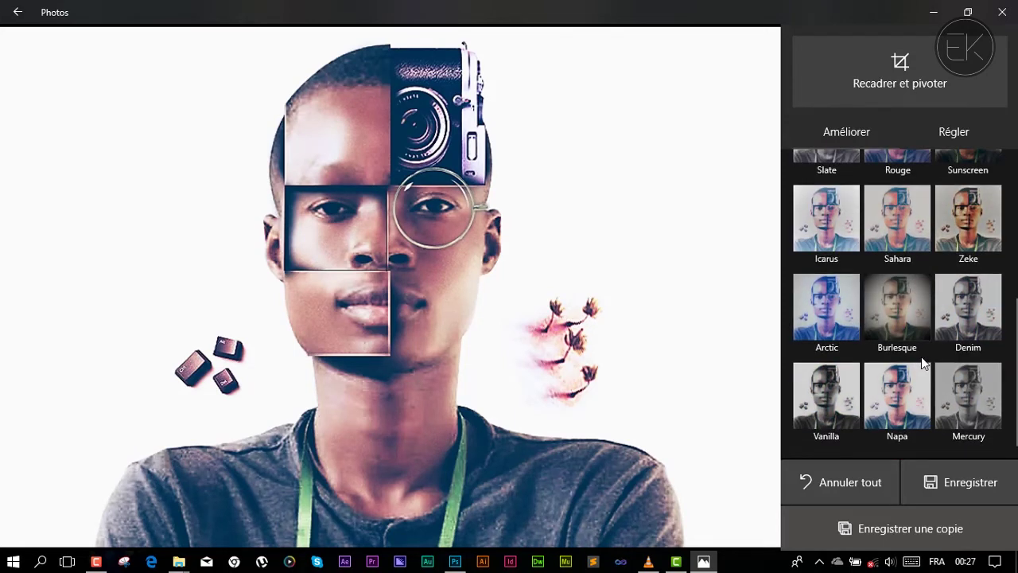
{"action": "scroll", "coordinate": [921, 356], "scroll_direction": "up", "scroll_amount": 3}
{"action": "scroll", "coordinate": [921, 356], "scroll_direction": "up", "scroll_amount": 2}
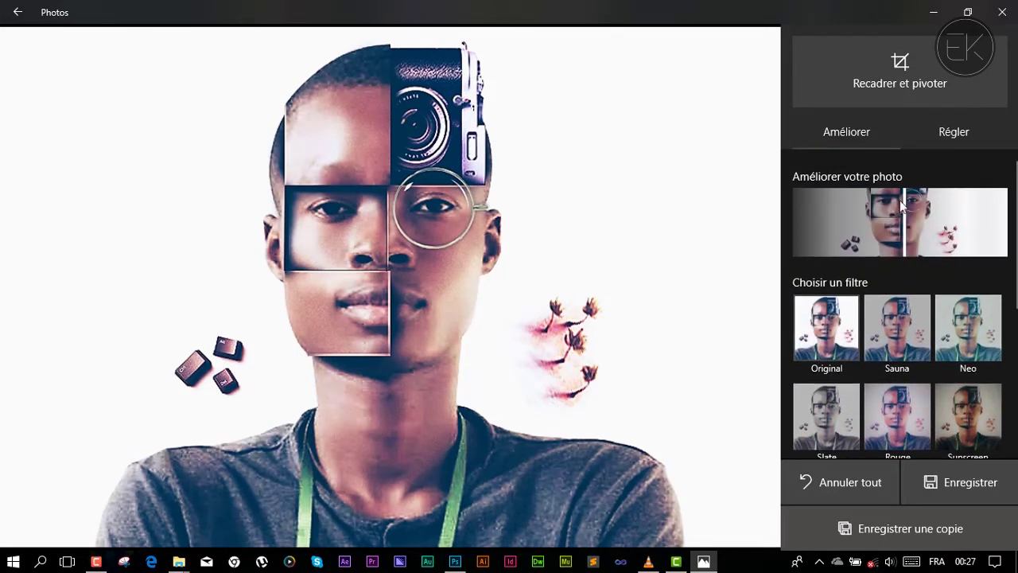
- In Régler, set Couleur to -27 and Lumière to 6, then save TUTO1.jpg
{"action": "left_click", "coordinate": [961, 132]}
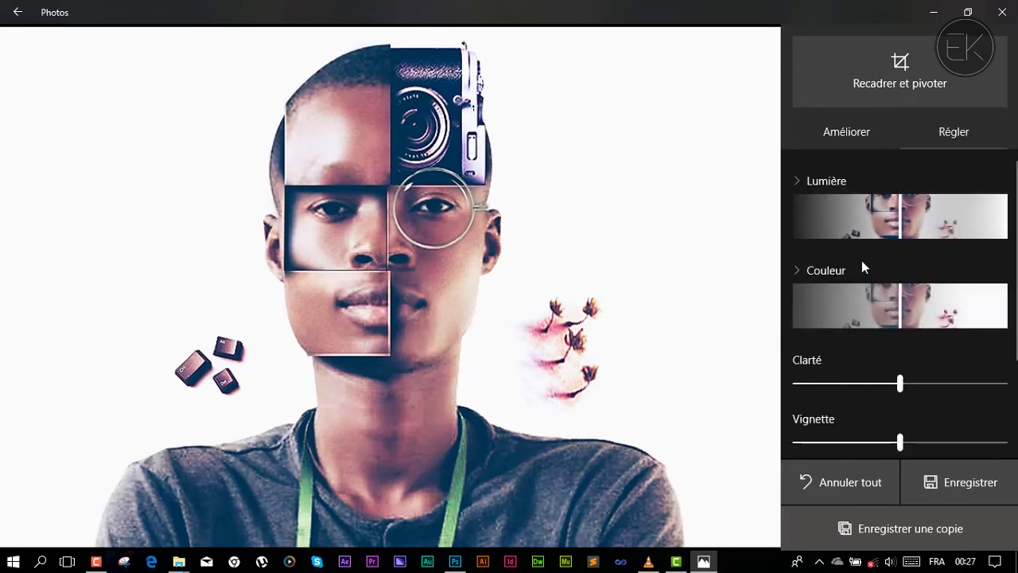
{"action": "scroll", "coordinate": [898, 323], "scroll_direction": "down", "scroll_amount": 3}
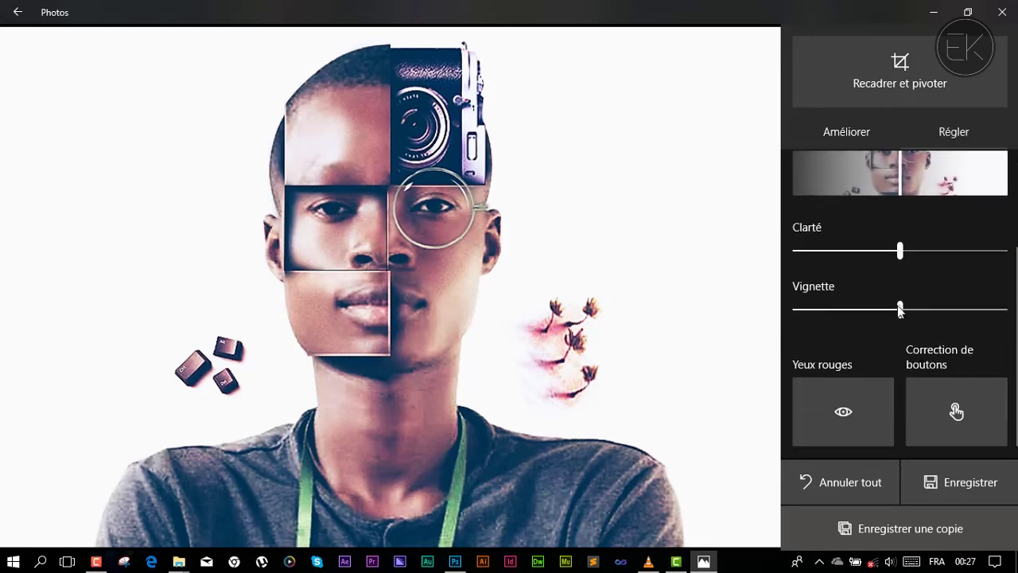
{"action": "mouse_move", "coordinate": [901, 308]}
{"action": "left_mouse_down"}
{"action": "mouse_move", "coordinate": [959, 309]}
{"action": "mouse_move", "coordinate": [935, 298]}
{"action": "mouse_move", "coordinate": [959, 297]}
{"action": "mouse_move", "coordinate": [950, 297]}
{"action": "left_mouse_up"}
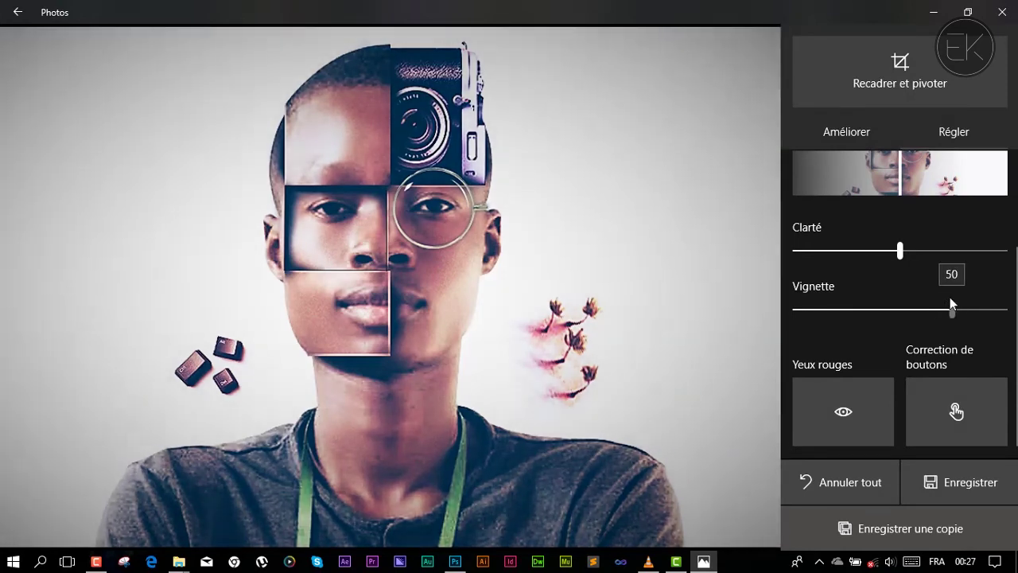
{"action": "mouse_move", "coordinate": [899, 250]}
{"action": "left_mouse_down"}
{"action": "mouse_move", "coordinate": [872, 250]}
{"action": "mouse_move", "coordinate": [933, 249]}
{"action": "mouse_move", "coordinate": [895, 249]}
{"action": "mouse_move", "coordinate": [905, 250]}
{"action": "left_mouse_up"}
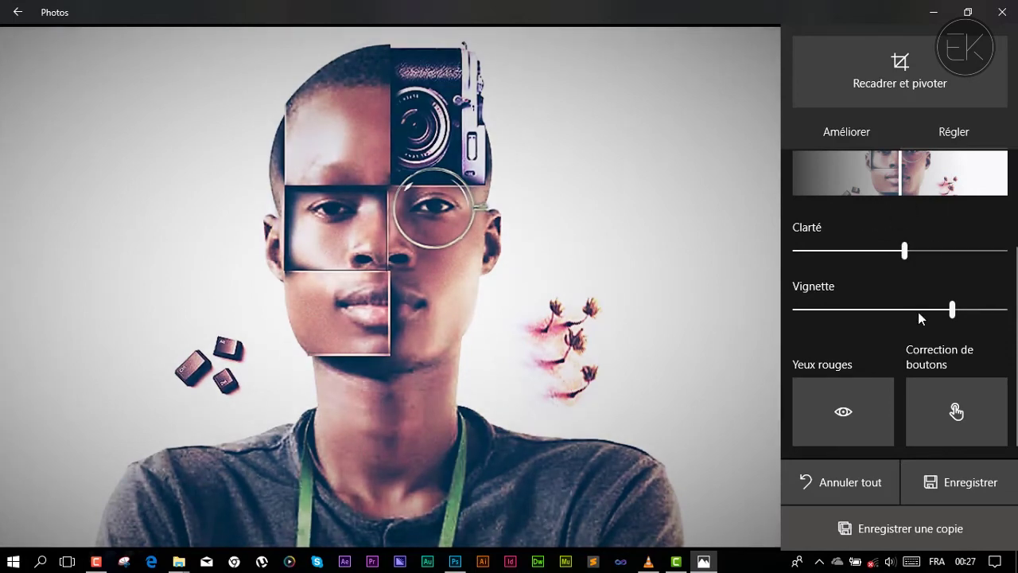
{"action": "scroll", "coordinate": [918, 313], "scroll_direction": "up", "scroll_amount": 3}
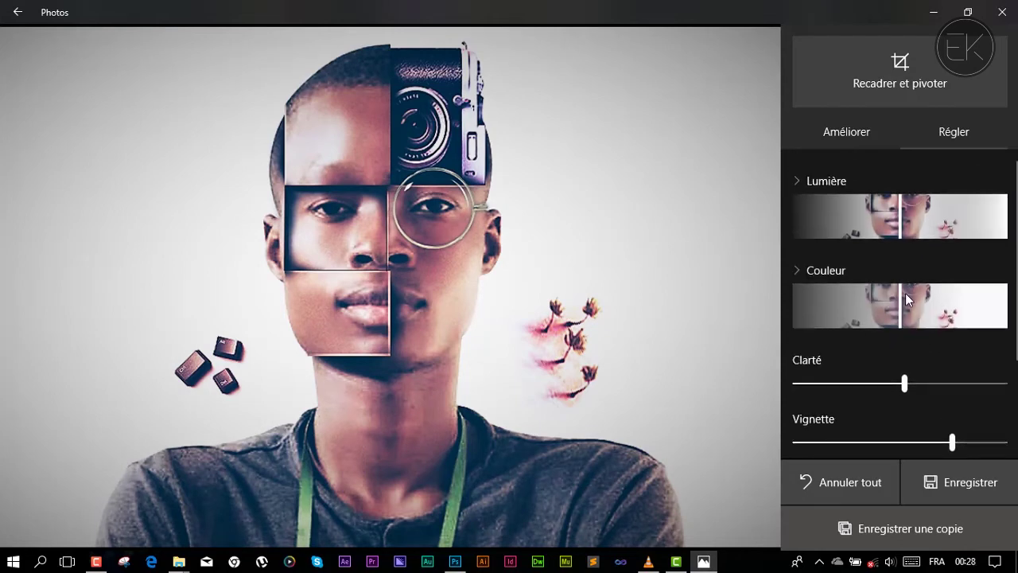
{"action": "mouse_move", "coordinate": [895, 306]}
{"action": "left_mouse_down"}
{"action": "mouse_move", "coordinate": [867, 311]}
{"action": "mouse_move", "coordinate": [882, 307]}
{"action": "left_mouse_up"}
{"action": "mouse_move", "coordinate": [900, 230]}
{"action": "left_mouse_down"}
{"action": "mouse_move", "coordinate": [922, 222]}
{"action": "mouse_move", "coordinate": [906, 229]}
{"action": "left_mouse_up"}
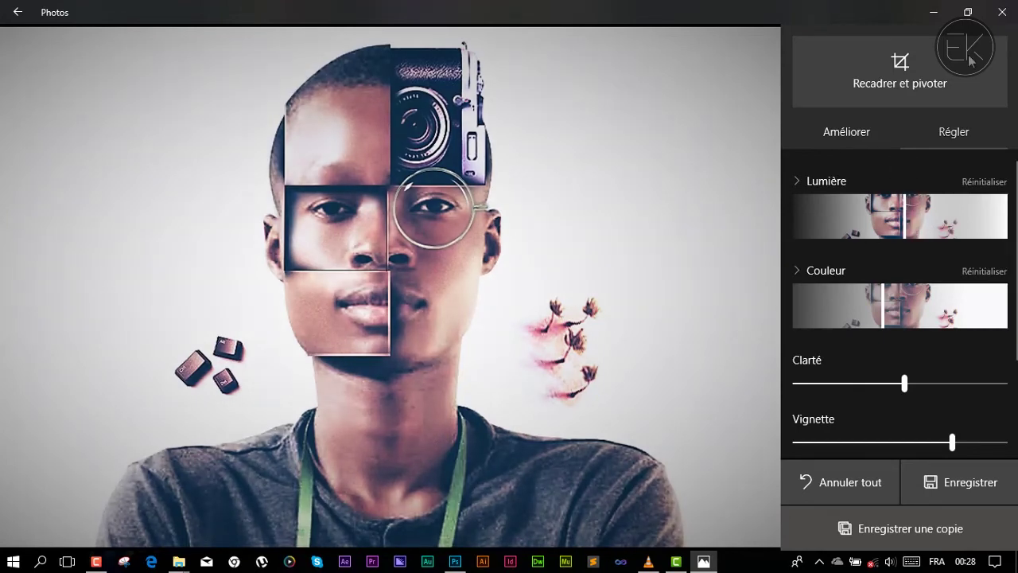
{"action": "left_click", "coordinate": [968, 12]}
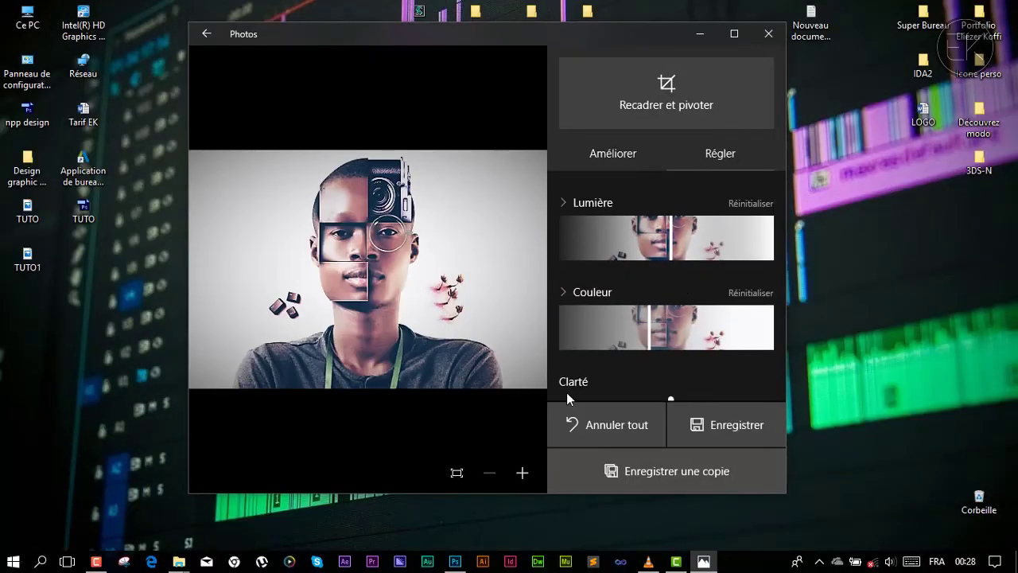
{"action": "left_click", "coordinate": [739, 425]}
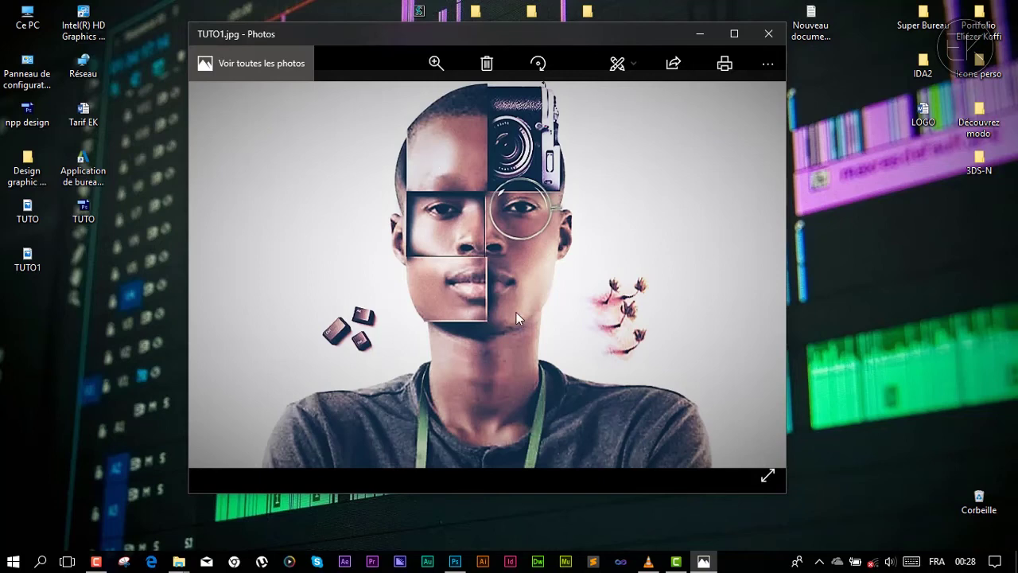
- Bring Photoshop forward and switch through the document tabs to npp design.psd
{"action": "left_click", "coordinate": [455, 563]}
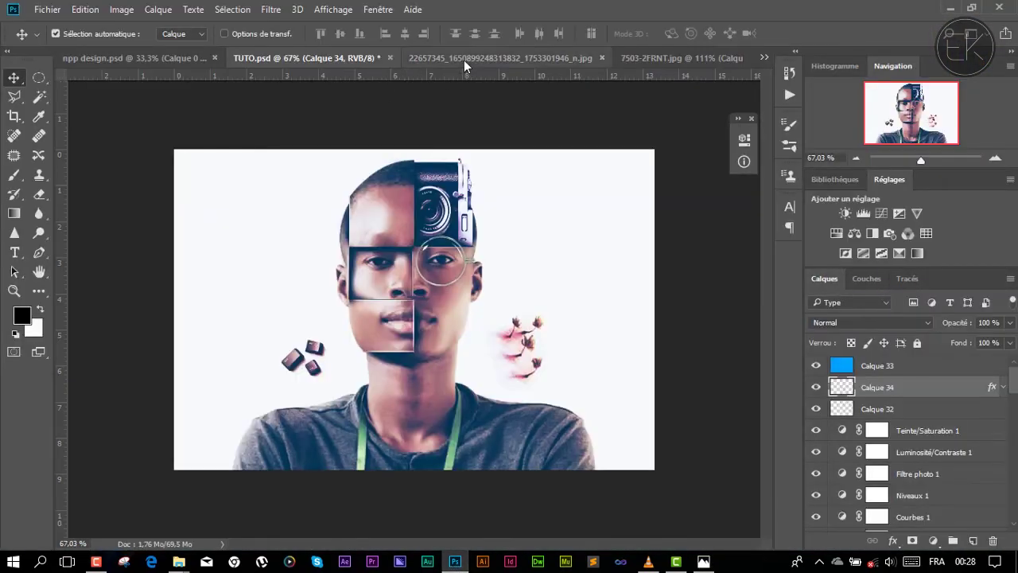
{"action": "left_click", "coordinate": [463, 60]}
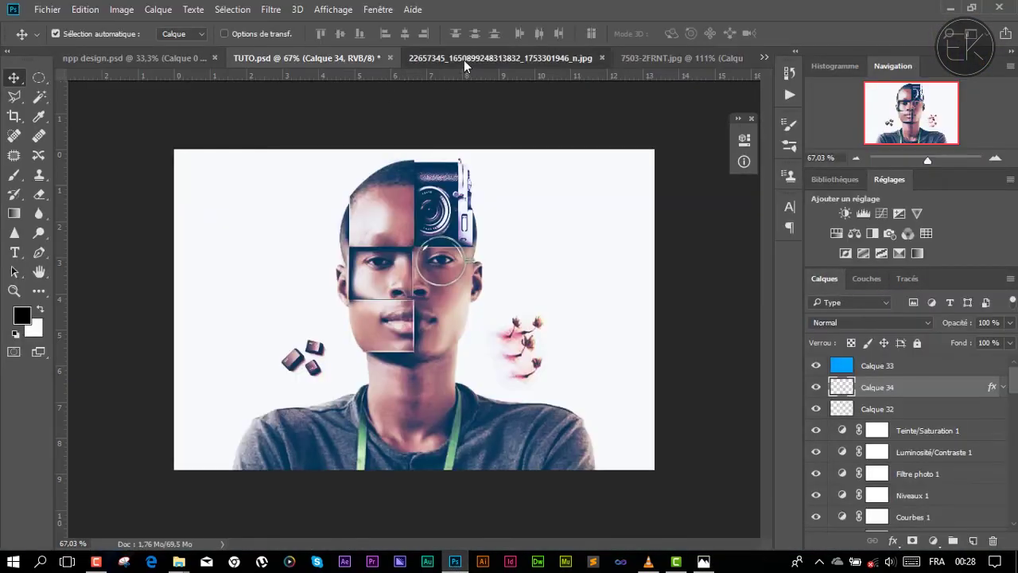
{"action": "left_click", "coordinate": [669, 60]}
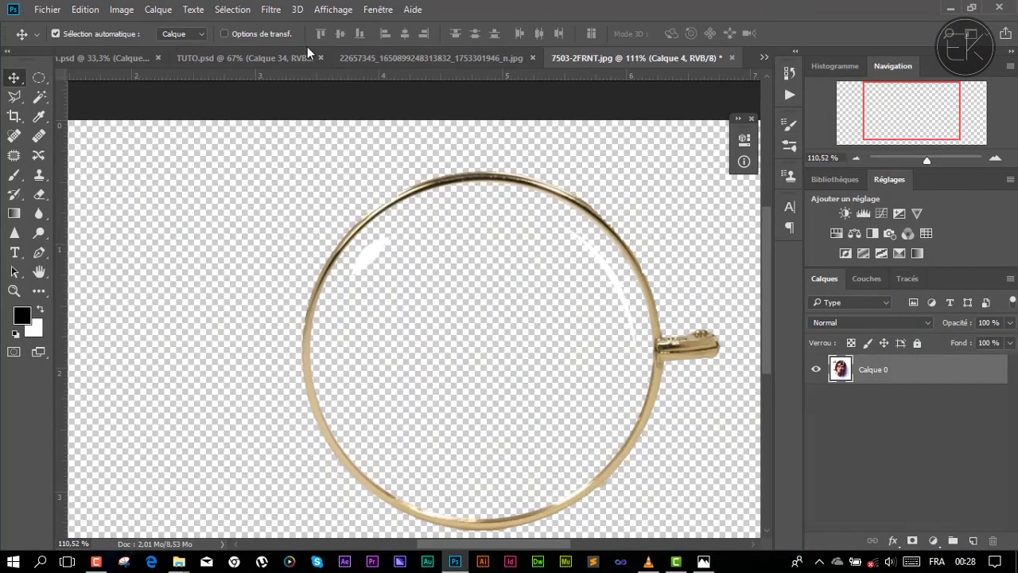
{"action": "left_click_drag", "start_coordinate": [307, 46], "coordinate": [493, 255]}
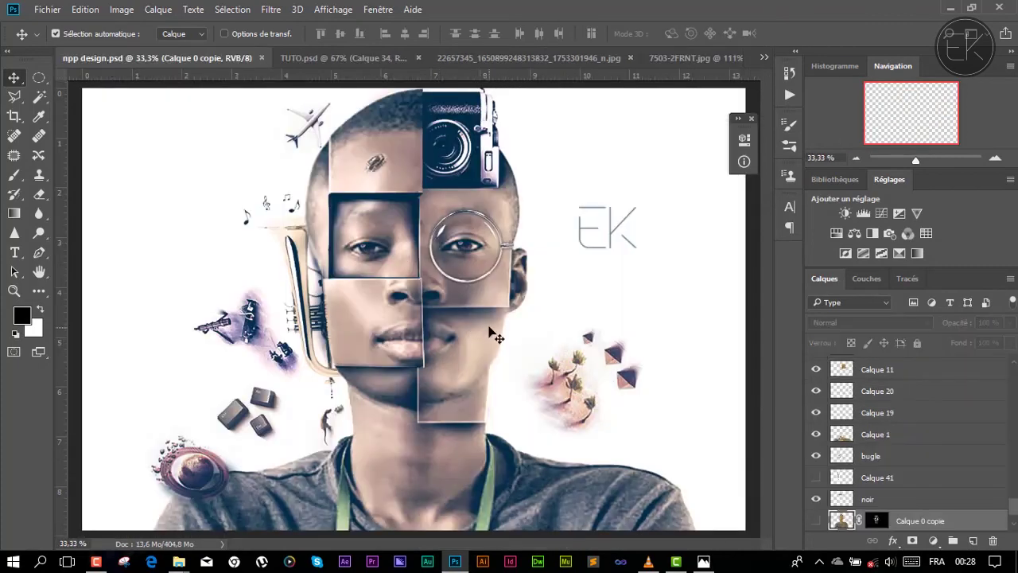
- Reopen the TUTO1.jpg Photos viewer and position it over the reference collage
{"action": "left_click", "coordinate": [701, 563]}
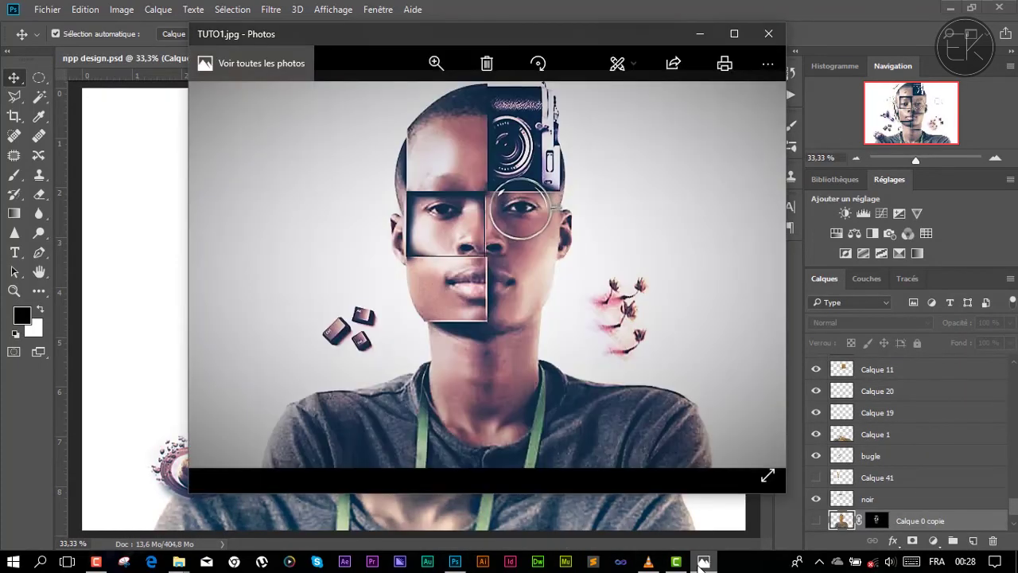
{"action": "mouse_move", "coordinate": [450, 33]}
{"action": "left_mouse_down"}
{"action": "mouse_move", "coordinate": [759, 106]}
{"action": "mouse_move", "coordinate": [798, 68]}
{"action": "left_mouse_up"}
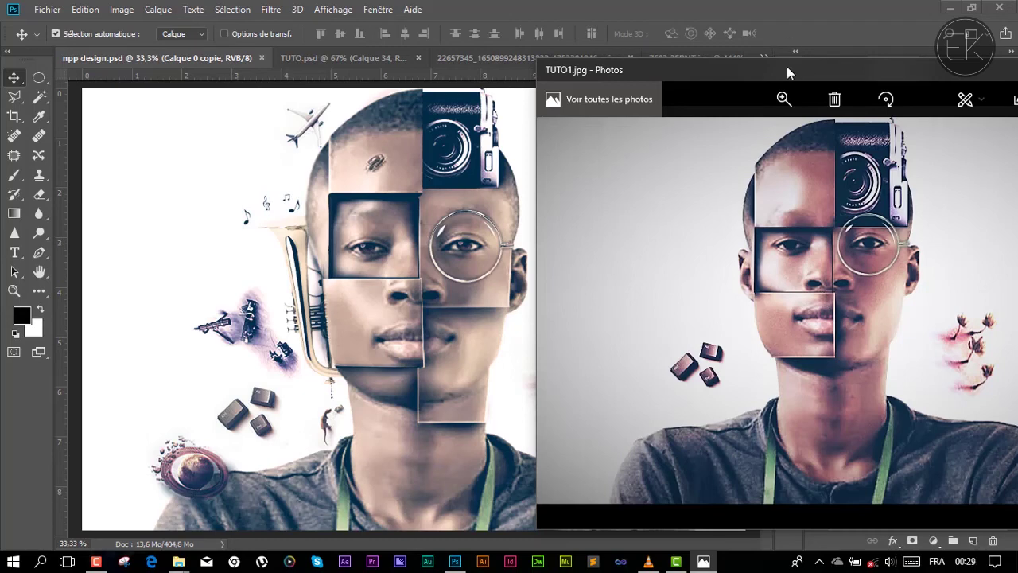
{"action": "left_click_drag", "start_coordinate": [786, 67], "coordinate": [415, 58]}
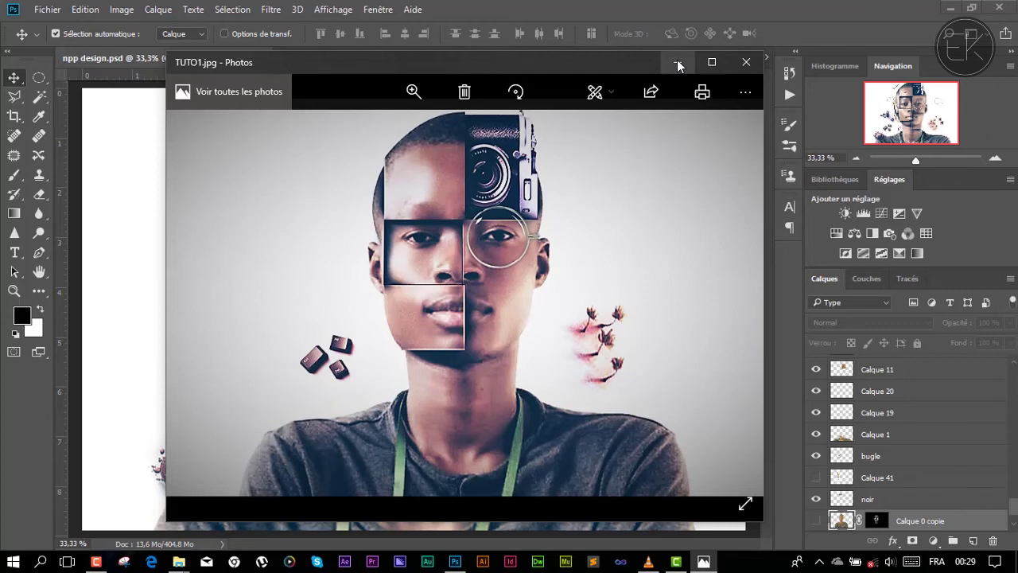
{"action": "left_click", "coordinate": [677, 62]}
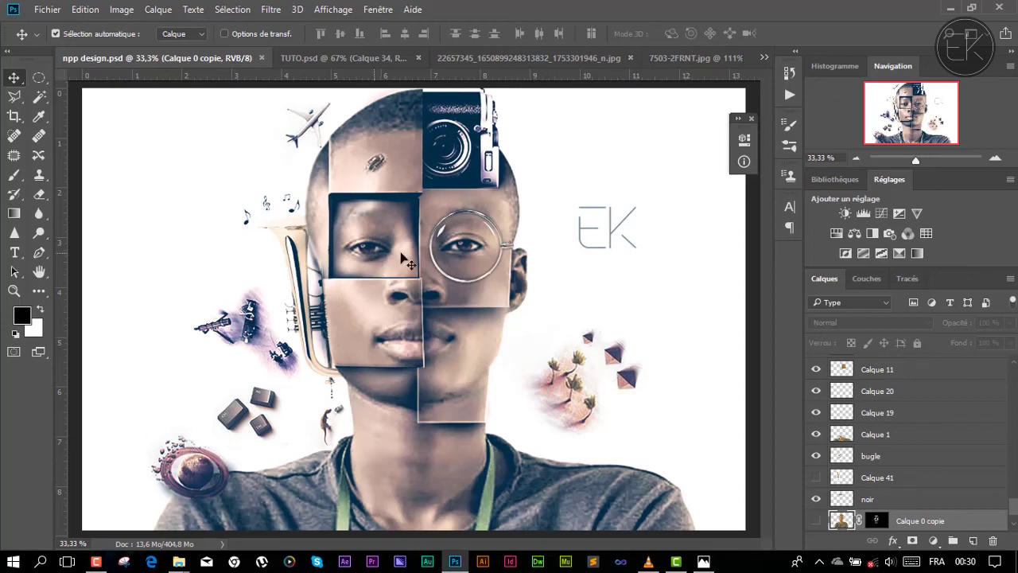
{"action": "left_click", "coordinate": [704, 561]}
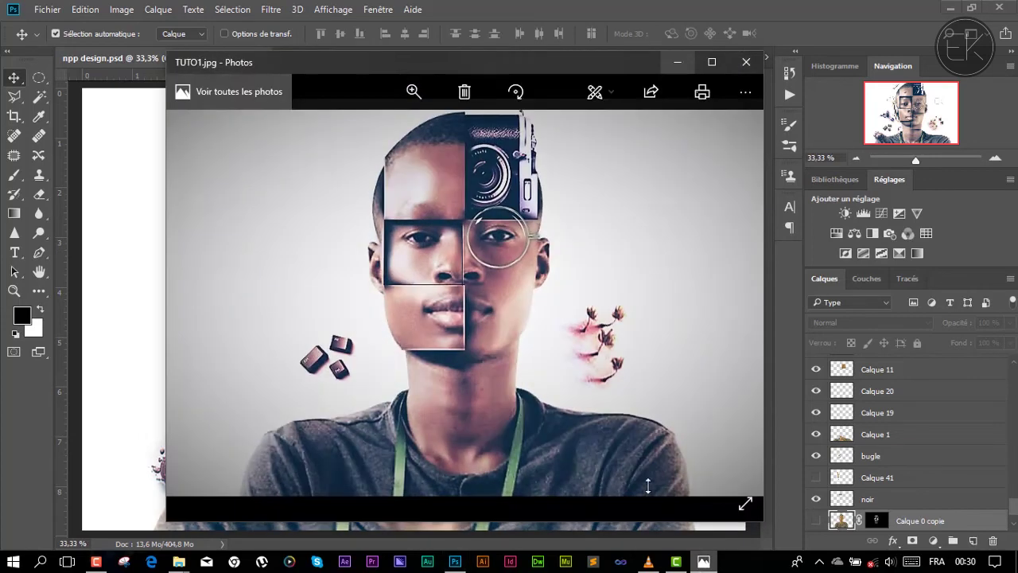
{"action": "mouse_move", "coordinate": [340, 60]}
{"action": "left_mouse_down"}
{"action": "mouse_move", "coordinate": [688, 81]}
{"action": "mouse_move", "coordinate": [689, 64]}
{"action": "left_mouse_up"}
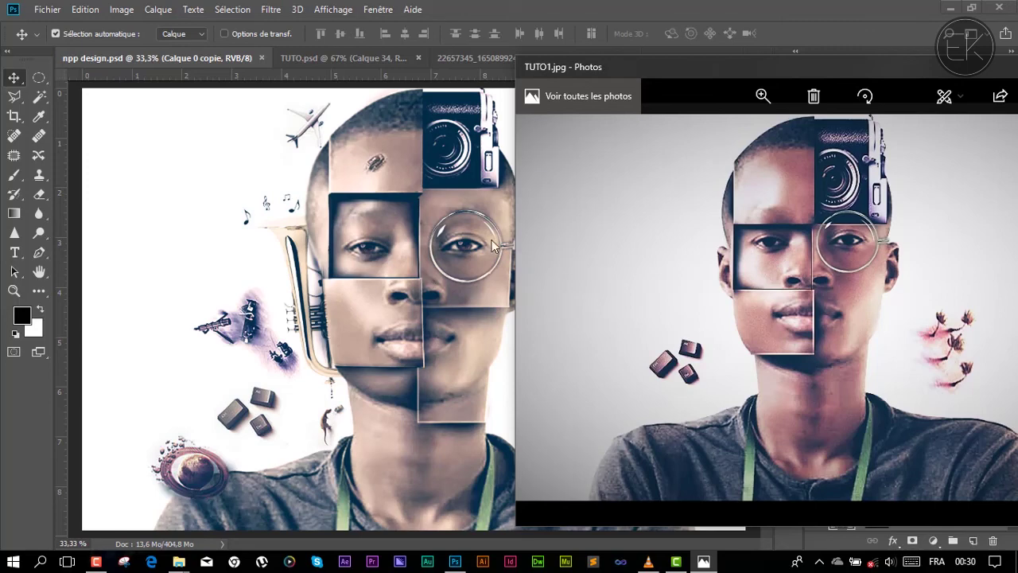
{"action": "left_click_drag", "start_coordinate": [869, 70], "coordinate": [742, 68]}
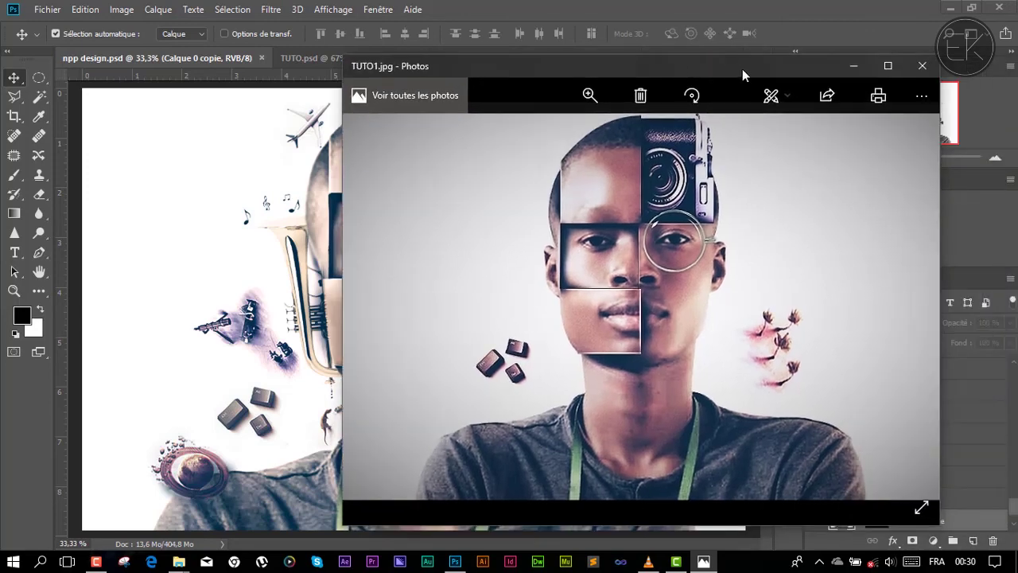
{"action": "left_click", "coordinate": [854, 65]}
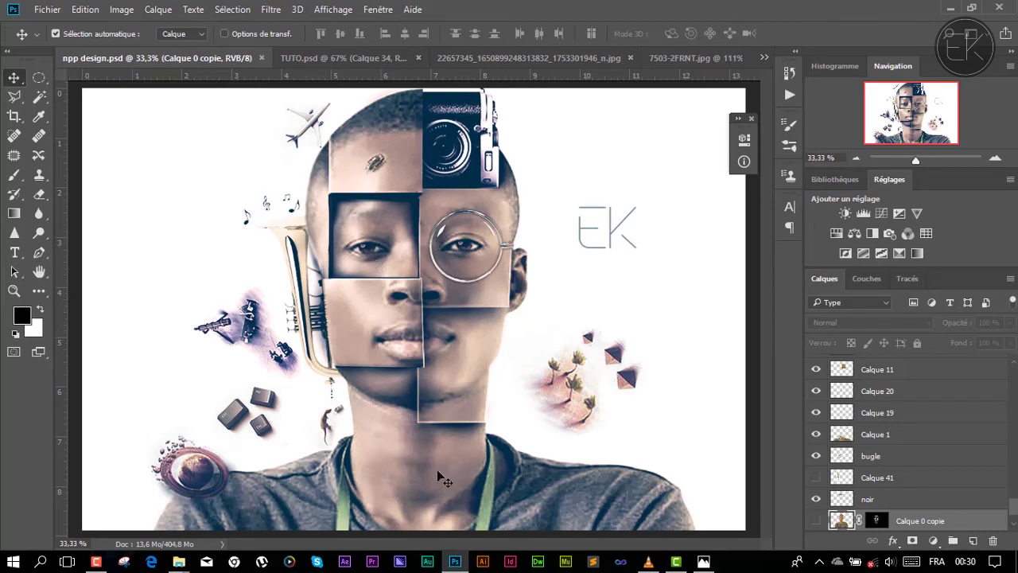
{"action": "mouse_move", "coordinate": [179, 562]}
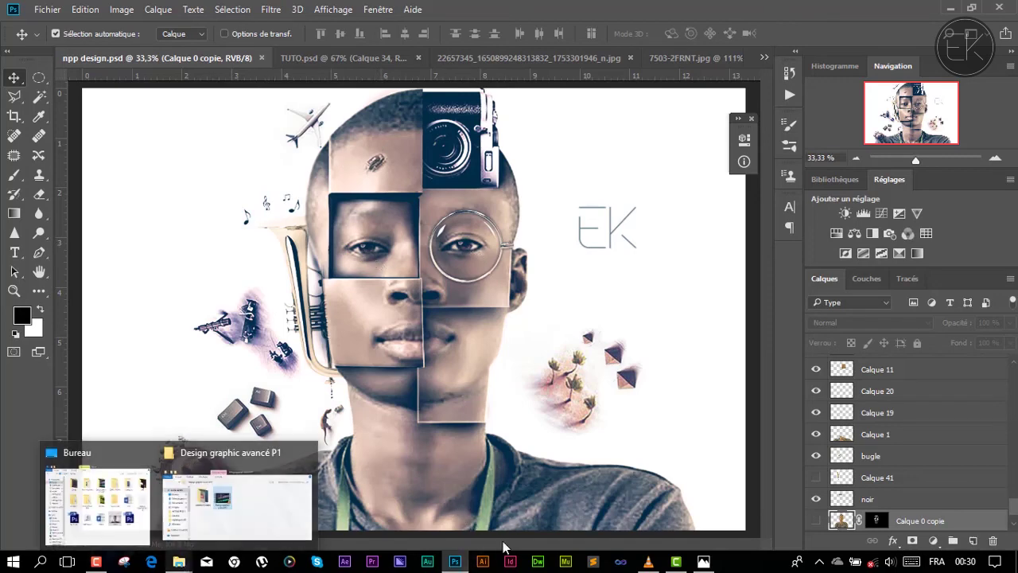
{"action": "left_click", "coordinate": [703, 562]}
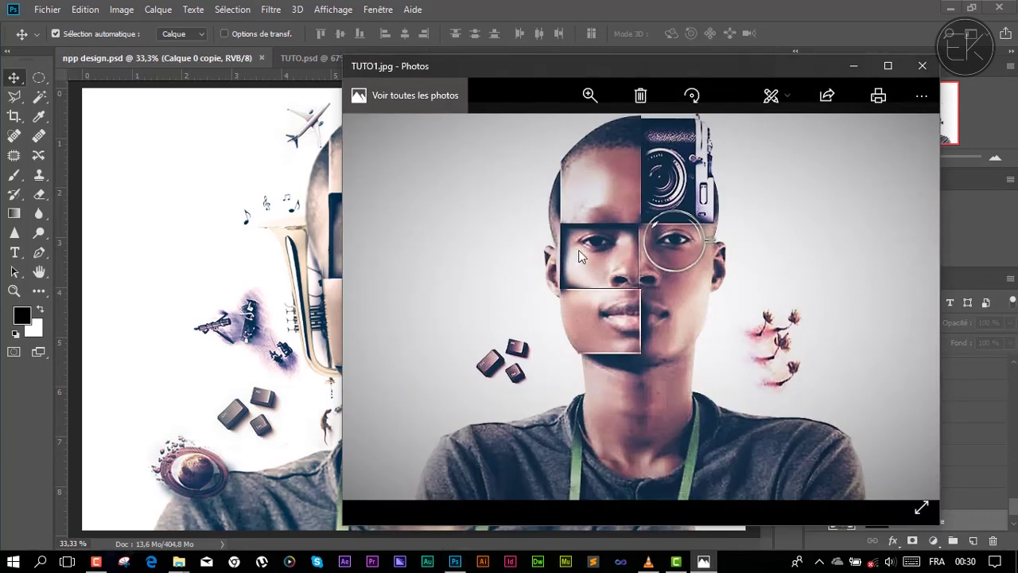
{"action": "mouse_move", "coordinate": [489, 66]}
{"action": "left_mouse_down"}
{"action": "mouse_move", "coordinate": [637, 64]}
{"action": "mouse_move", "coordinate": [642, 50]}
{"action": "left_mouse_up"}
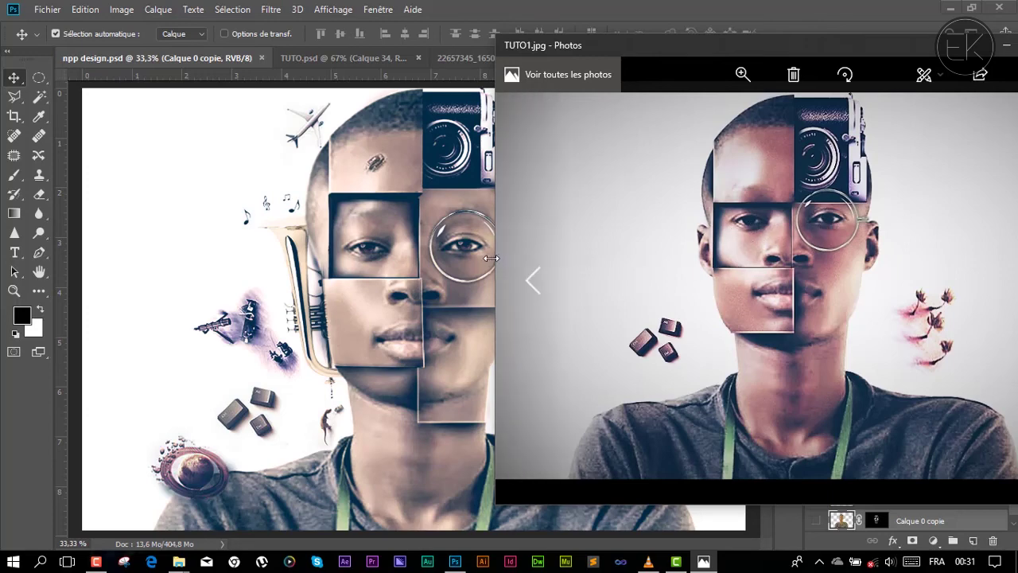
{"action": "left_click_drag", "start_coordinate": [705, 42], "coordinate": [757, 38]}
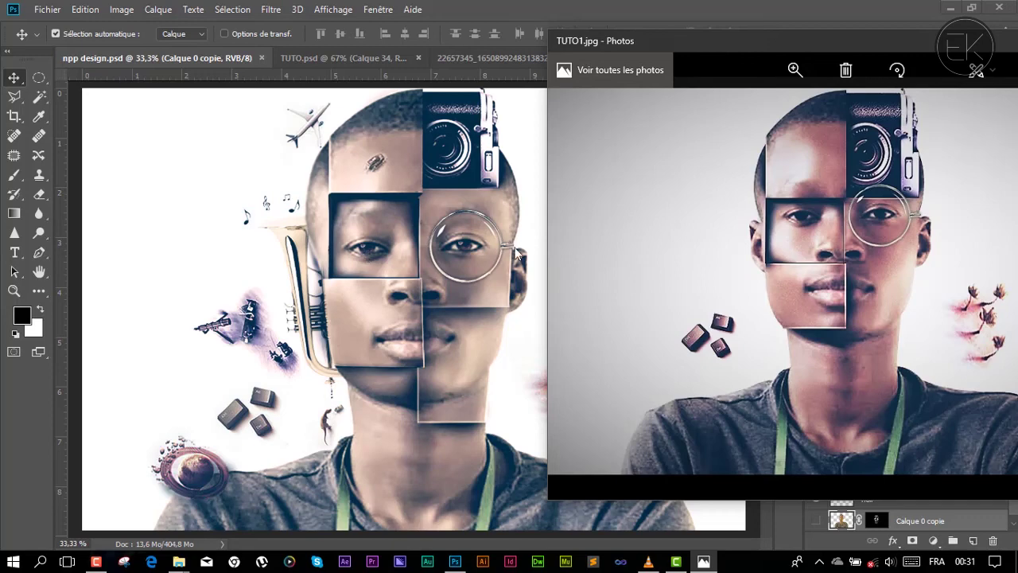
{"action": "mouse_move", "coordinate": [797, 43]}
{"action": "left_mouse_down"}
{"action": "mouse_move", "coordinate": [572, 72]}
{"action": "mouse_move", "coordinate": [752, 65]}
{"action": "mouse_move", "coordinate": [778, 52]}
{"action": "left_mouse_up"}
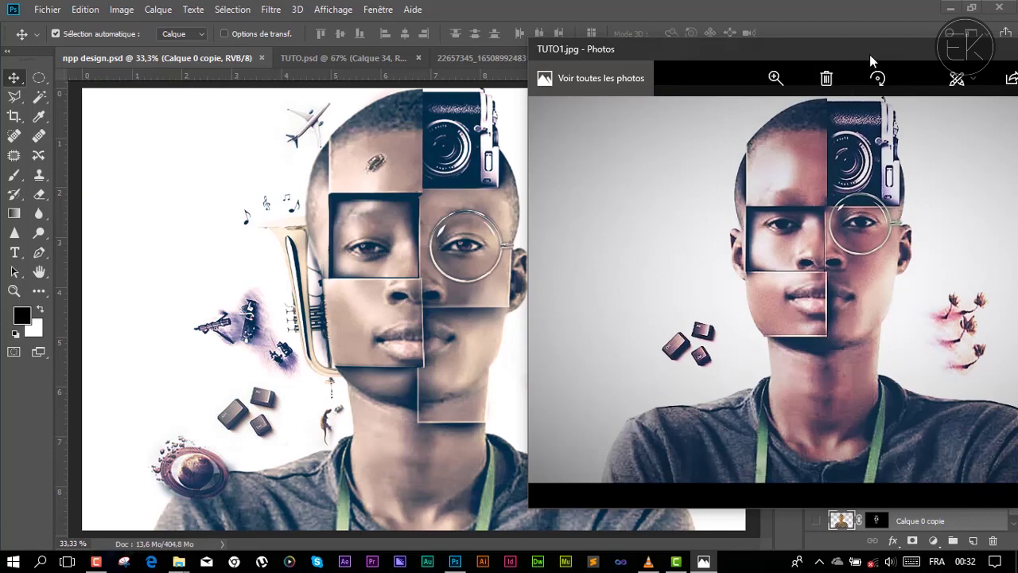
{"action": "left_click_drag", "start_coordinate": [869, 54], "coordinate": [632, 94]}
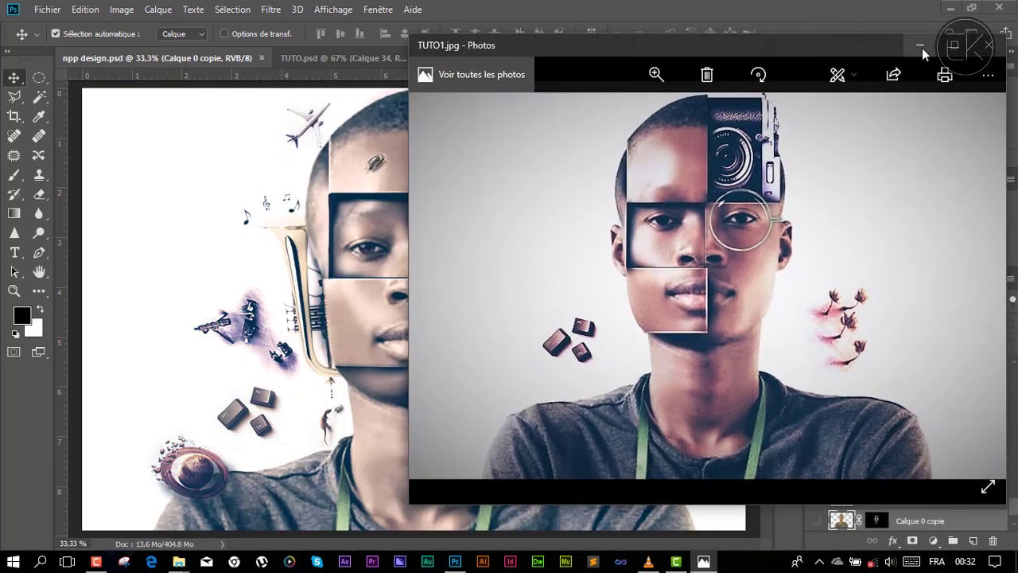
- Minimize the TUTO1.jpg Photos viewer so the npp design.psd reference collage shows alone
{"action": "left_click", "coordinate": [921, 46]}
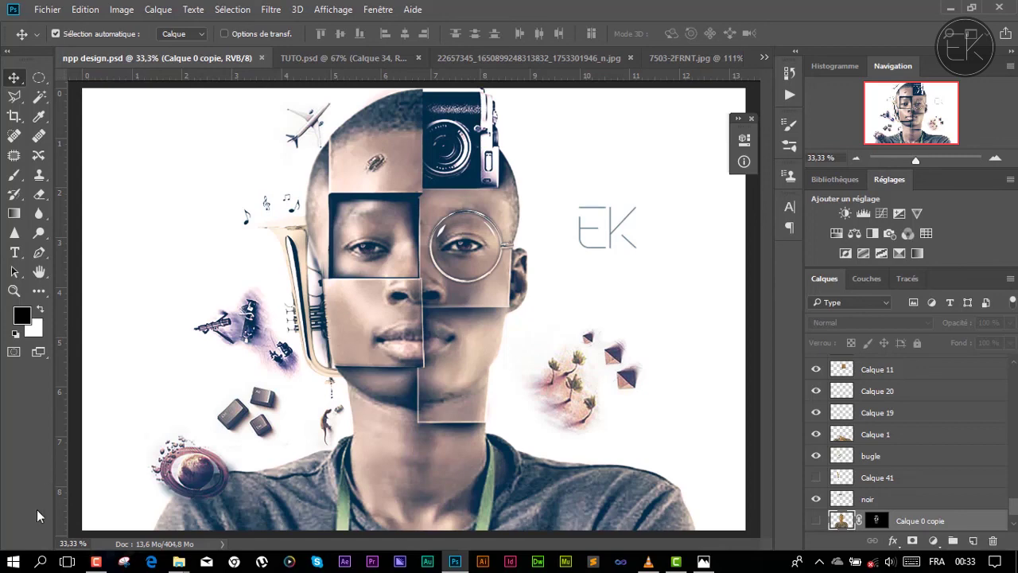
{"action": "left_click", "coordinate": [12, 562]}
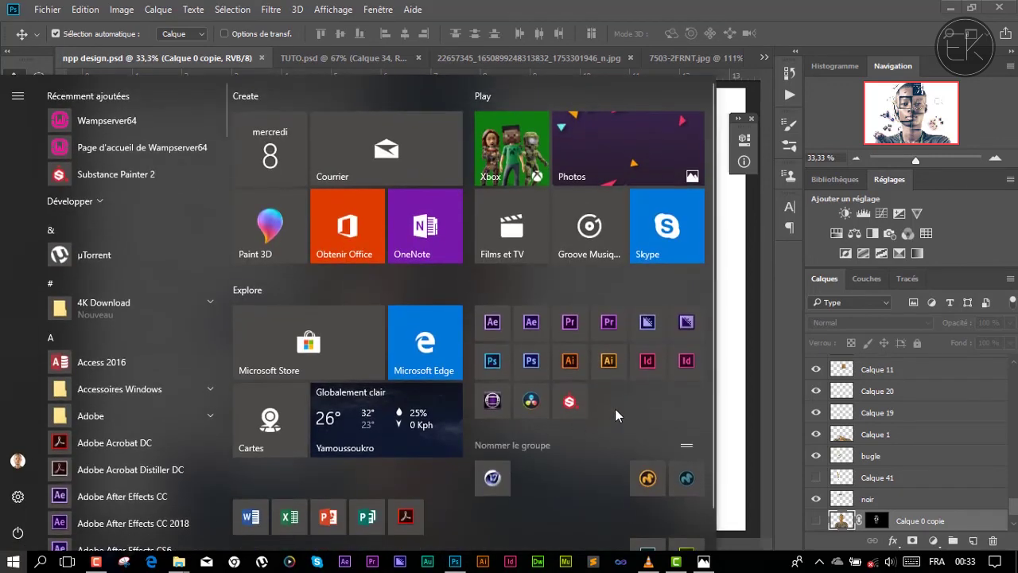
{"action": "scroll", "coordinate": [614, 408], "scroll_direction": "down", "scroll_amount": 1}
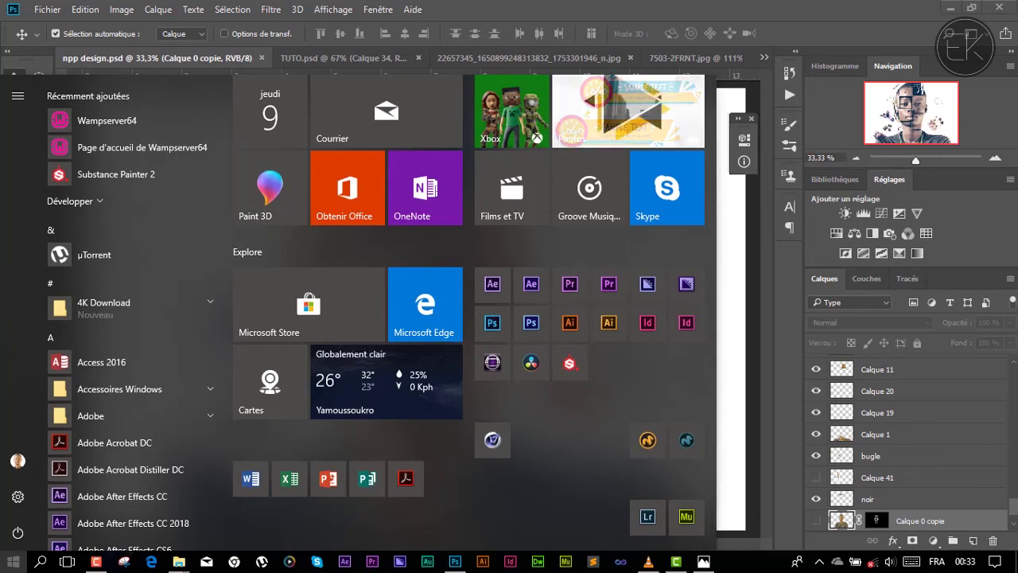
{"action": "key", "text": "Escape"}
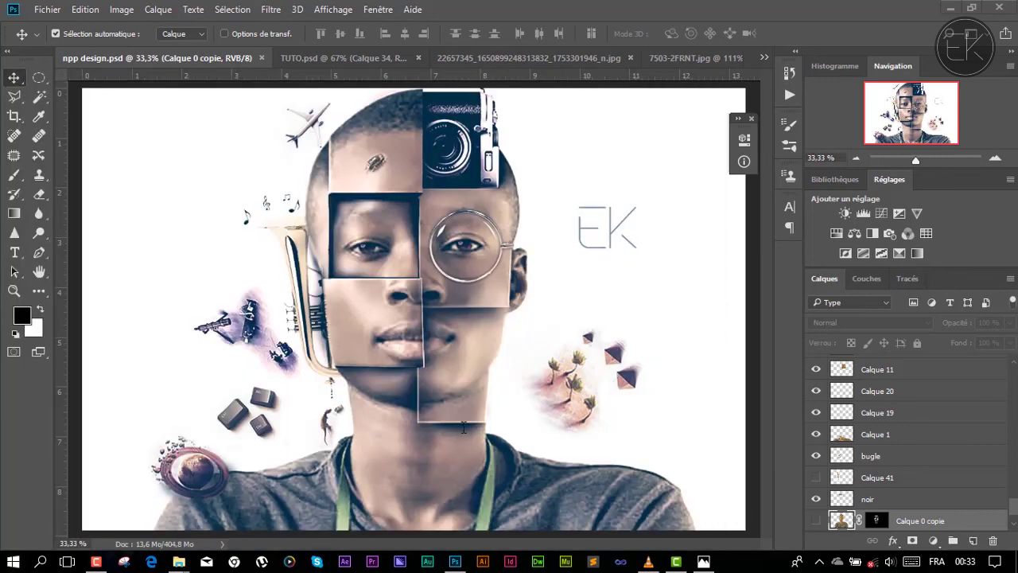